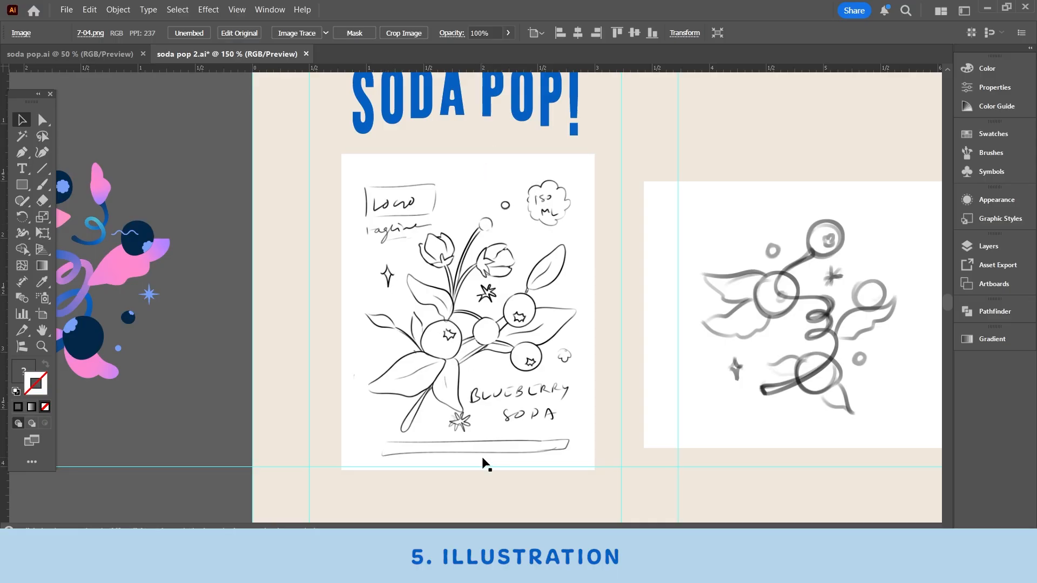
mouse_move(525, 308)
mouse_down()
mouse_move(508, 316)
mouse_move(522, 338)
mouse_up()
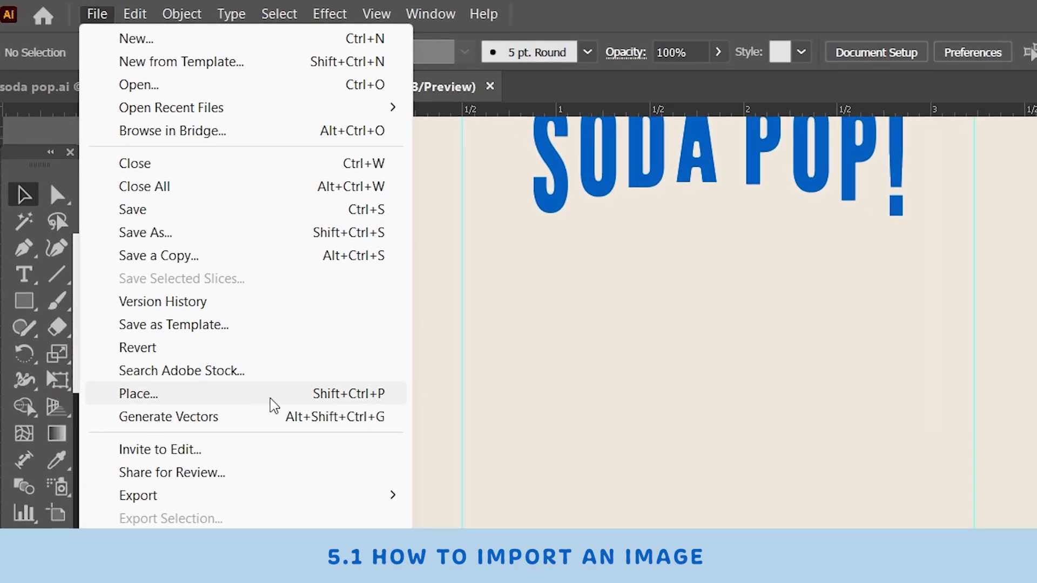
Step: Place the image 7-04.png on the artboard below the SODA POP! heading and embed it in the document
click(547, 329)
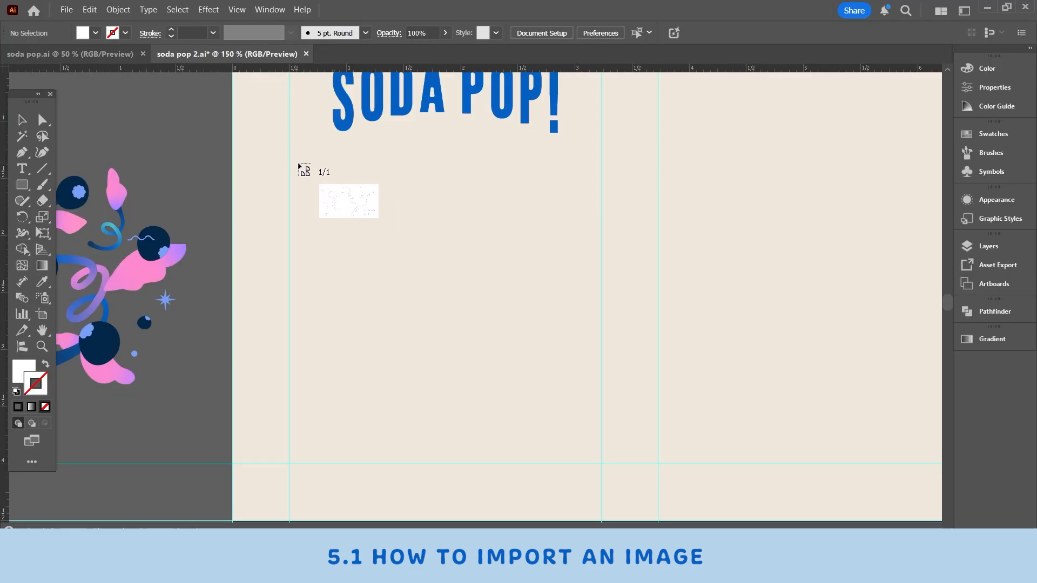
drag(299, 165, 731, 410)
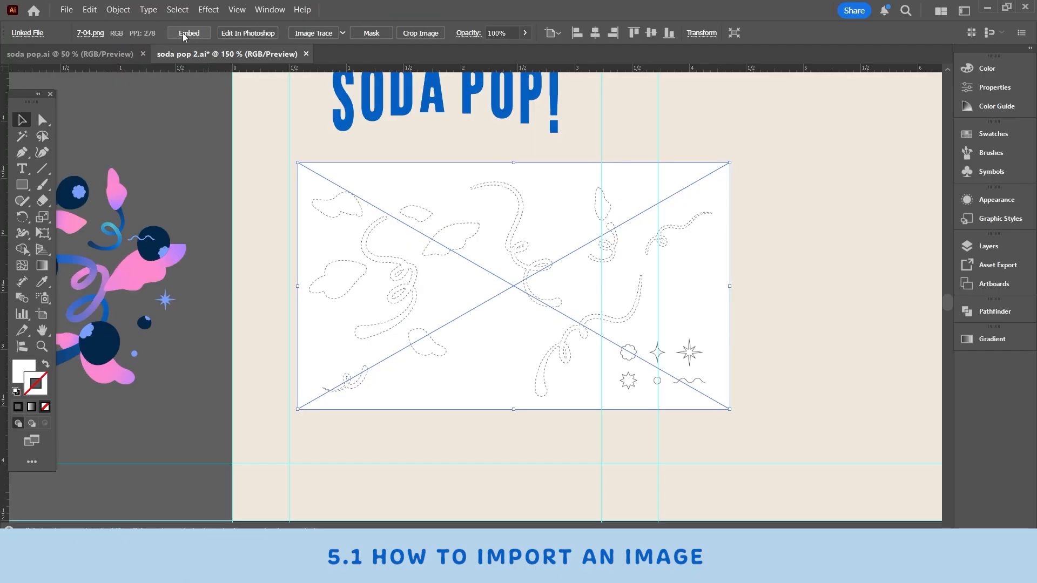
click(189, 33)
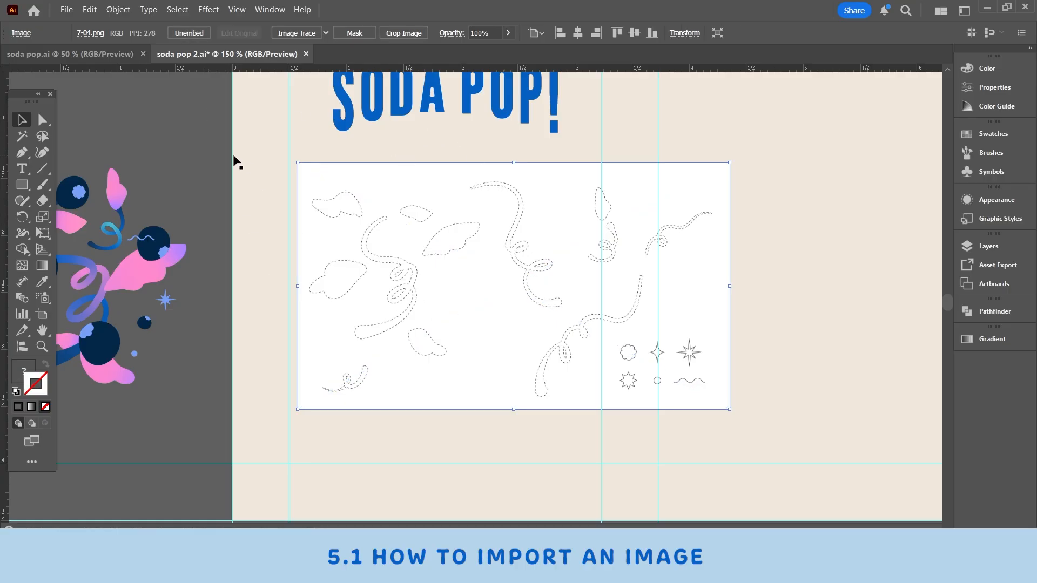
click(185, 156)
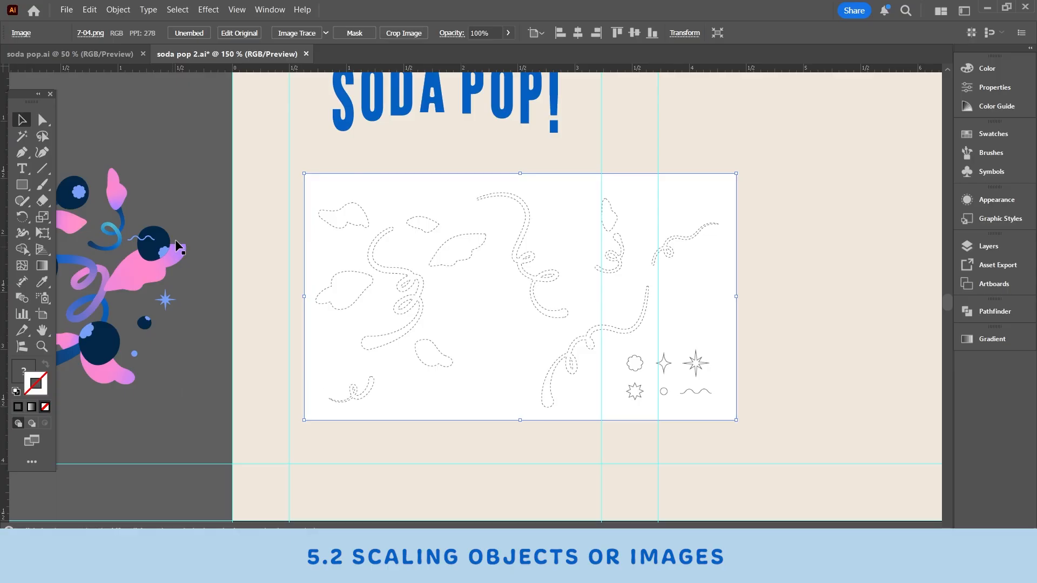
Step: Enlarge the embedded image proportionally from its lower corner, undoing any distorting resize
scroll(539, 448, down, 1)
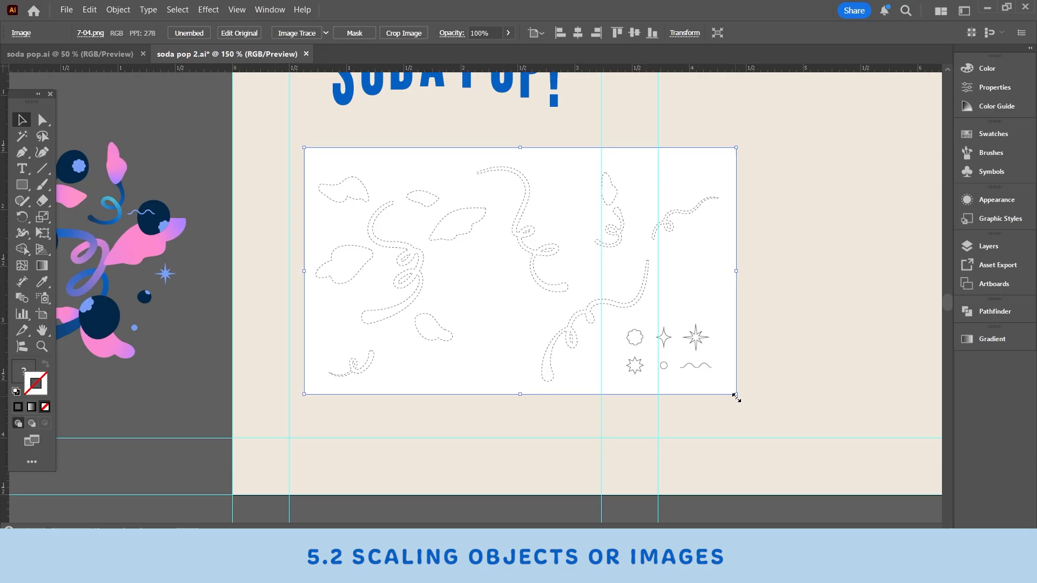
drag(735, 394, 840, 506)
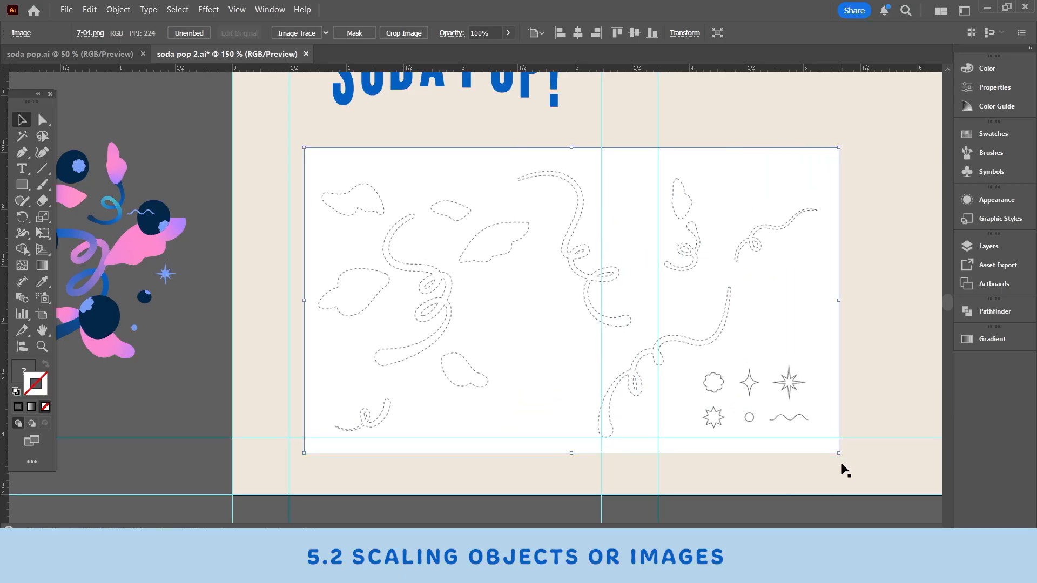
drag(837, 457, 673, 470)
key(ctrl+z)
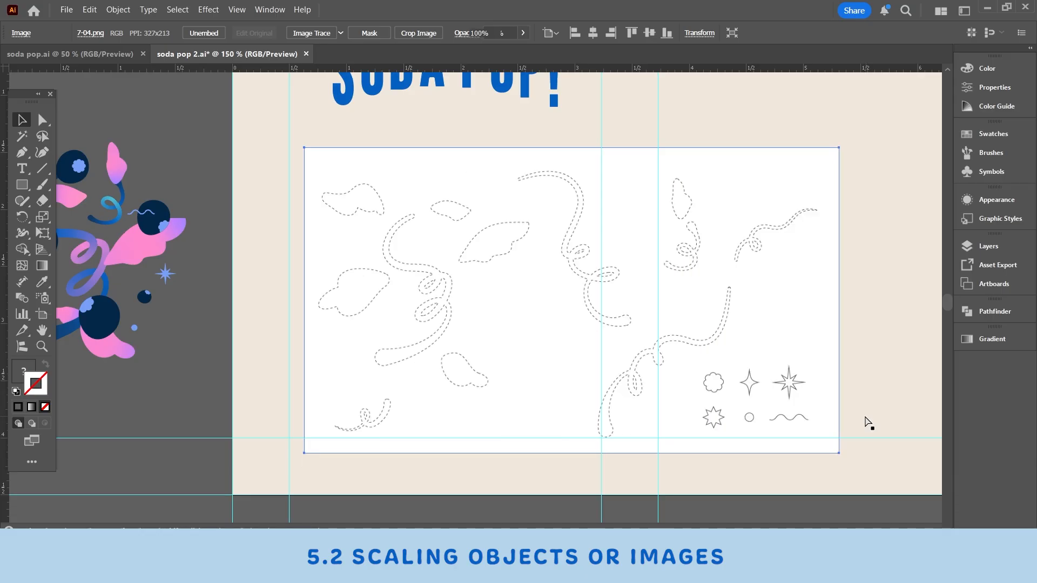
drag(841, 457, 892, 494)
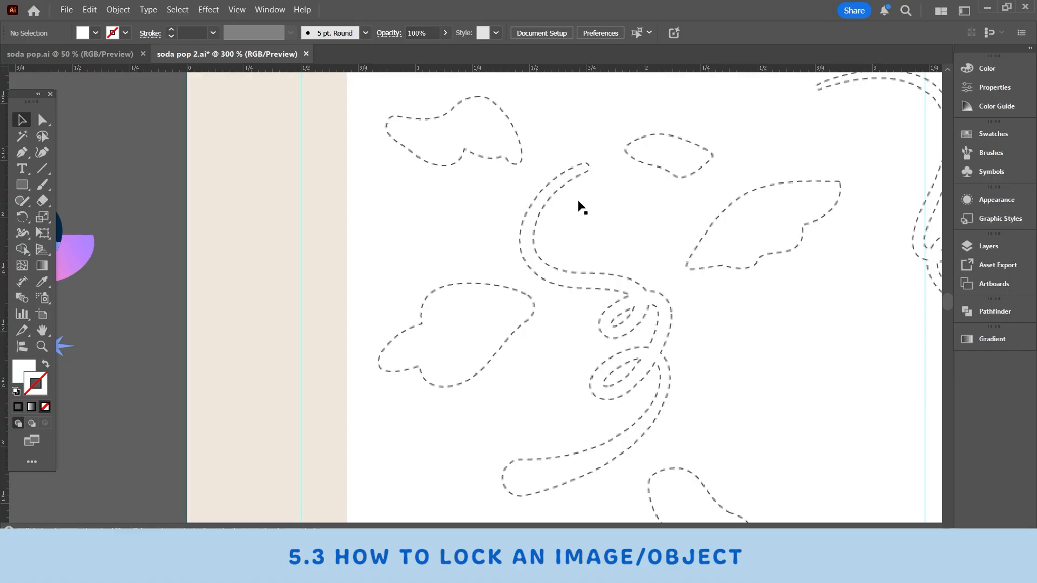
Step: Lock the embedded template image so it stays fixed while tracing
scroll(660, 348, up, 3)
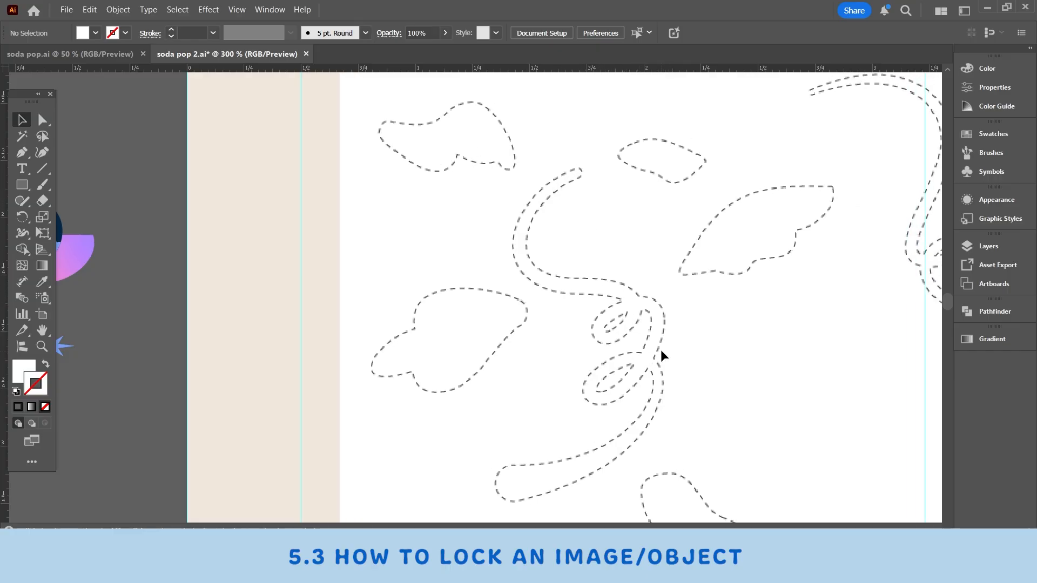
click(664, 354)
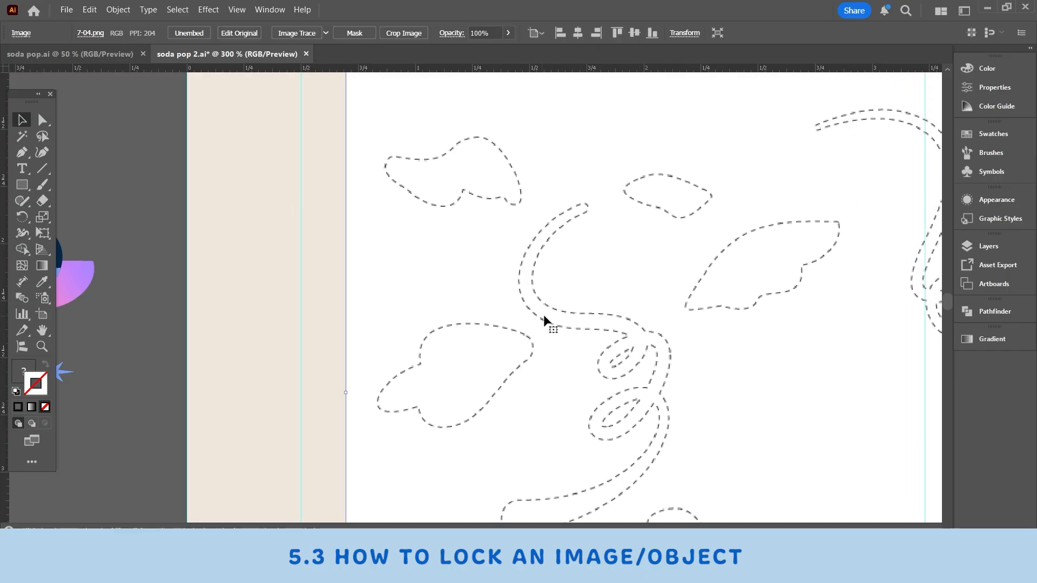
scroll(562, 291, up, 3)
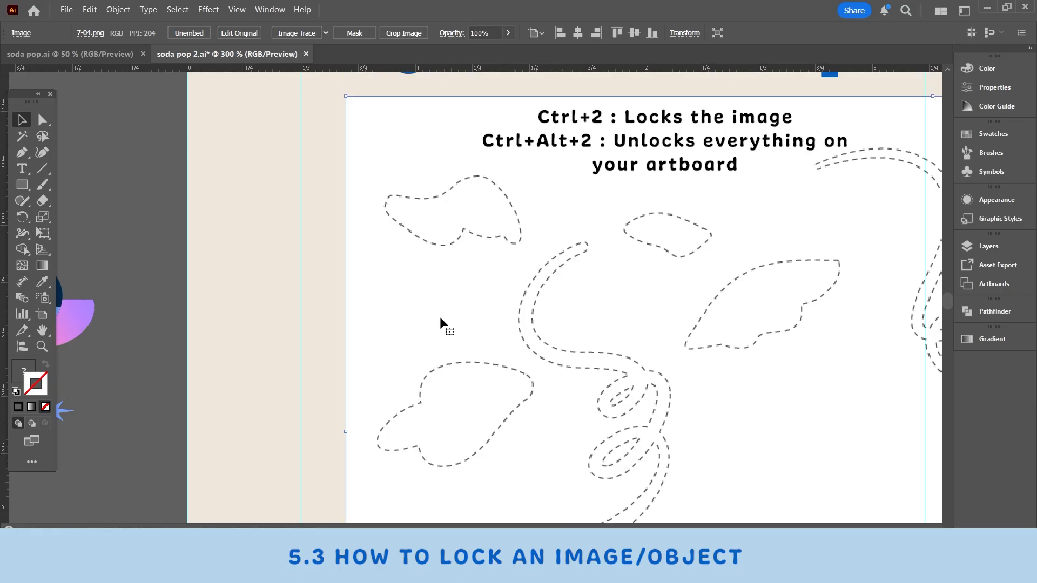
key(ctrl+2)
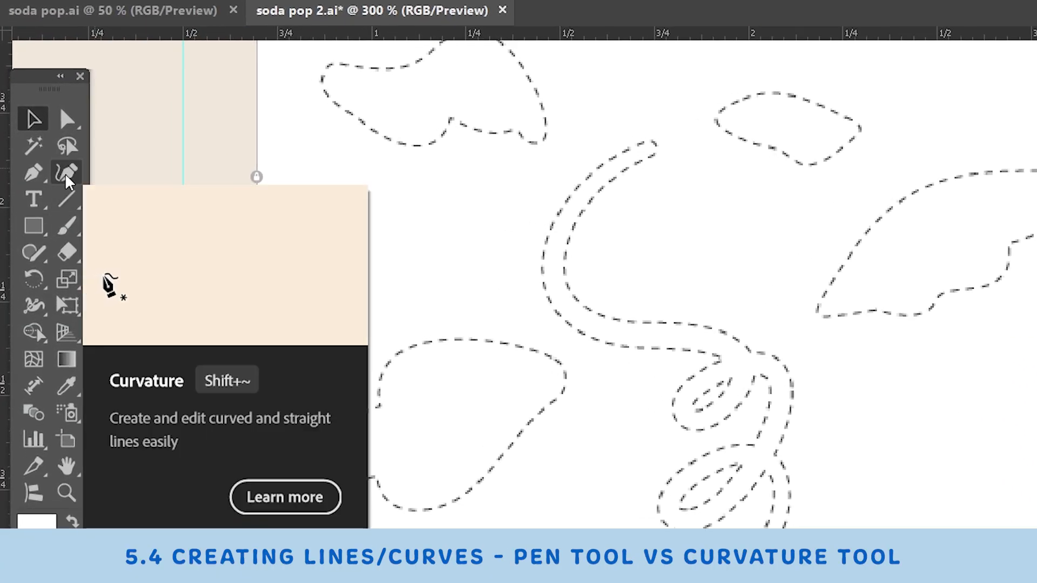
Step: Trace the start of the curly stem with the Pen tool, undo the third anchor and remove the second anchor's outgoing handle
click(26, 181)
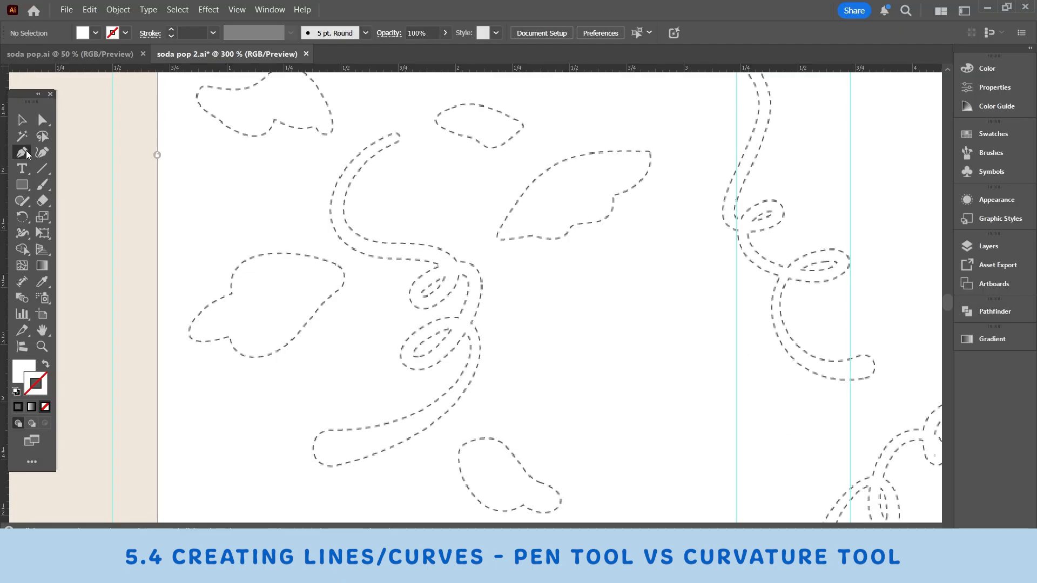
click(394, 135)
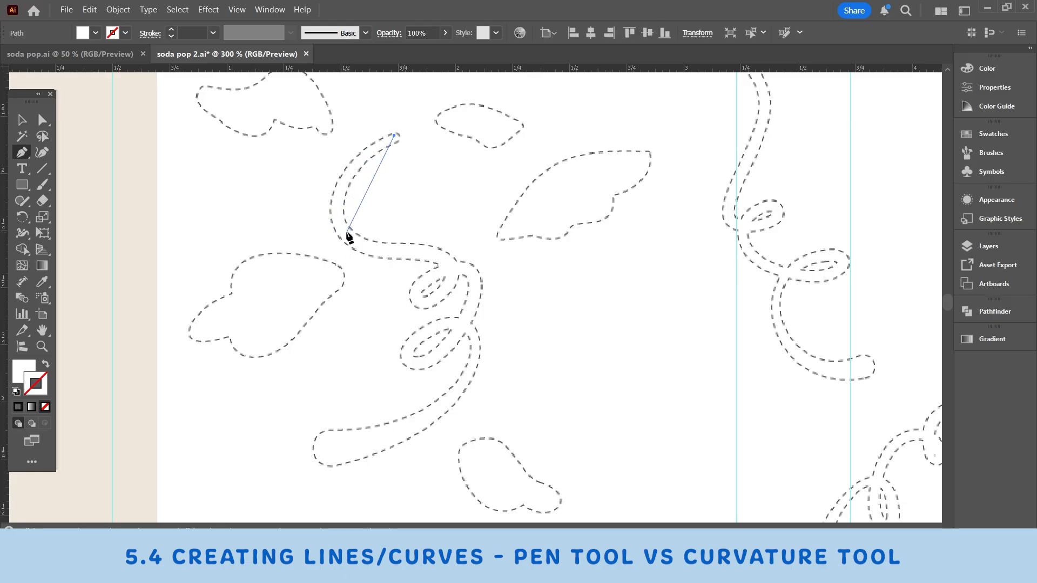
drag(346, 231, 378, 284)
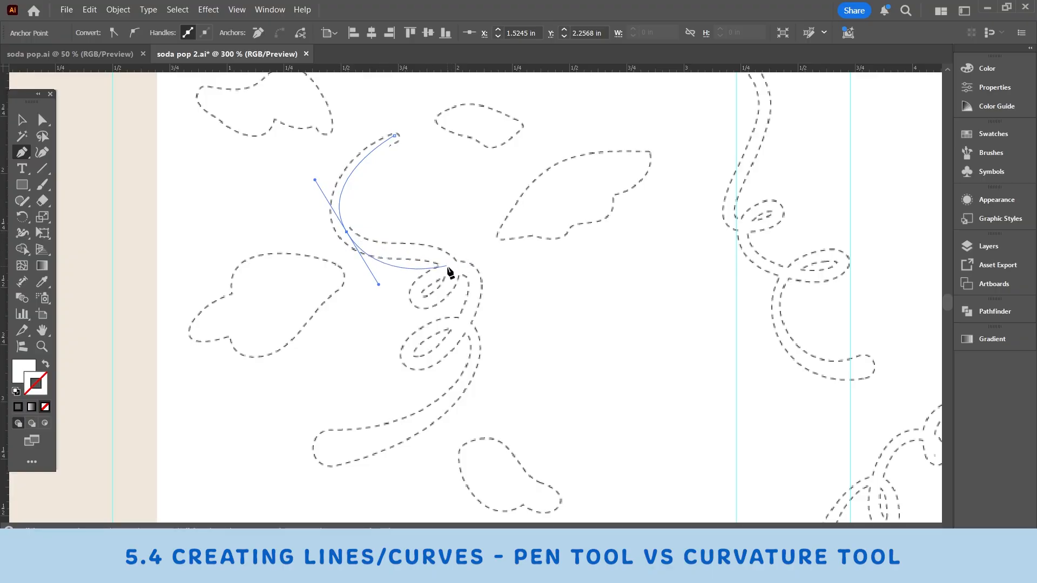
drag(454, 271, 458, 314)
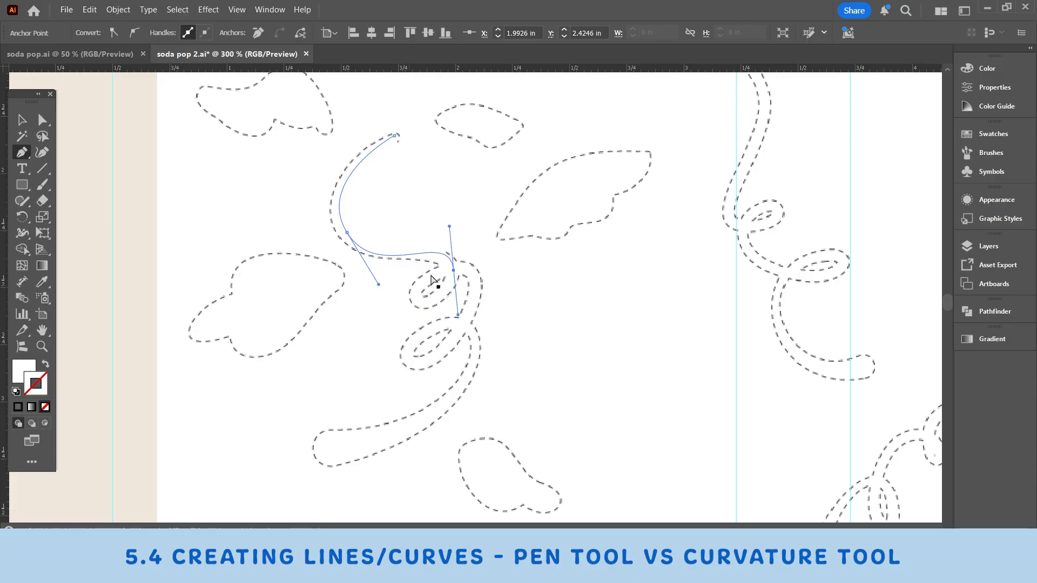
key(ctrl+z)
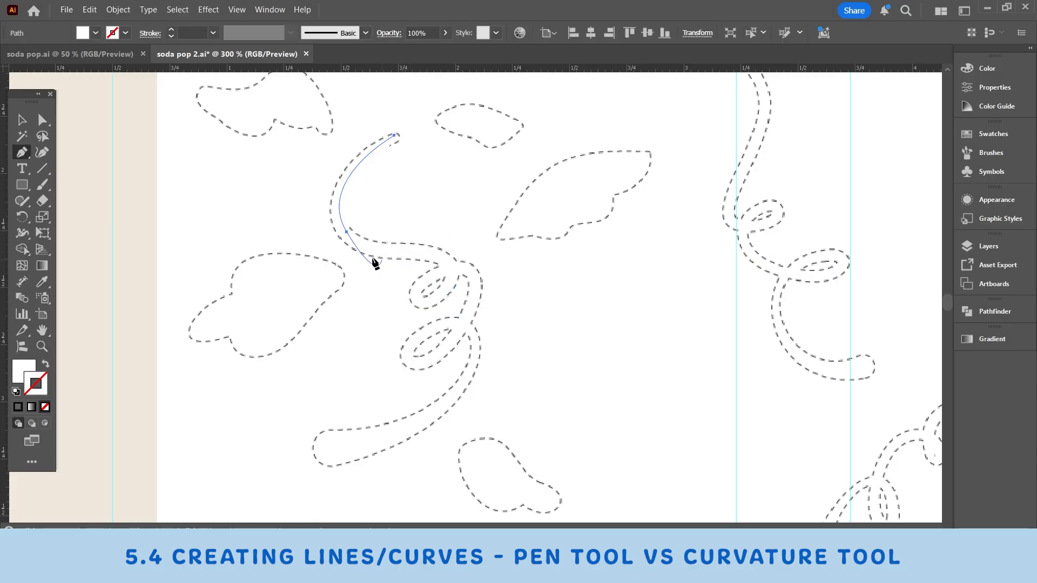
click(346, 234)
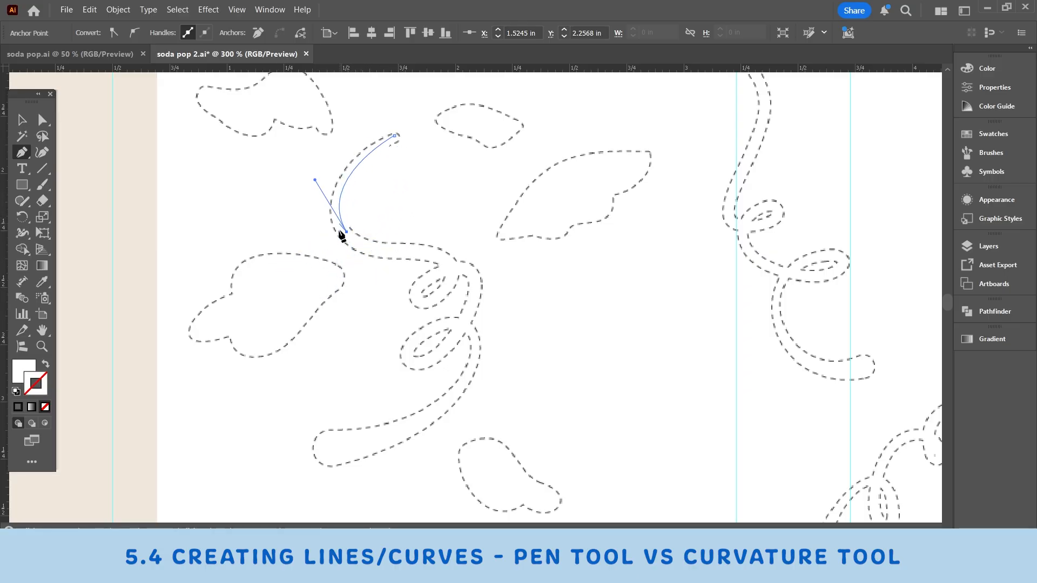
Step: Give the stem path the default black stroke with no fill and make the stroke colour active
click(15, 391)
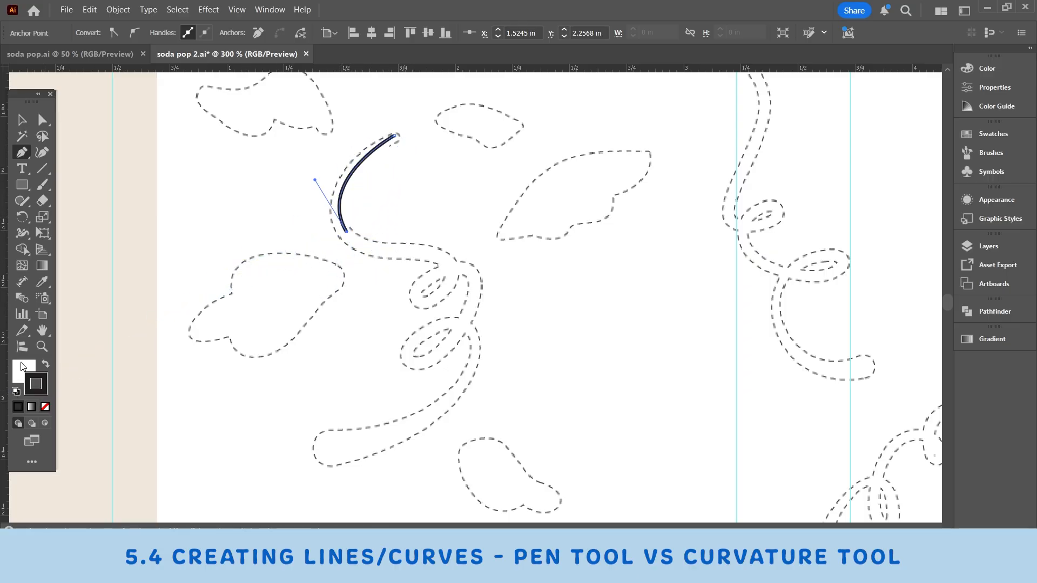
click(45, 407)
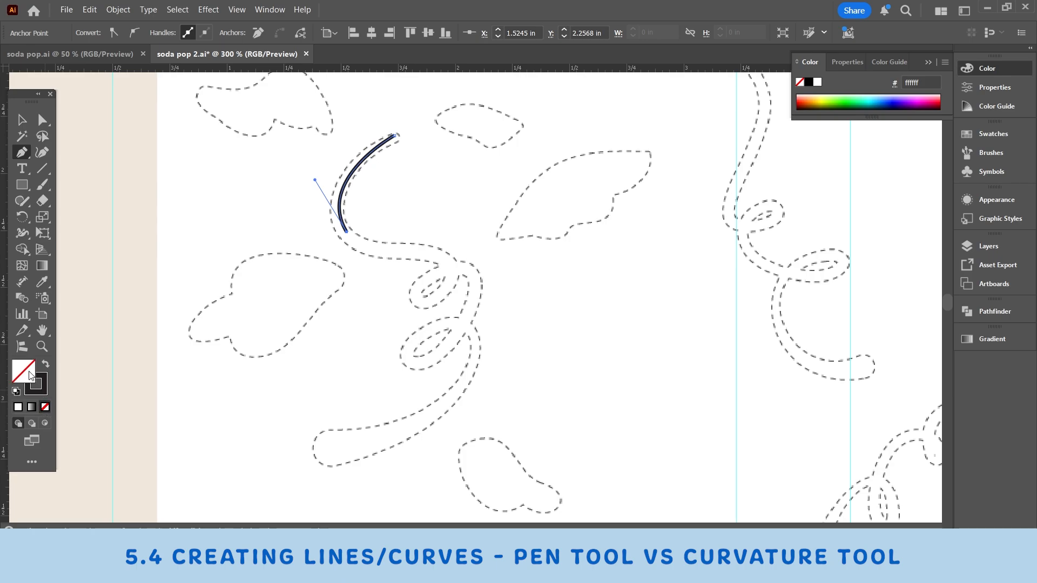
click(44, 394)
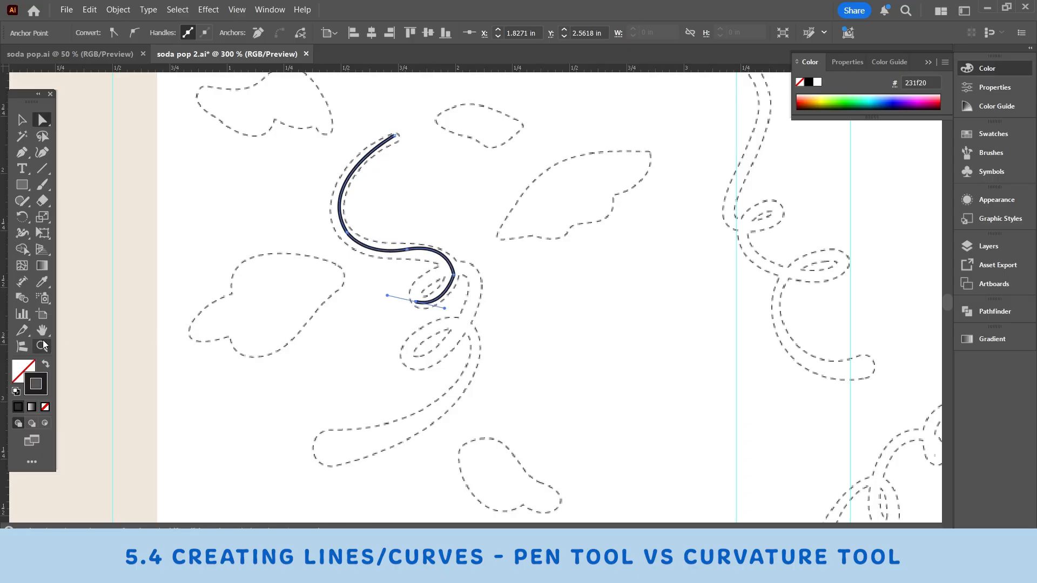
Step: Round the sharp corner anchor where the pen-drawn stem bends into the first small loop
click(43, 345)
click(588, 303)
click(282, 259)
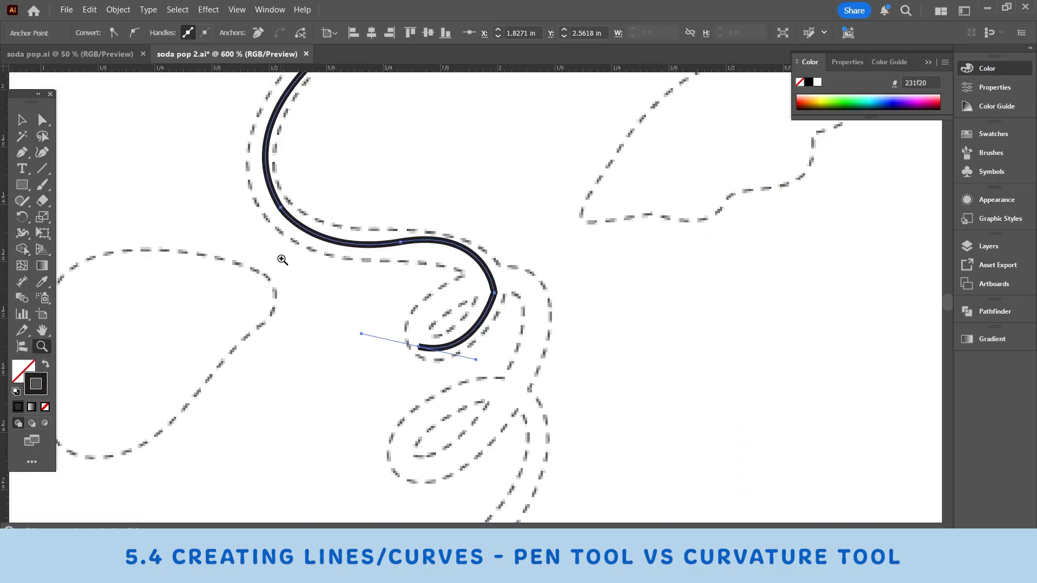
click(484, 292)
click(49, 126)
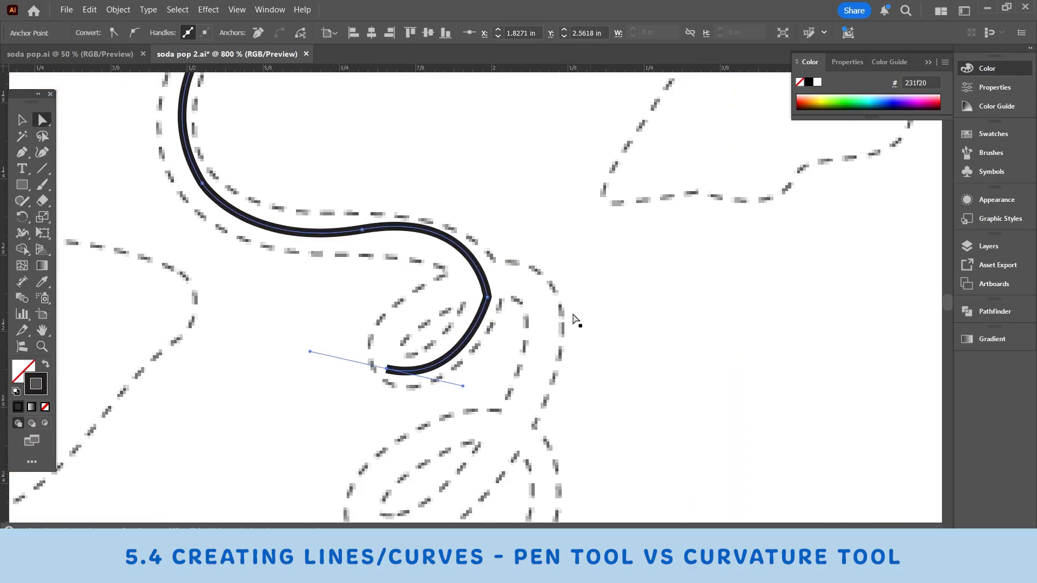
click(487, 298)
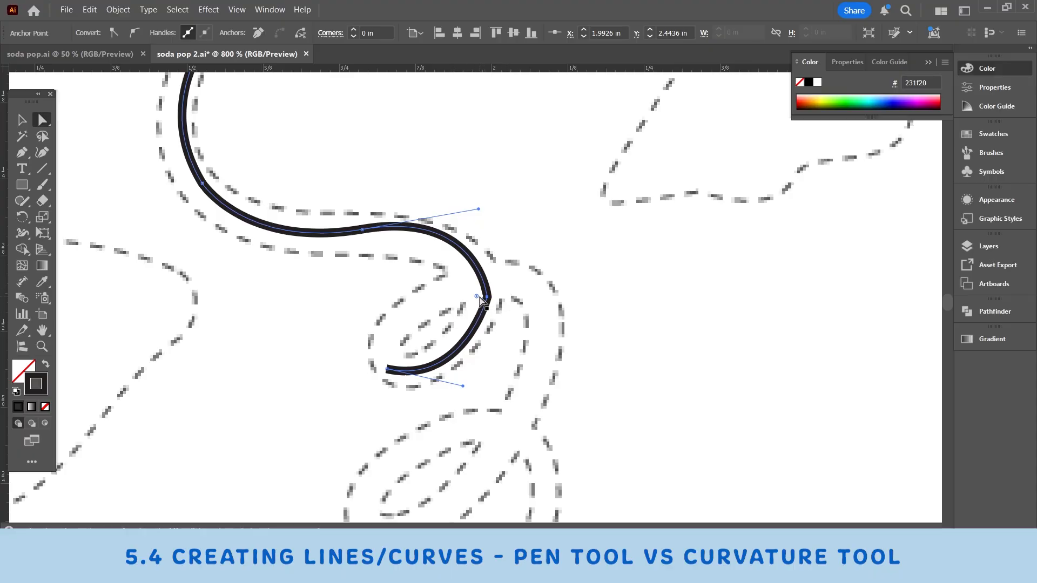
drag(477, 296, 424, 294)
click(641, 289)
scroll(641, 293, up, 1)
Step: Select the pen-drawn stem path and delete it
click(22, 122)
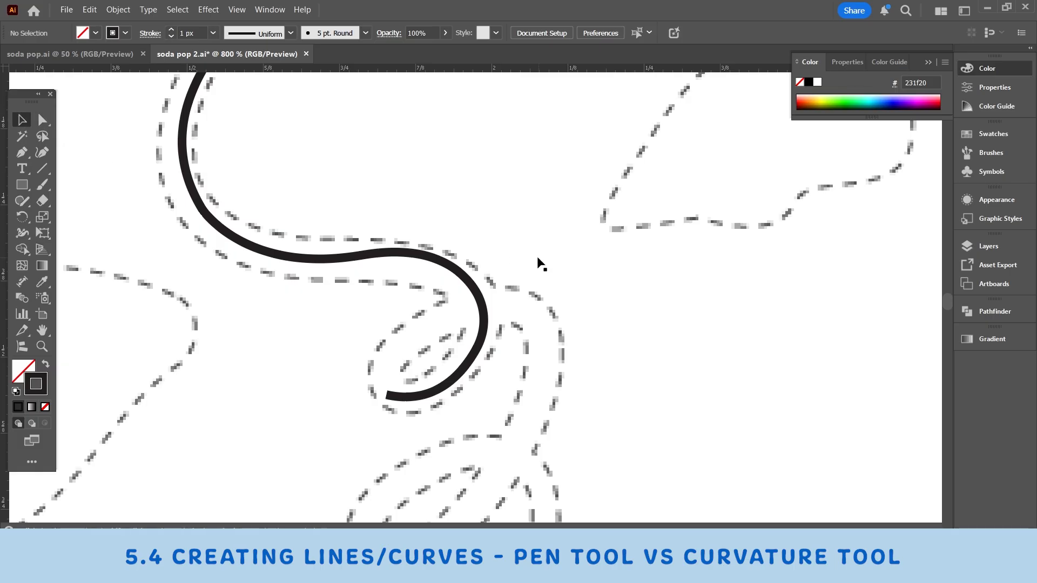
click(335, 264)
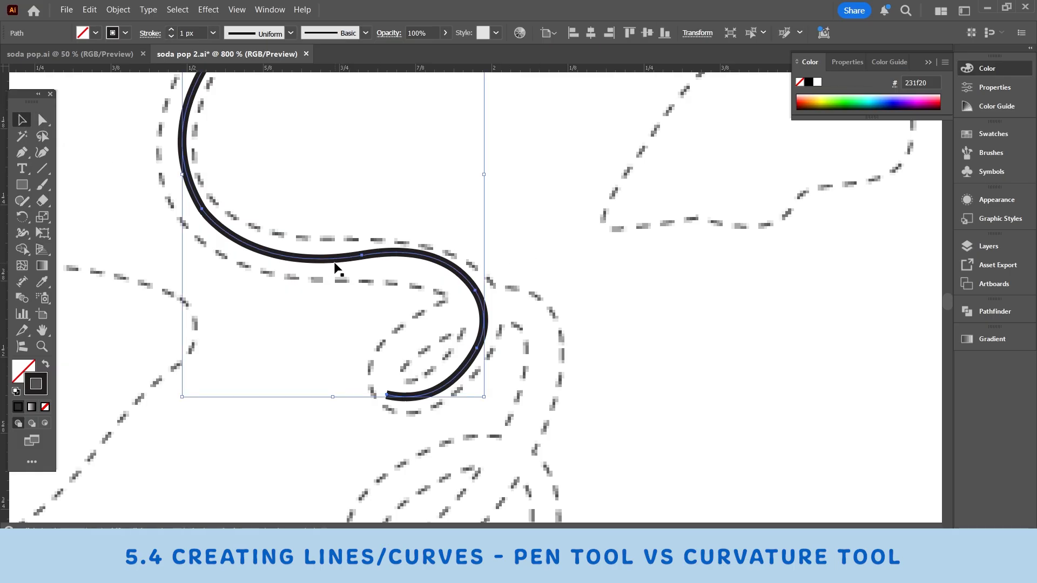
key(Delete)
Step: Trace the upper sweep of the same curly stem with the Curvature tool, from its tip to the start of the first loop
key(ctrl+minus)
key(ctrl+minus)
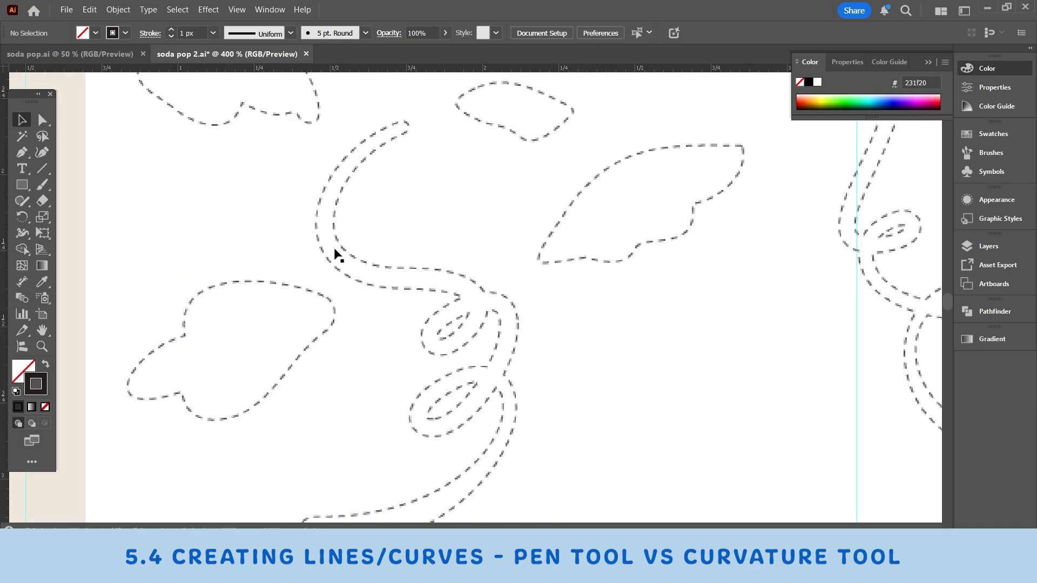
scroll(301, 278, down, 1)
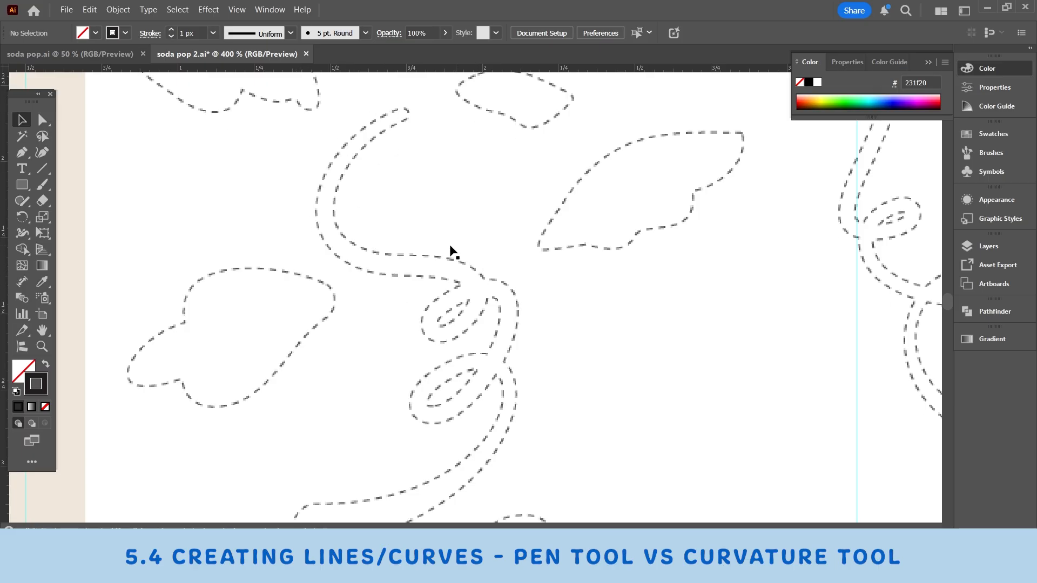
click(43, 154)
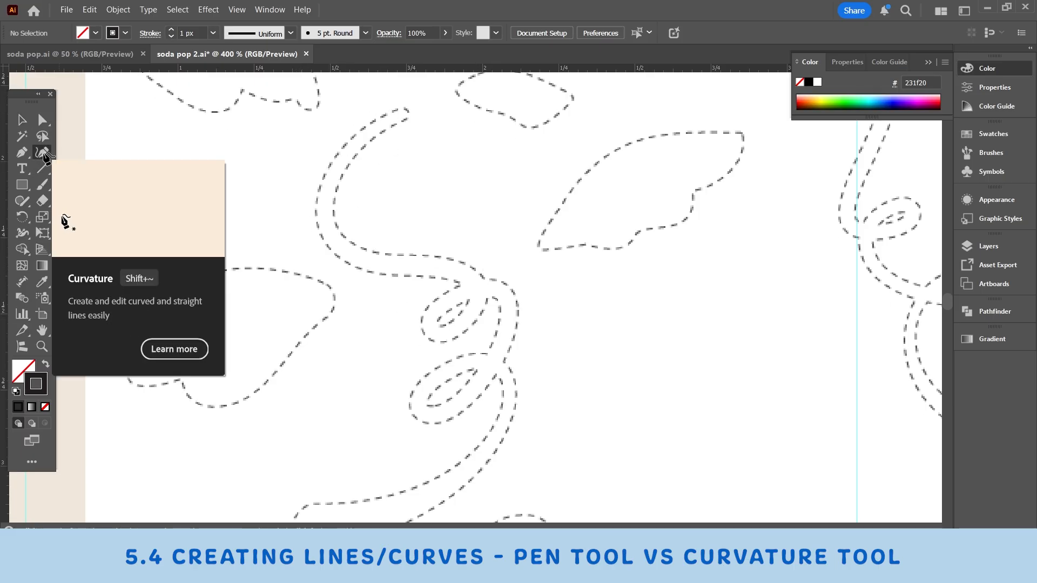
click(401, 112)
click(332, 180)
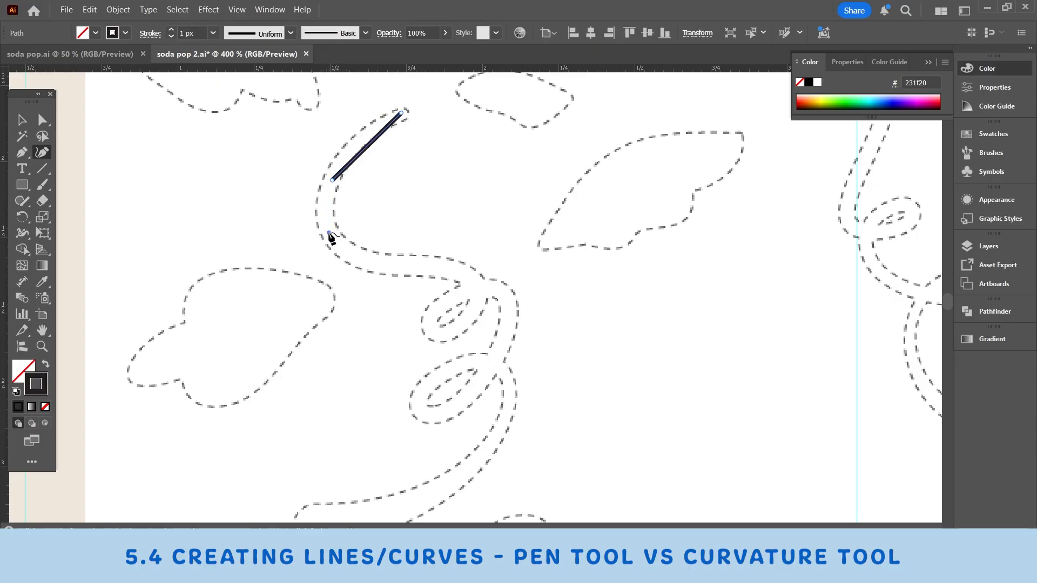
click(329, 233)
click(411, 265)
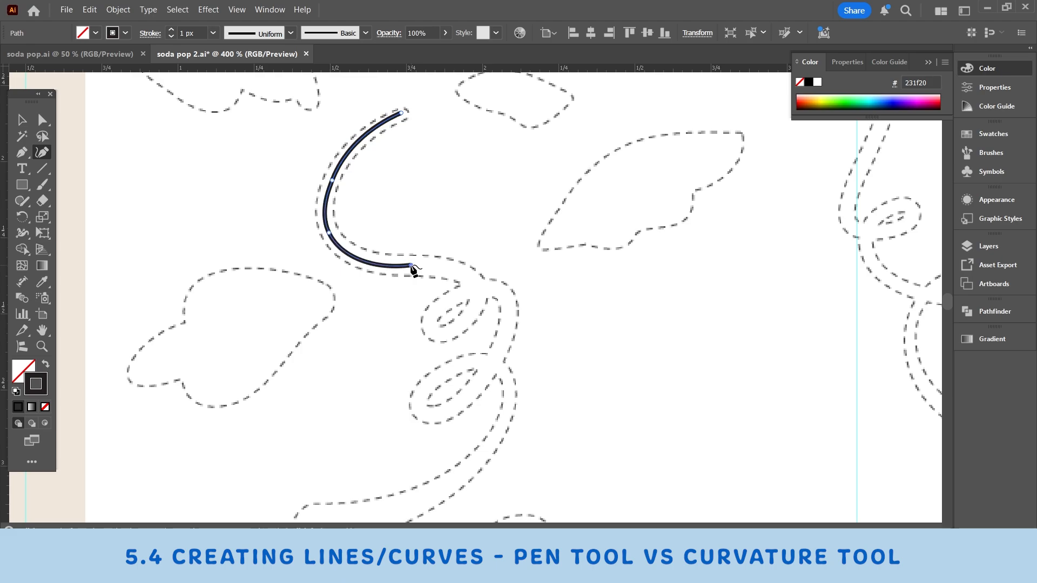
click(448, 263)
click(480, 288)
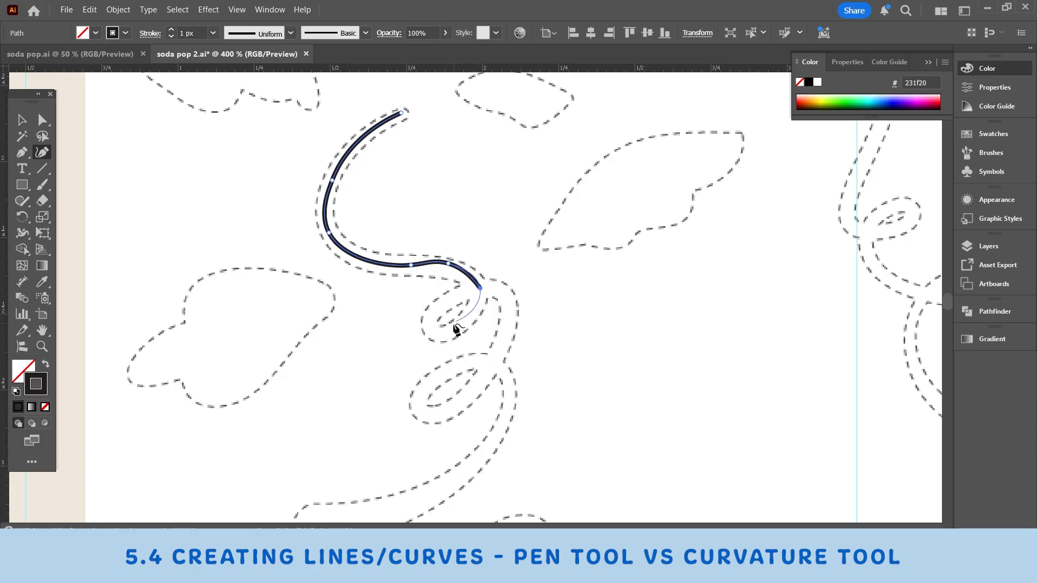
Step: Continue the curly stem around its first small loop with the Curvature tool
click(443, 334)
click(426, 322)
click(462, 291)
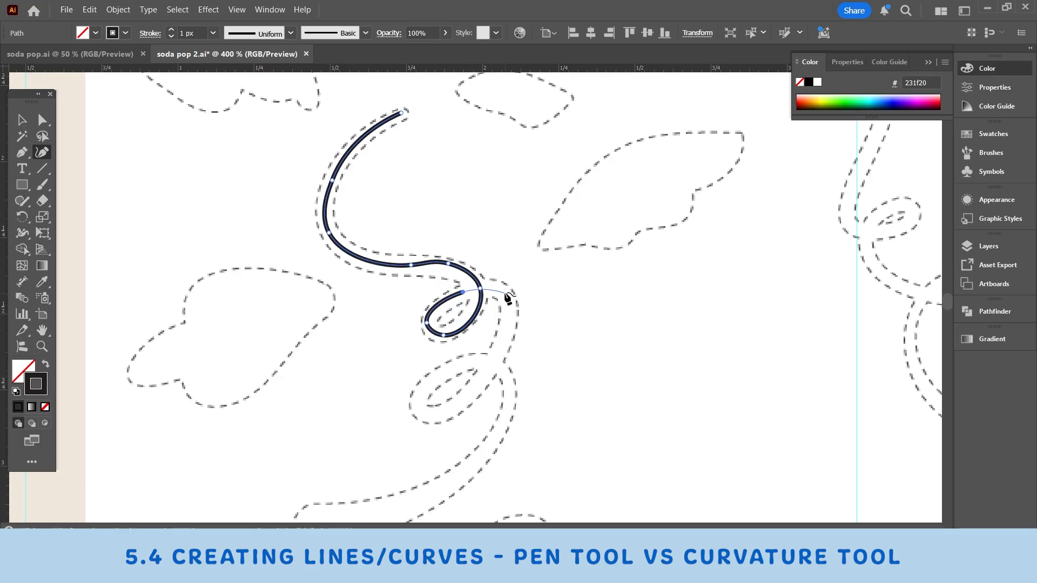
click(504, 292)
Step: Trace the stem's second loop and long lower tail, ending the open path inside the tail's rounded tip
click(483, 383)
click(419, 415)
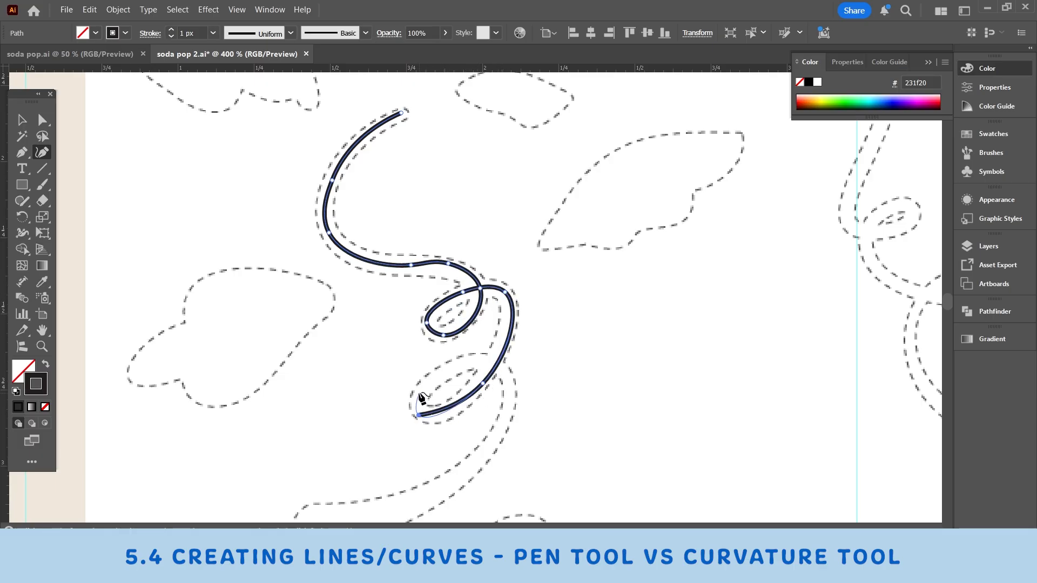
click(423, 385)
click(506, 375)
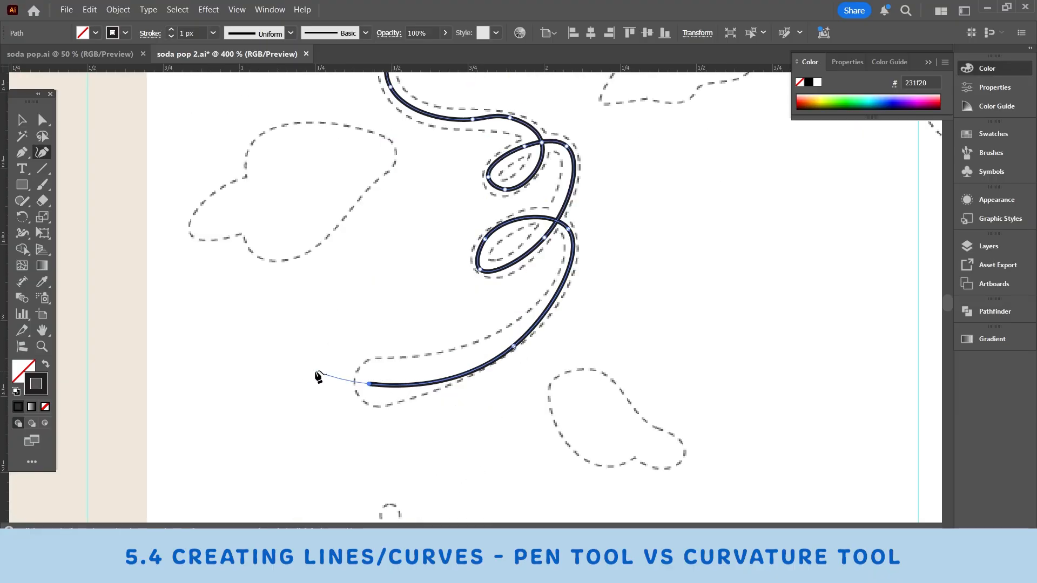
key(Escape)
Step: Adjust the individual anchors around the stem's first loop so the curve follows the dashed template
scroll(562, 359, up, 3)
click(42, 347)
click(598, 325)
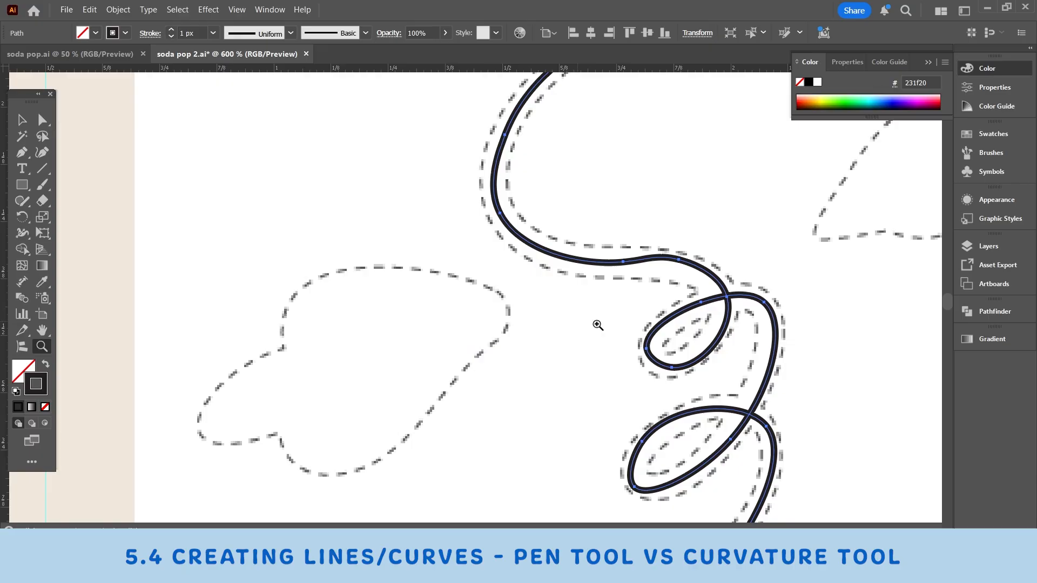
click(619, 211)
key(a)
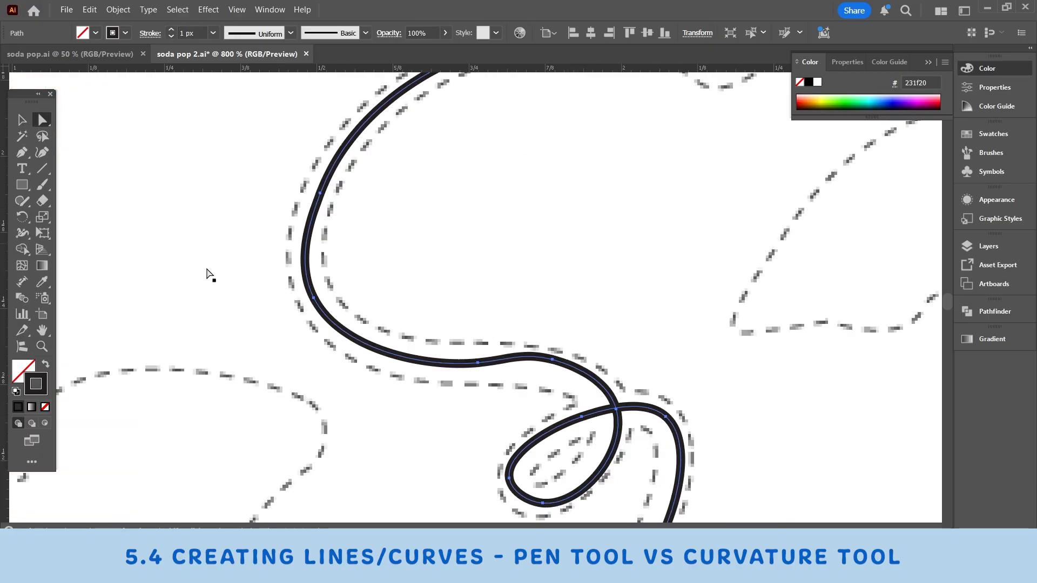
scroll(494, 380, up, 2)
drag(499, 240, 481, 253)
drag(524, 335, 626, 189)
click(582, 381)
click(42, 120)
click(582, 380)
Step: Refine the anchors on the outer side of the stem's second loop to centre it in the dashed outline
drag(783, 455, 638, 190)
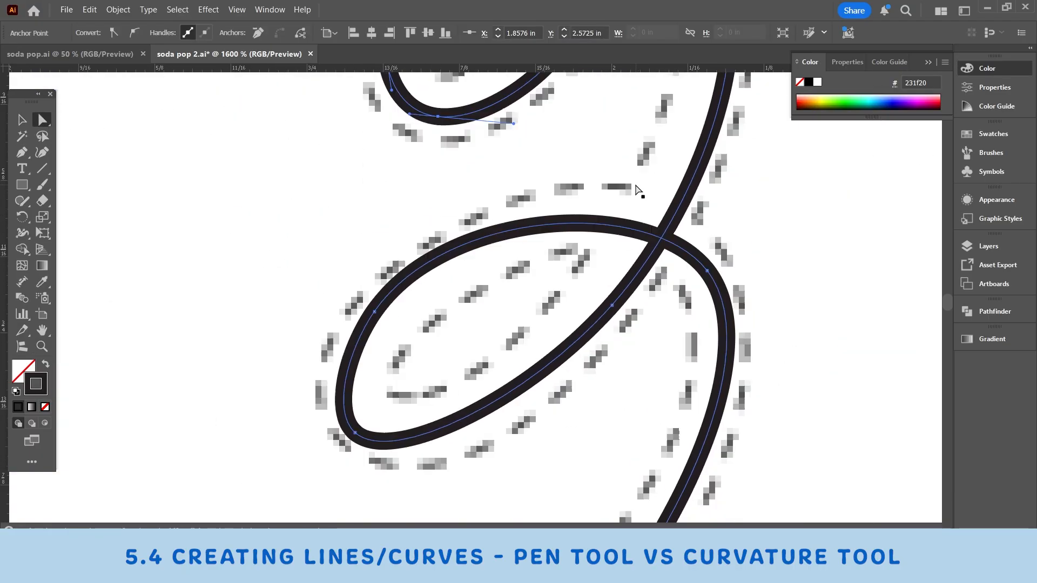
click(374, 312)
scroll(530, 310, down, 3)
click(355, 234)
Step: Reposition the anchors along the stem's lower tail so the line runs within the dashed outline
scroll(565, 324, down, 5)
scroll(564, 324, left, 5)
click(211, 385)
drag(806, 231, 790, 224)
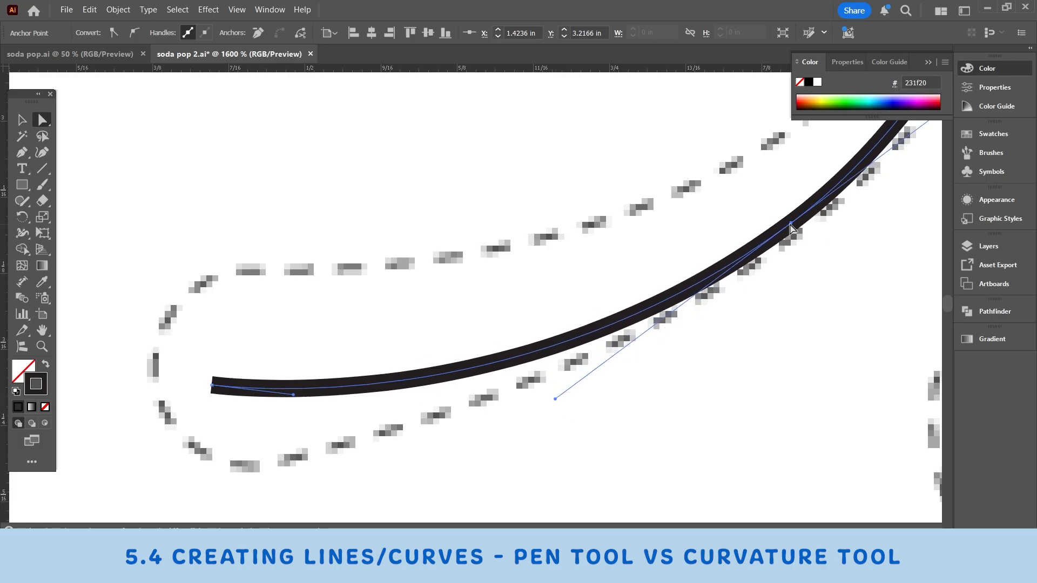
scroll(791, 228, up, 5)
drag(655, 138, 651, 135)
Step: Fine-tune the anchor on the outer bend of the stem's upper sweep
scroll(660, 296, down, 3)
scroll(660, 296, down, 3)
scroll(360, 302, up, 4)
click(380, 245)
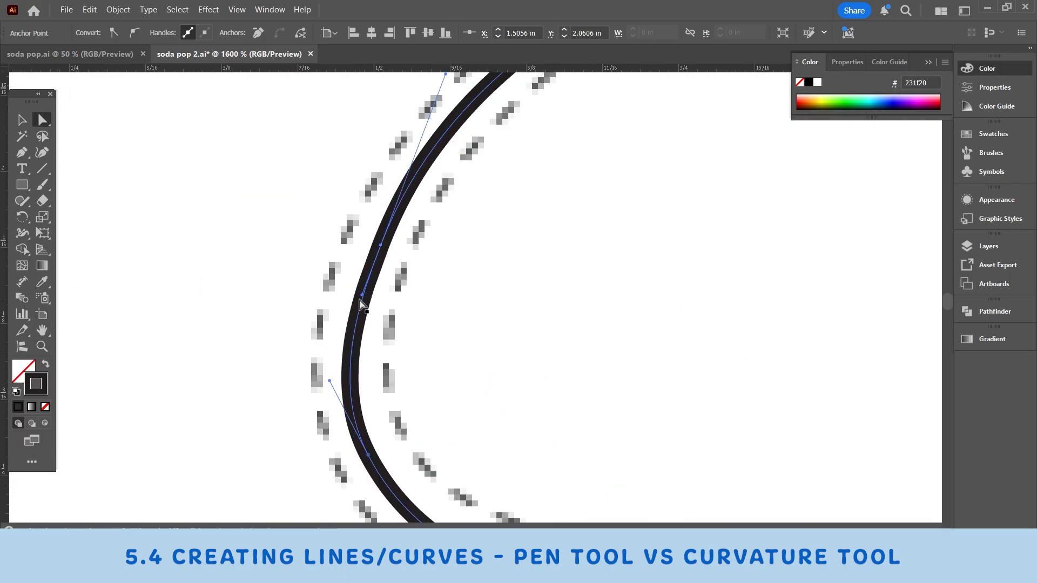
scroll(361, 305, up, 3)
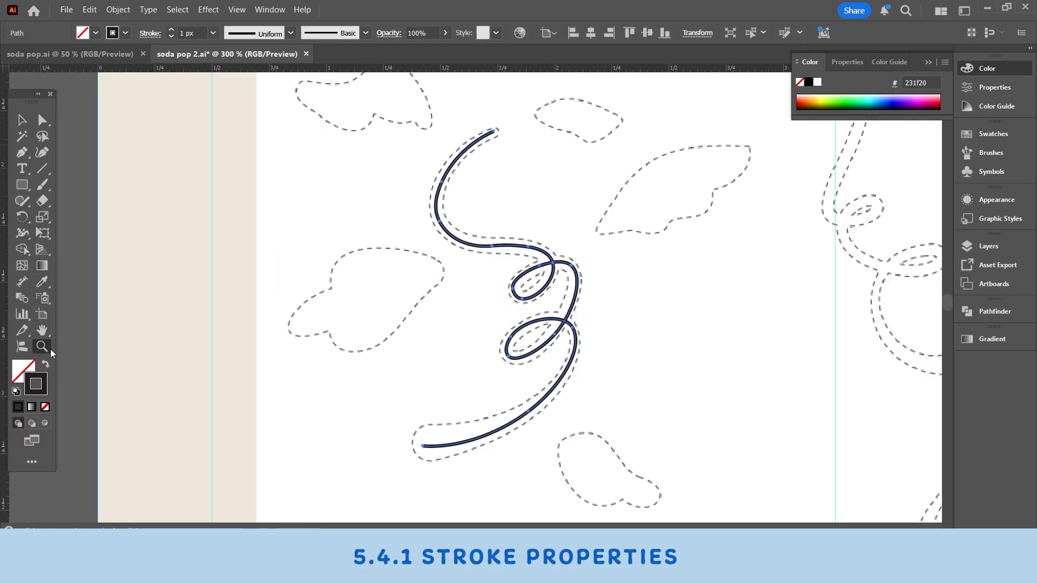
Step: Give the curly stem's stroke round caps in the stroke options
click(345, 271)
click(576, 187)
click(542, 249)
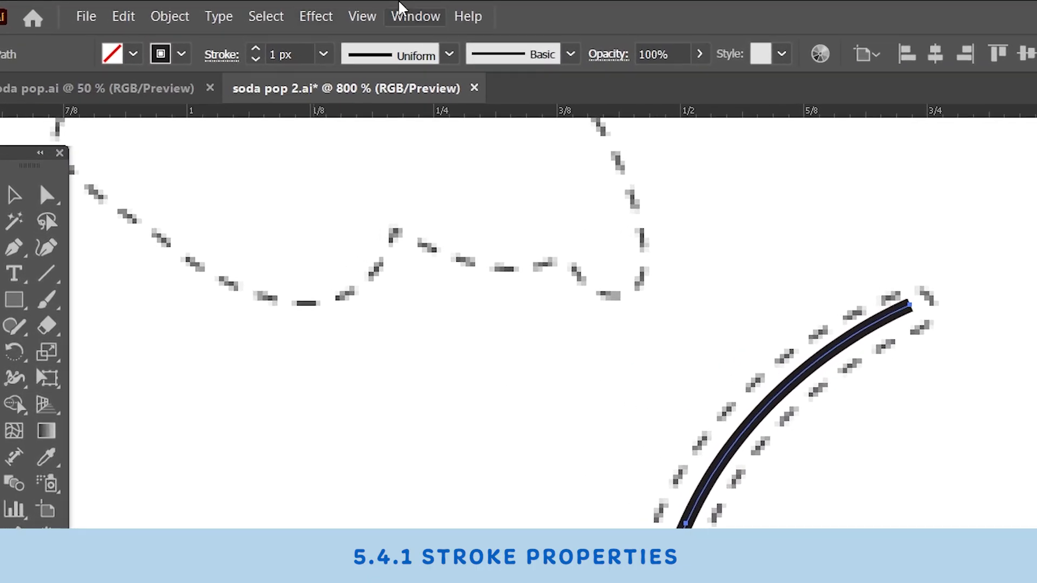
click(367, 12)
mouse_move(414, 12)
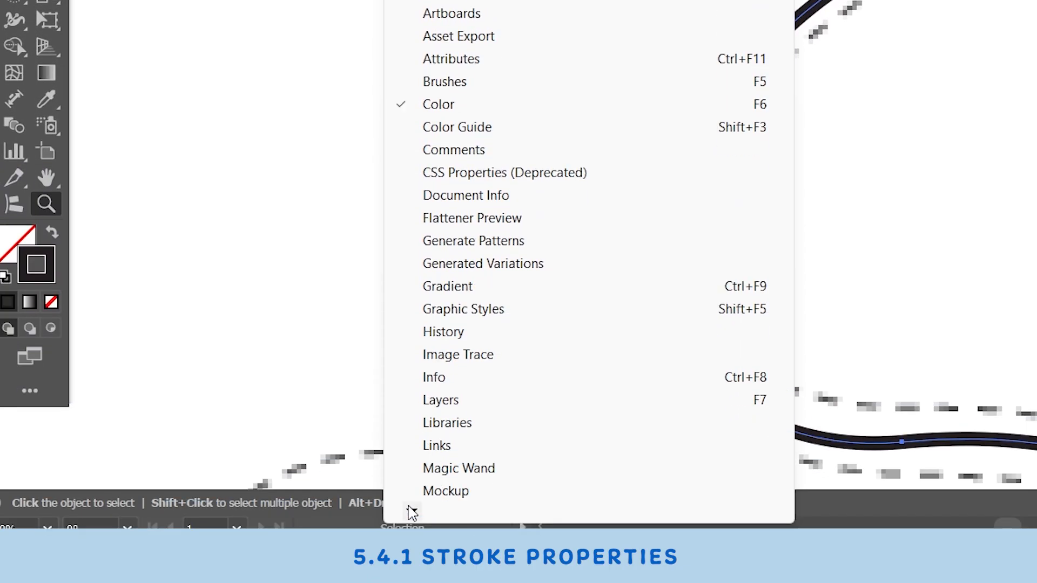
mouse_move(412, 512)
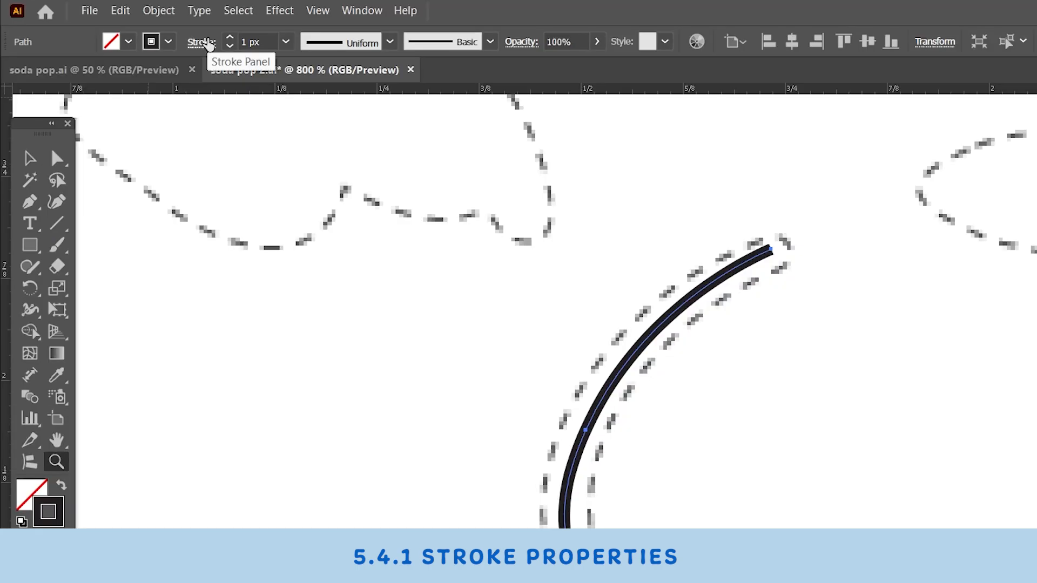
click(202, 43)
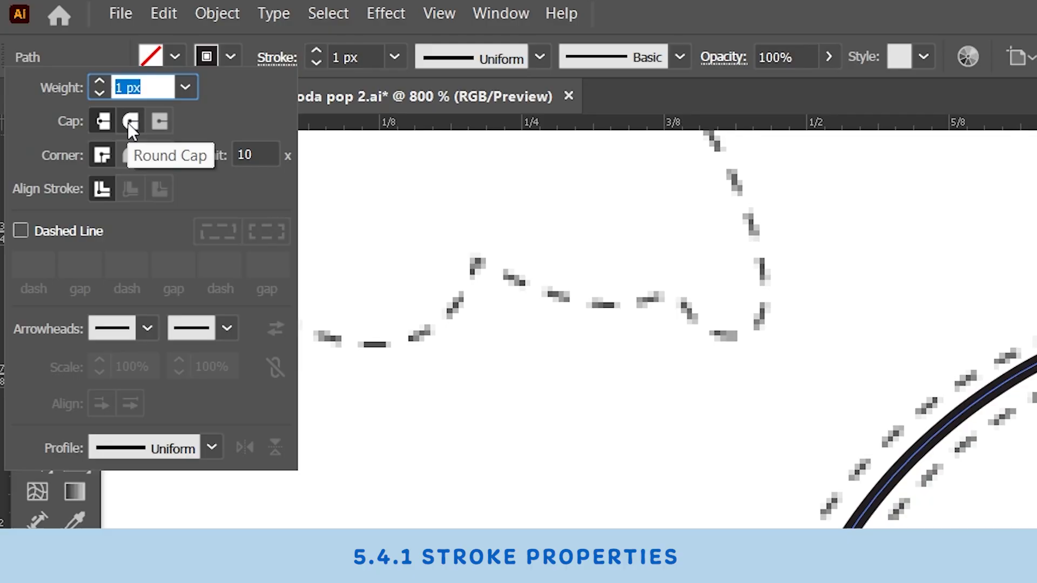
click(130, 123)
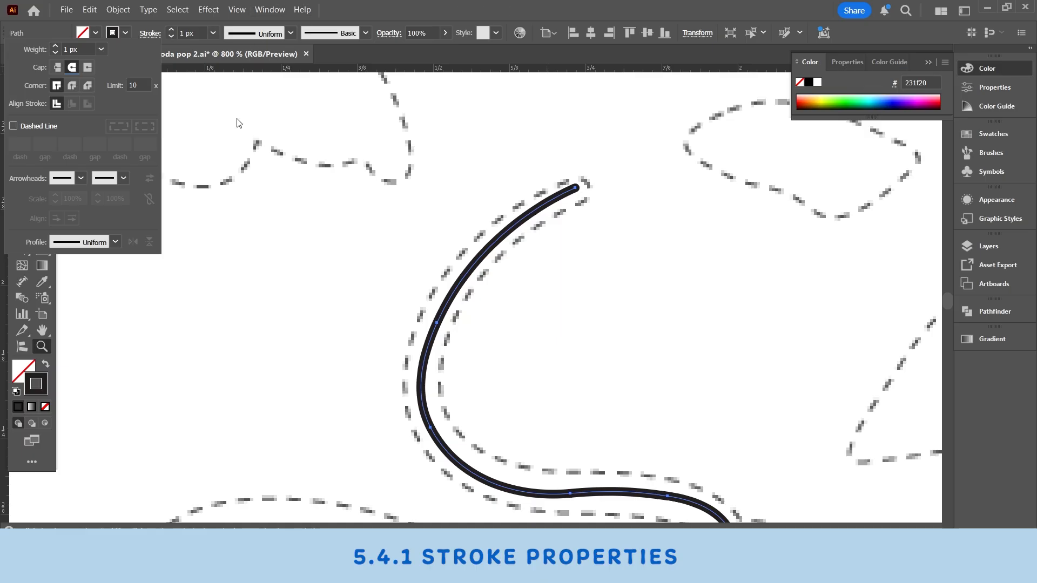
Step: Simplify the curly stem path to reduce its anchor points, then deselect it
right_click(530, 292)
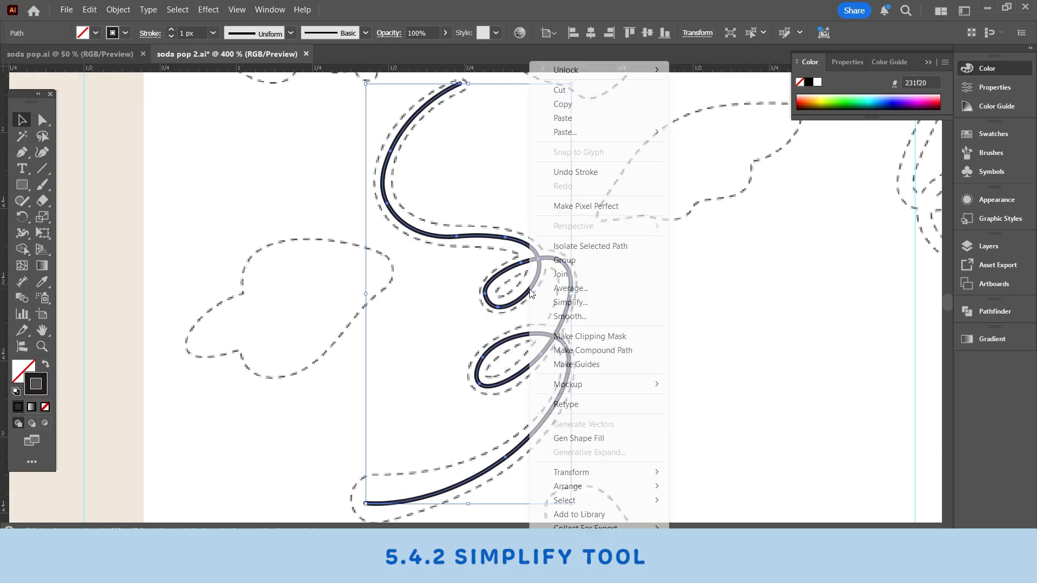
click(595, 307)
scroll(603, 388, up, 1)
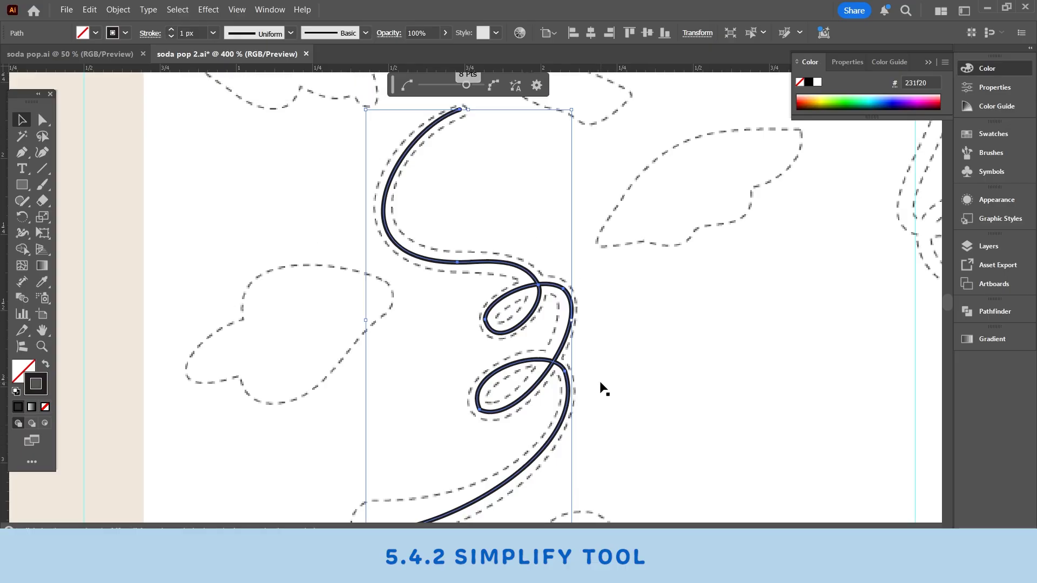
scroll(603, 388, down, 1)
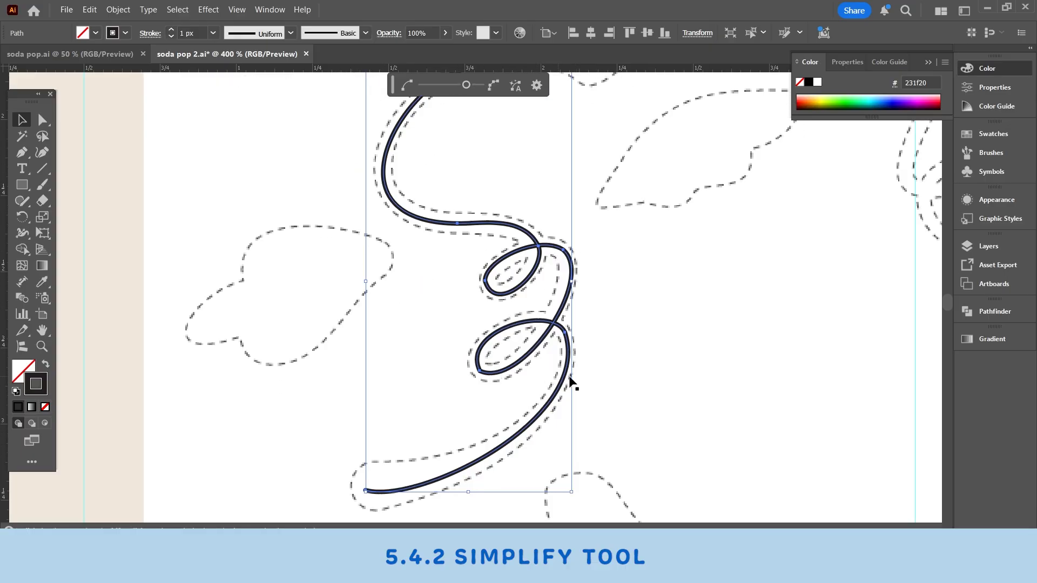
click(659, 210)
Step: Round the sharp corner anchor on the outer end of the stem's first loop
scroll(660, 207, down, 1)
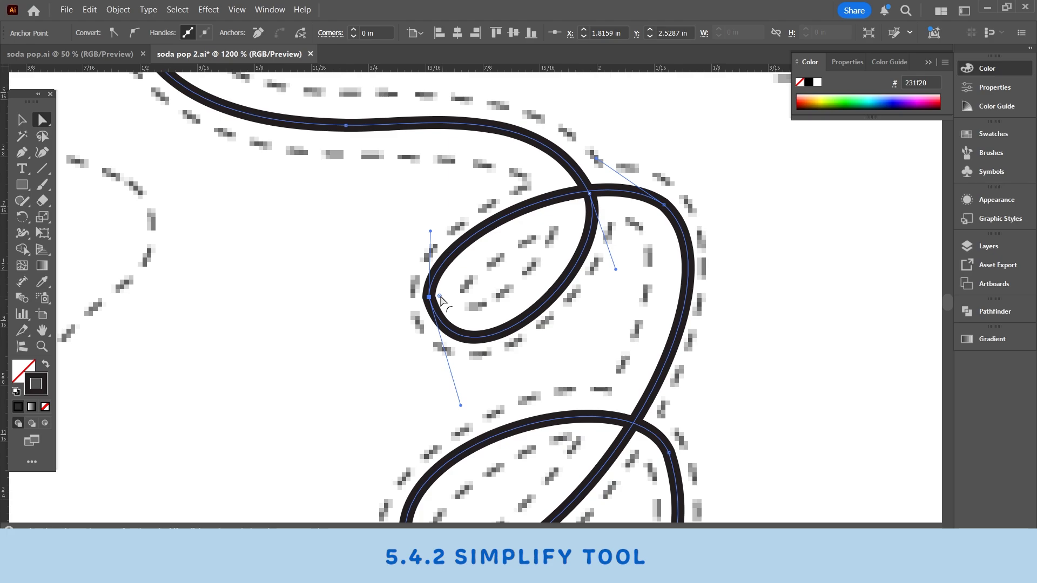
drag(439, 296, 509, 292)
scroll(486, 318, down, 2)
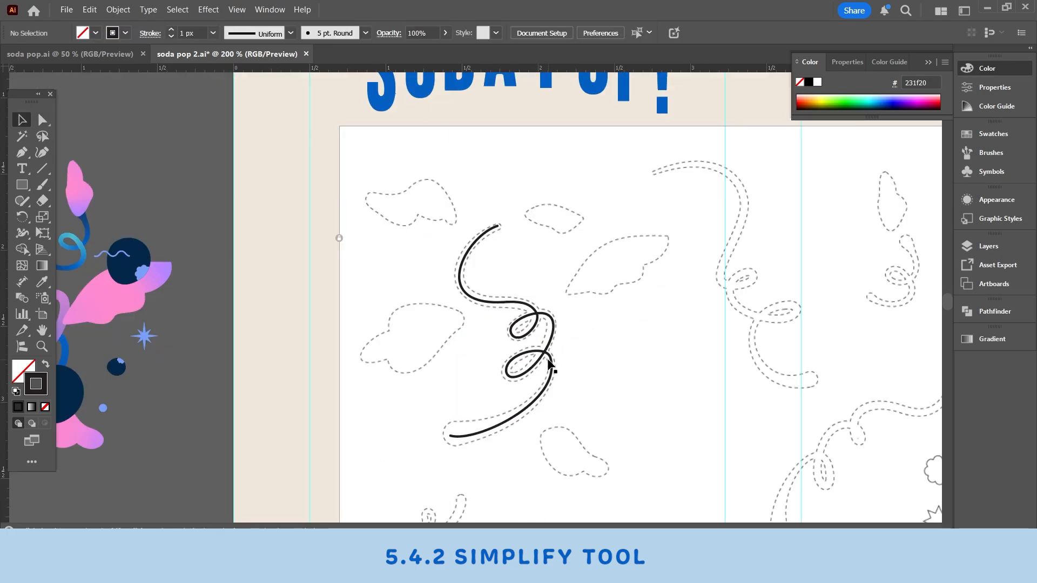
Step: Trace the upper arc of the neighbouring curly stem from its tip downward with the Curvature tool
drag(551, 363, 694, 370)
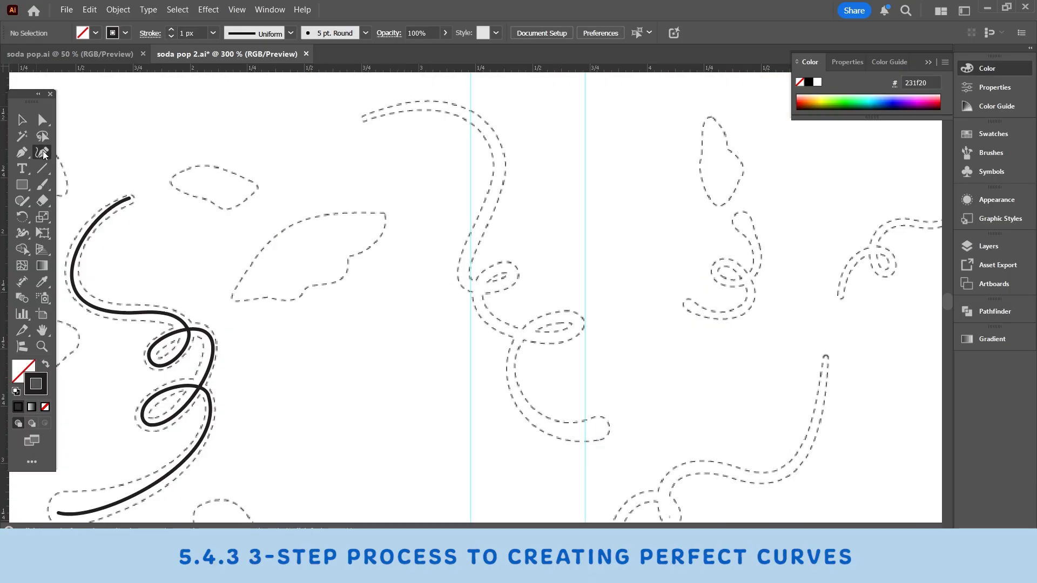
click(364, 117)
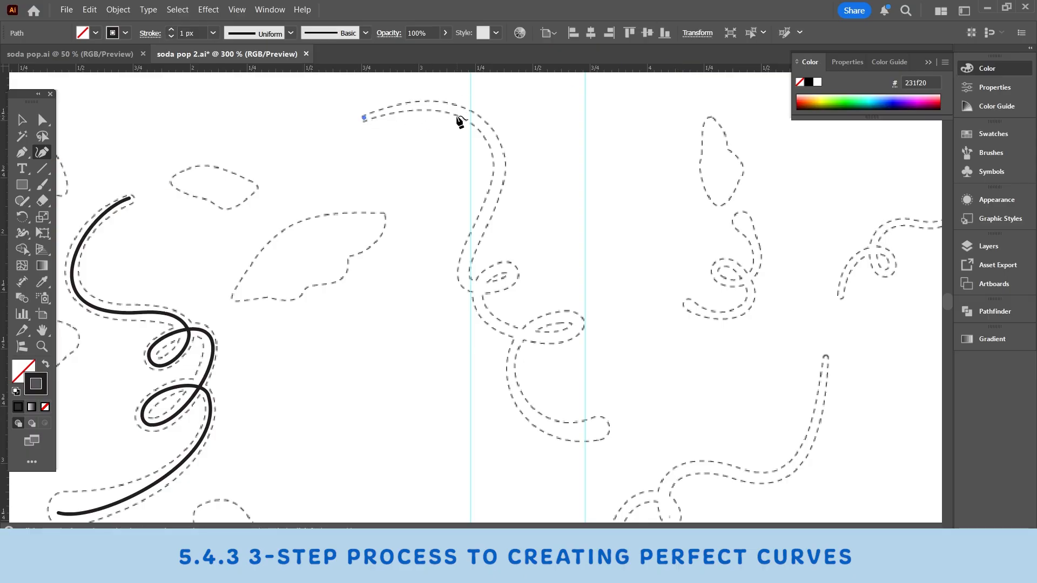
click(443, 104)
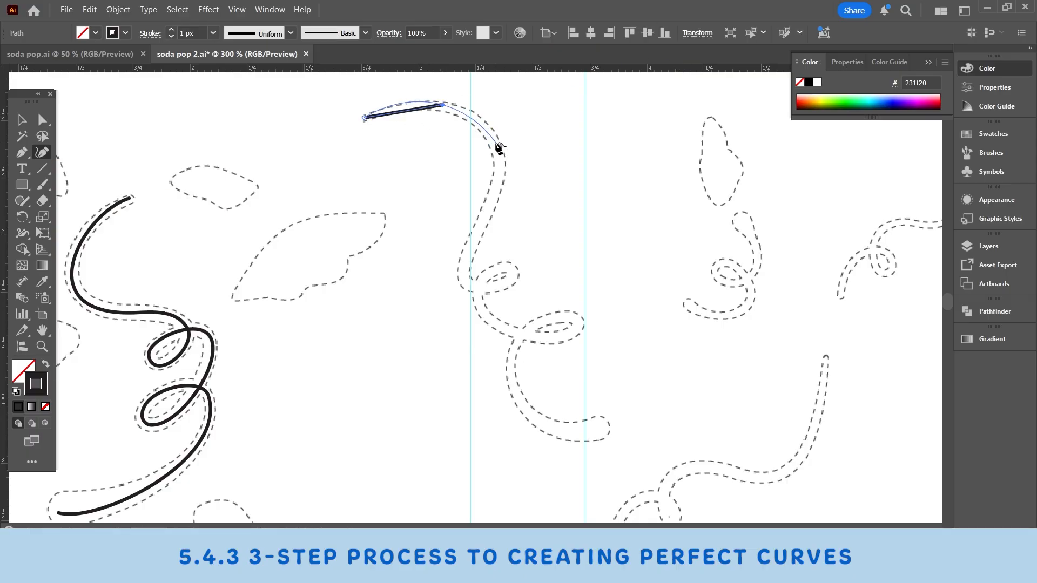
click(496, 142)
click(476, 232)
Step: Delete the arc's last anchor and place a new one higher up, just below the bend
key(ctrl+=)
key(ctrl+=)
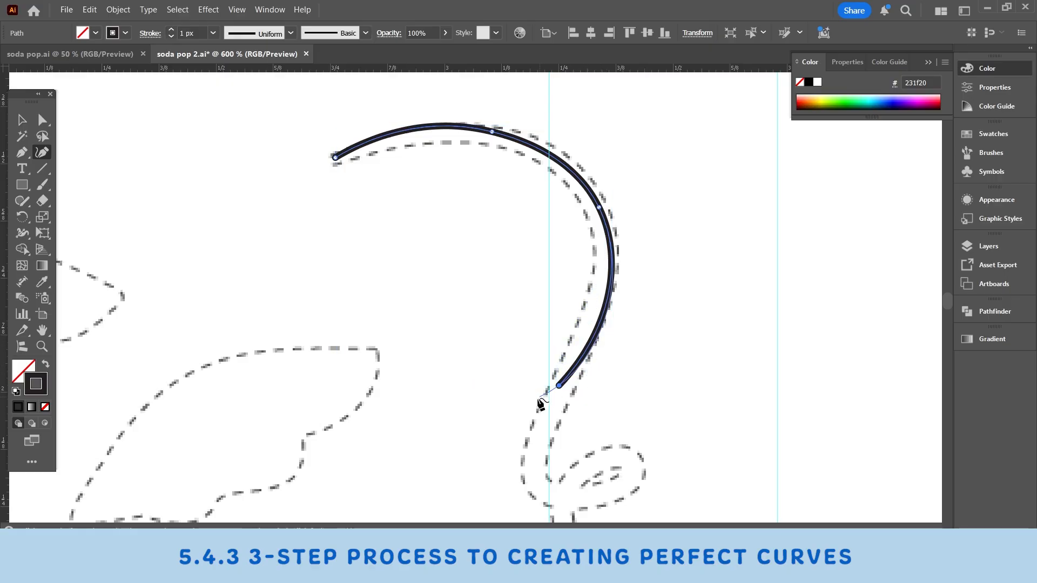
key(ctrl)
click(558, 385)
key(Delete)
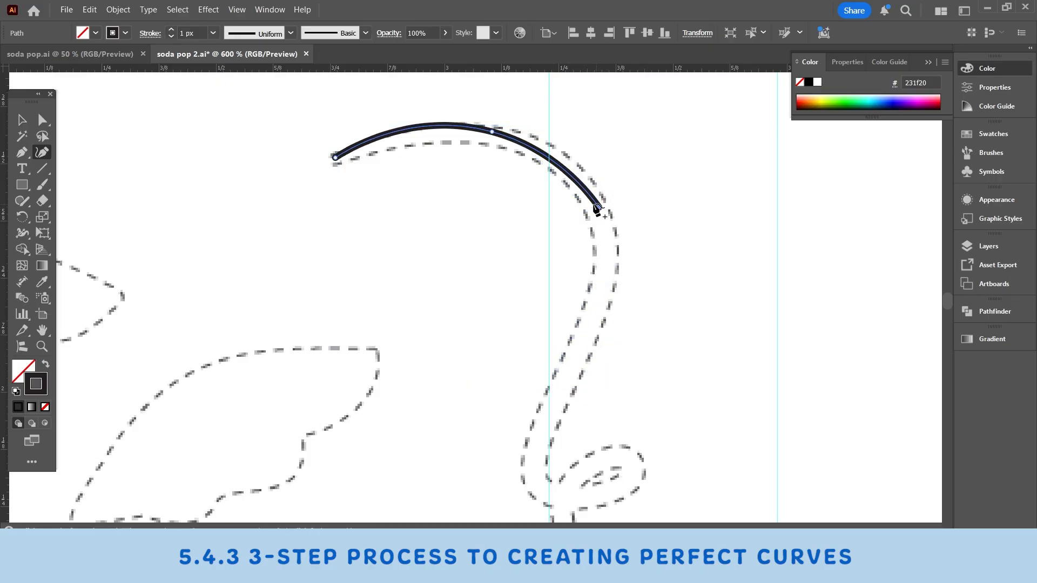
click(597, 311)
Step: Continue the second stem down through the tight bend and around its first small loop
scroll(597, 311, down, 5)
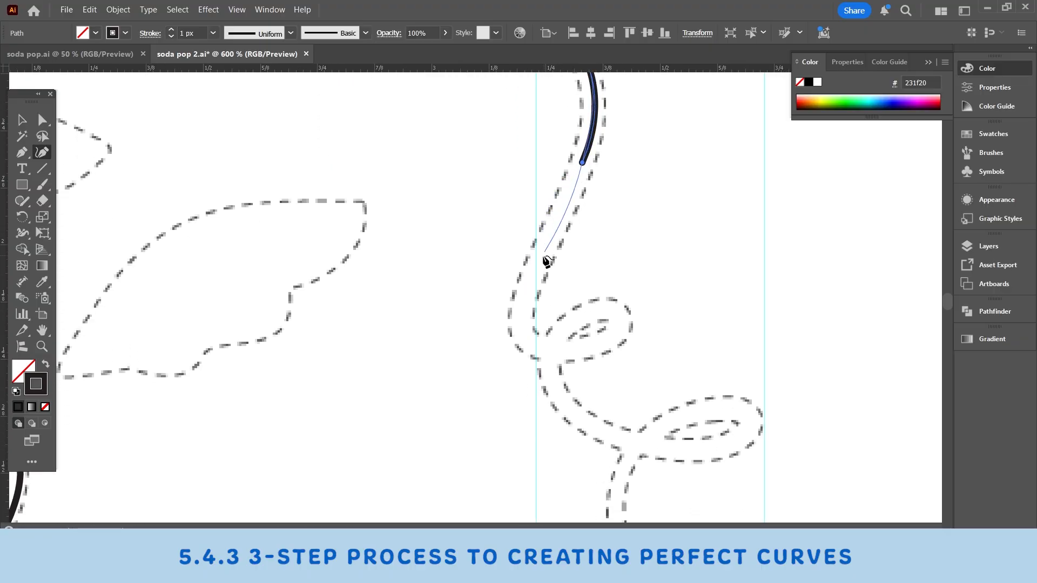
click(527, 281)
click(519, 326)
click(558, 356)
click(625, 322)
click(603, 306)
click(554, 338)
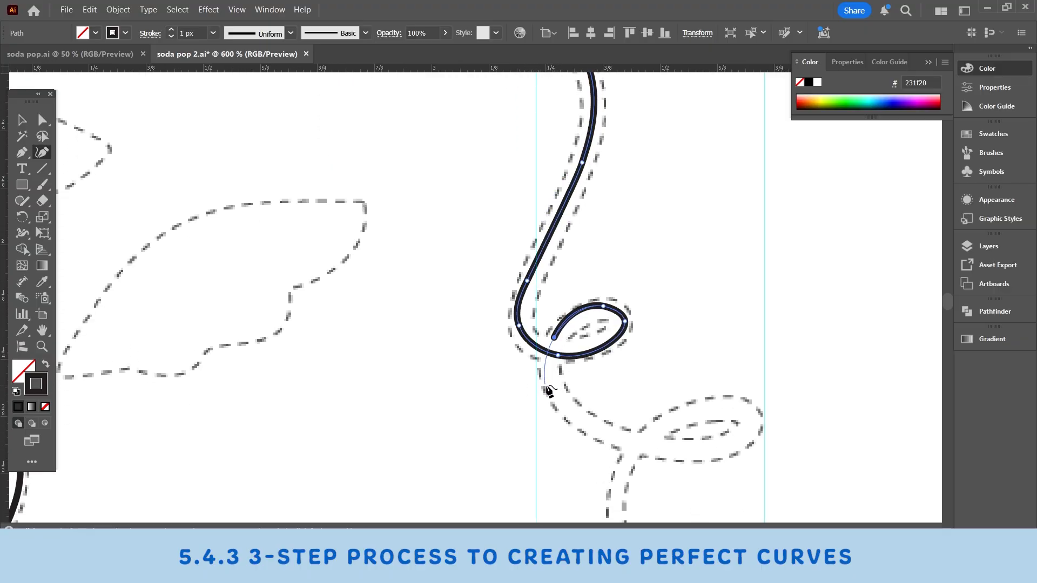
Step: Trace the connecting curve and the second, wider loop of the second stem
click(553, 390)
drag(610, 422, 561, 179)
click(632, 369)
click(693, 353)
click(686, 328)
click(599, 350)
Step: Trace the second stem's lower hook to its rounded tip, finish the path and select it
click(525, 244)
click(546, 334)
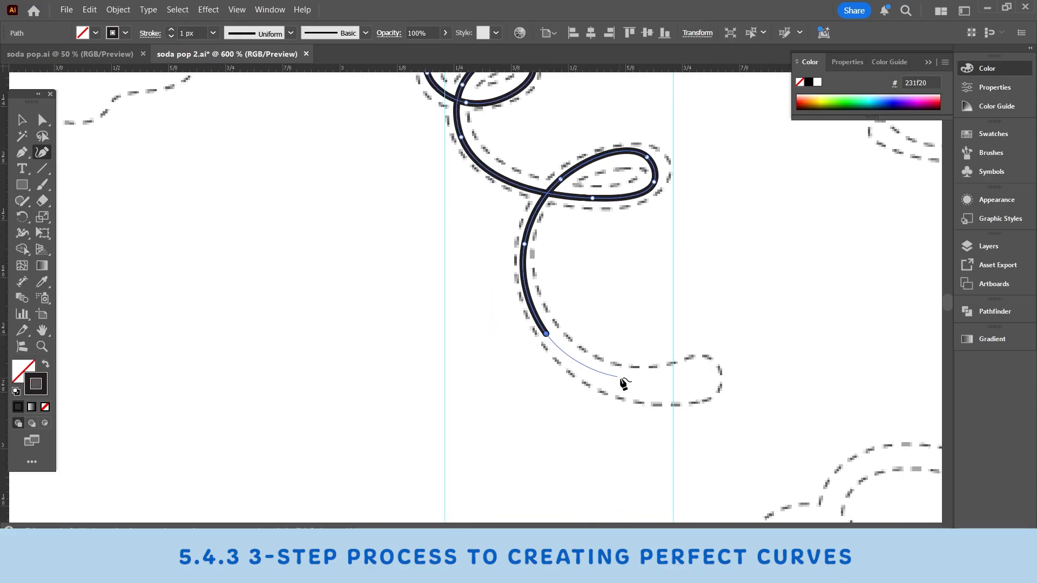
click(650, 386)
scroll(705, 382, up, 1)
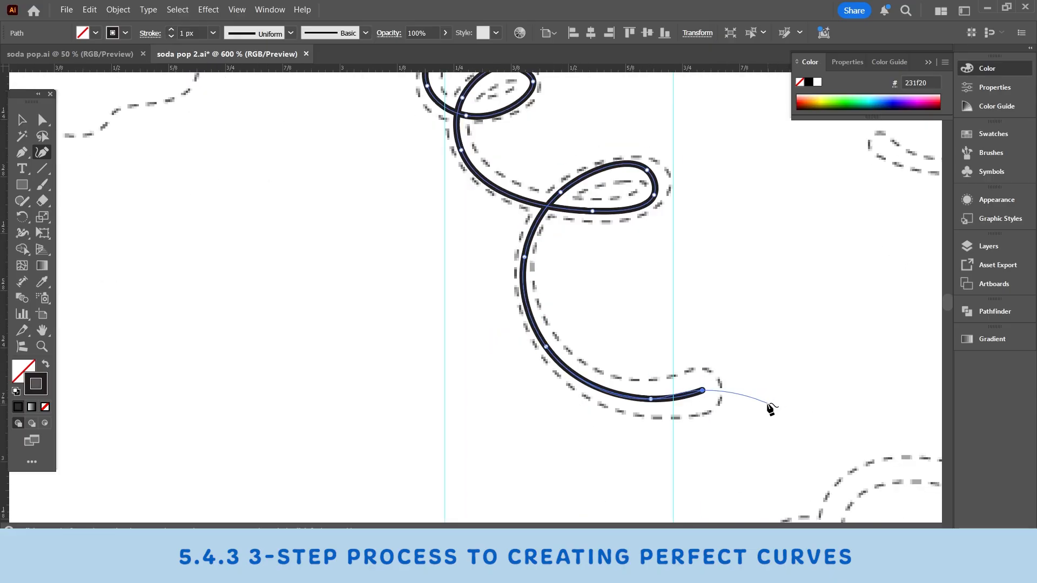
scroll(768, 407, up, 4)
click(22, 120)
click(643, 261)
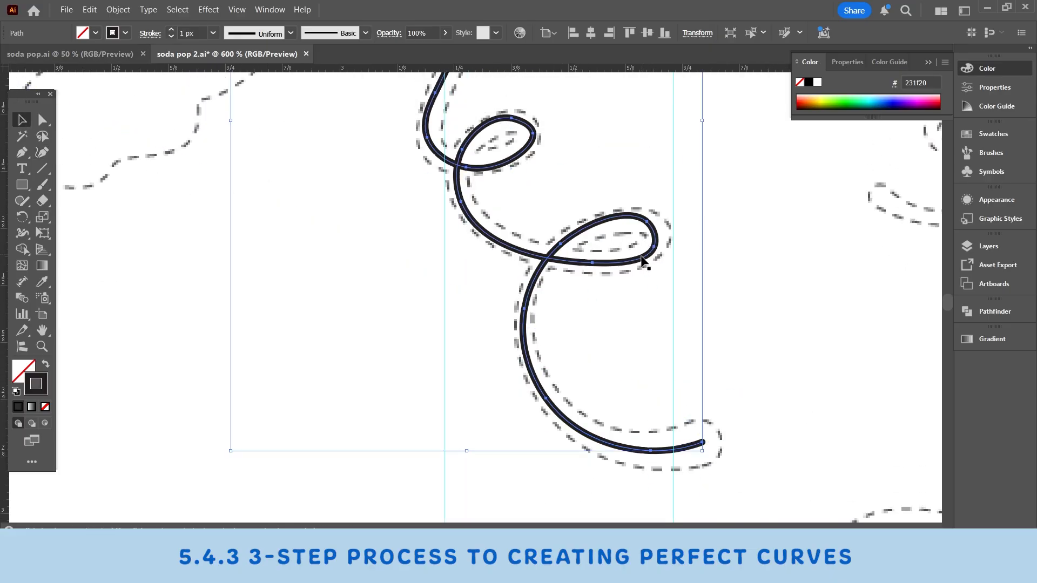
Step: Adjust the anchors on the second stem's upper arc to centre the line within the dashed outline
scroll(540, 254, up, 8)
scroll(456, 257, up, 13)
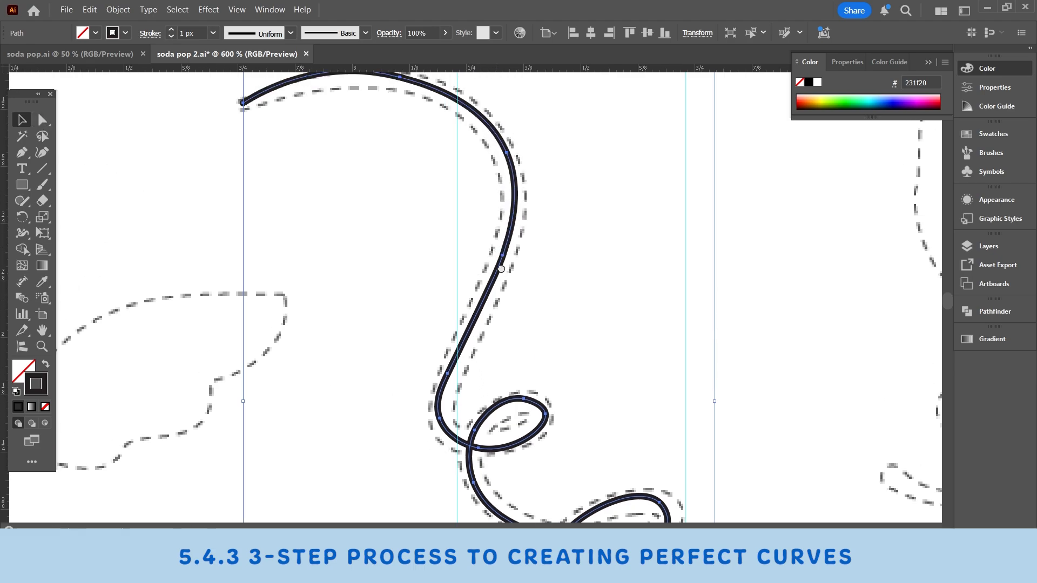
scroll(501, 268, up, 11)
scroll(501, 268, left, 3)
click(42, 124)
ctrl+click(482, 266)
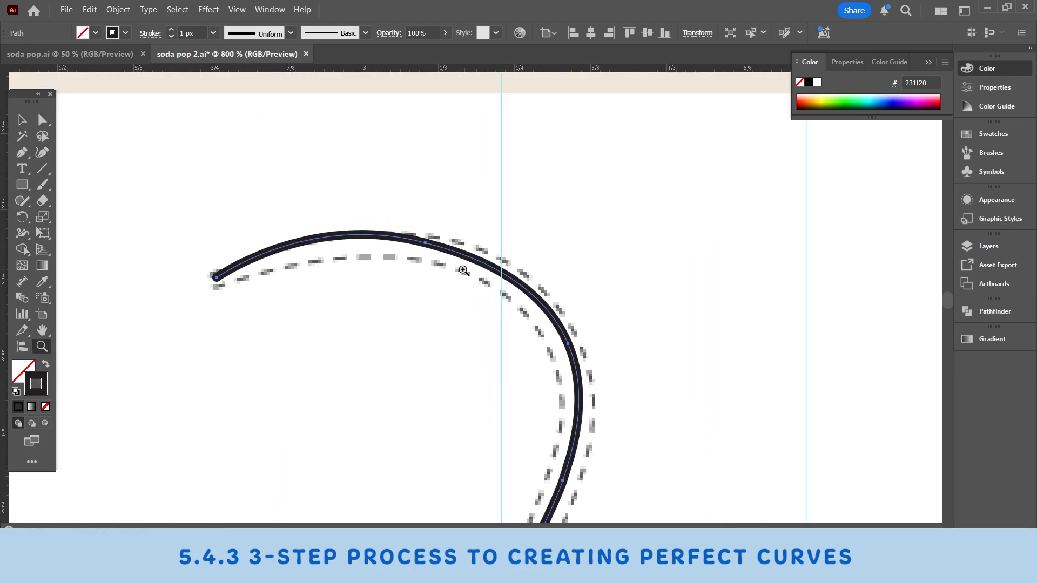
ctrl+click(459, 270)
click(435, 249)
drag(435, 250, 472, 270)
scroll(464, 259, down, 4)
click(632, 354)
Step: Reposition the anchors at the second stem's bend just before its first loop
scroll(632, 216, down, 20)
scroll(631, 188, down, 12)
scroll(632, 188, left, 2)
drag(519, 324, 523, 340)
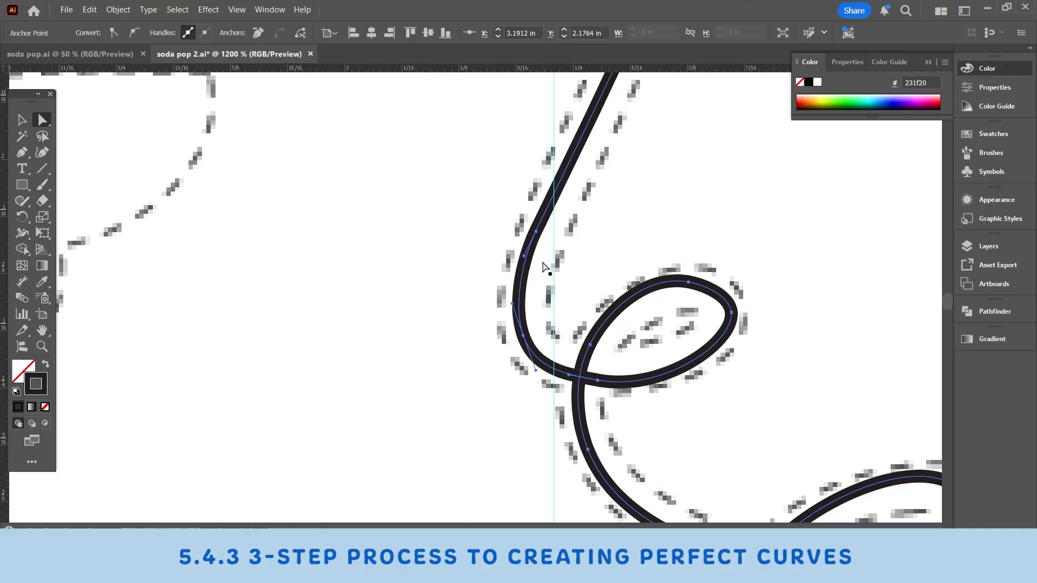
drag(535, 235, 539, 235)
Step: Adjust the anchors and handles around the second stem's first loop to match the template
scroll(572, 240, down, 3)
scroll(572, 240, right, 3)
drag(641, 246, 640, 254)
drag(549, 339, 550, 344)
drag(616, 357, 614, 345)
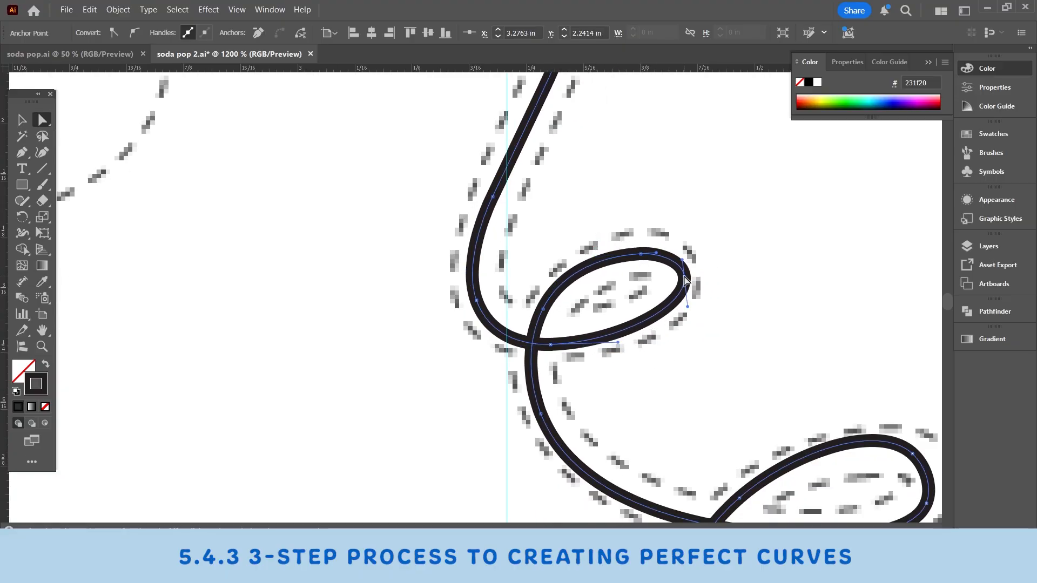
drag(685, 277, 680, 273)
drag(543, 309, 547, 312)
Step: Shift the anchors on the curve between the second stem's loops and on the wider loop's underside
scroll(547, 312, down, 12)
scroll(547, 312, right, 4)
drag(493, 245, 502, 245)
drag(756, 367, 616, 365)
drag(617, 364, 616, 370)
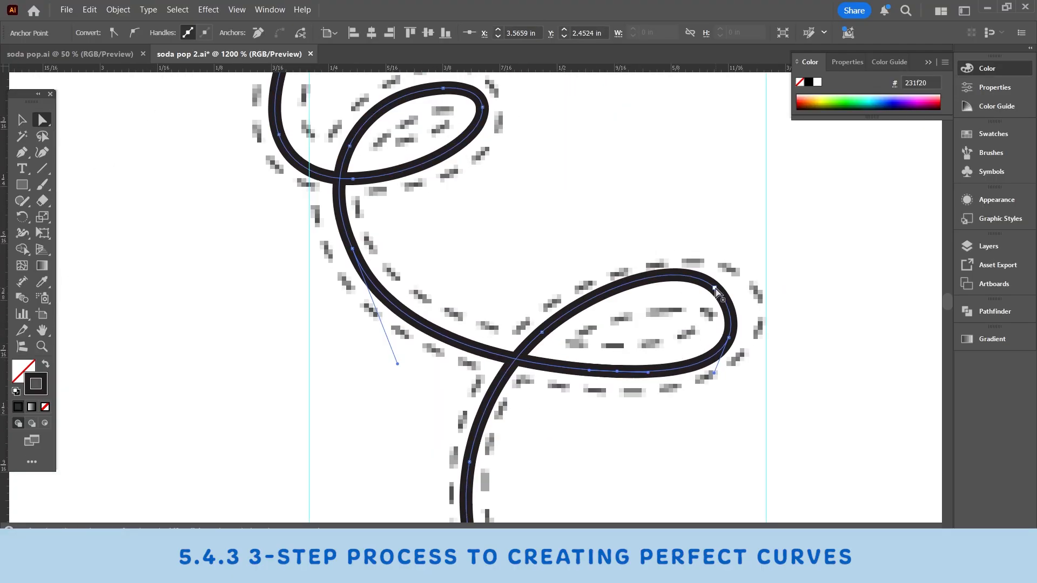
Step: Reshape the outer end of the second stem's wider loop by repositioning its anchors and handles
drag(713, 286, 736, 299)
drag(727, 336, 707, 350)
drag(719, 322, 723, 343)
drag(615, 370, 703, 328)
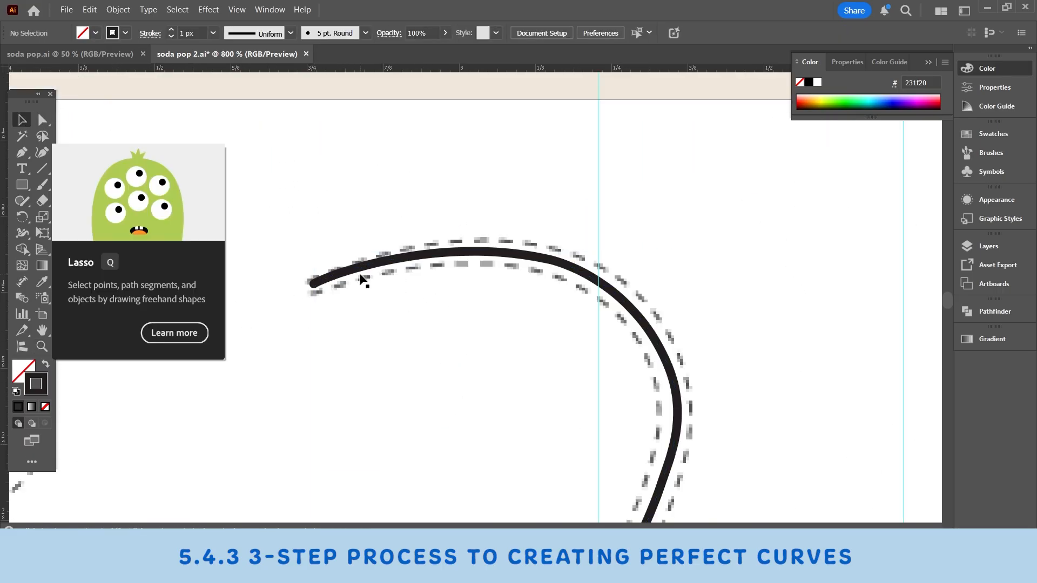
Step: Smooth the whole second stem path with the Smooth command, setting the amount to 9%
click(360, 275)
drag(230, 290, 251, 204)
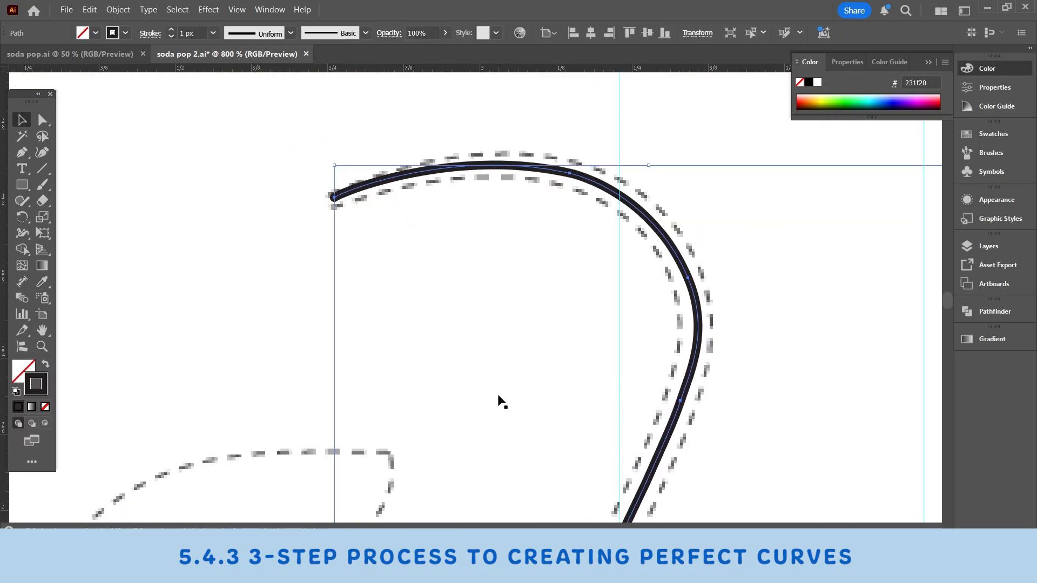
drag(573, 387, 550, 357)
drag(637, 405, 527, 99)
right_click(568, 316)
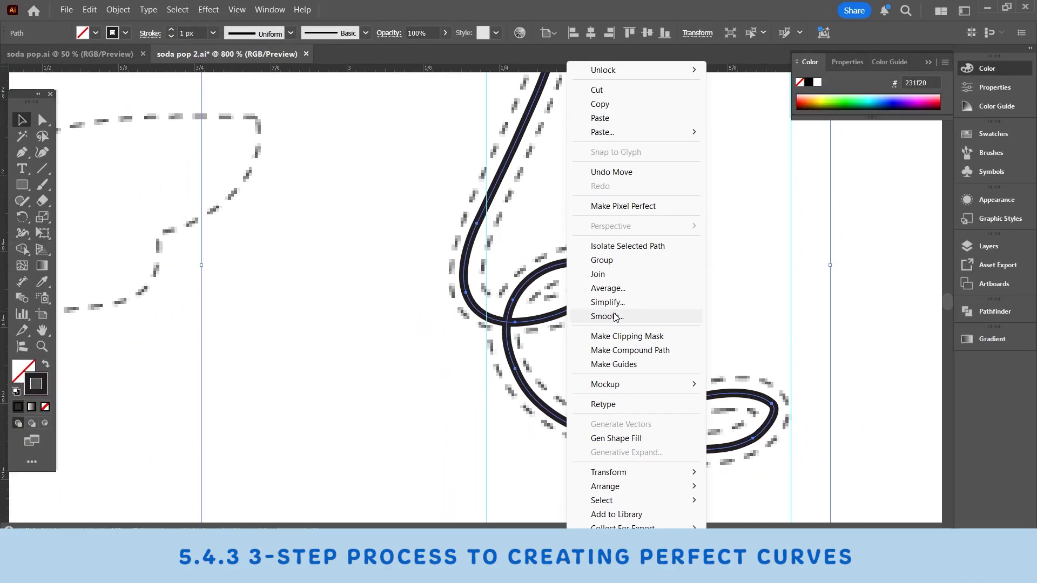
click(606, 316)
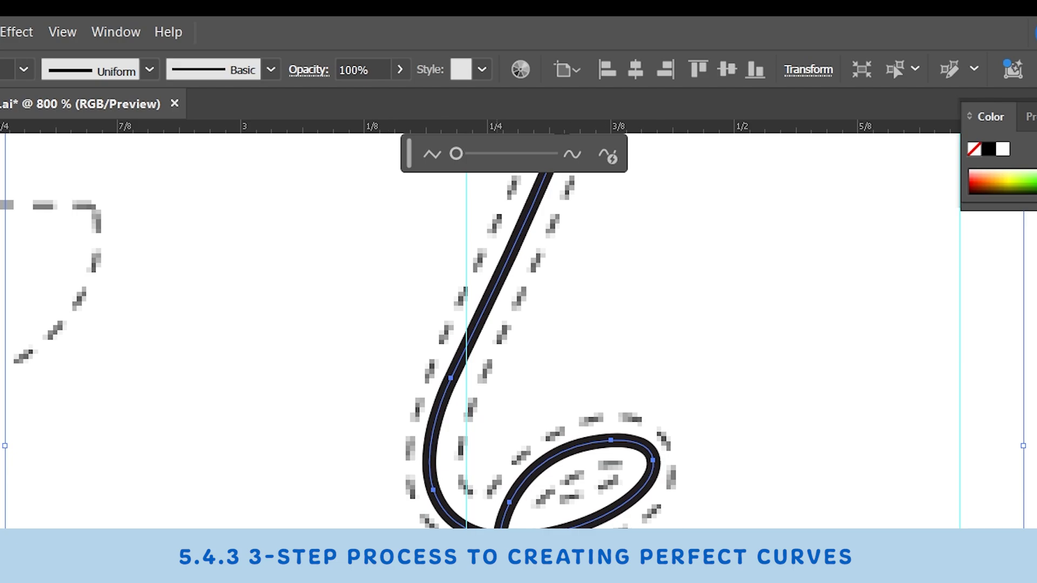
click(486, 155)
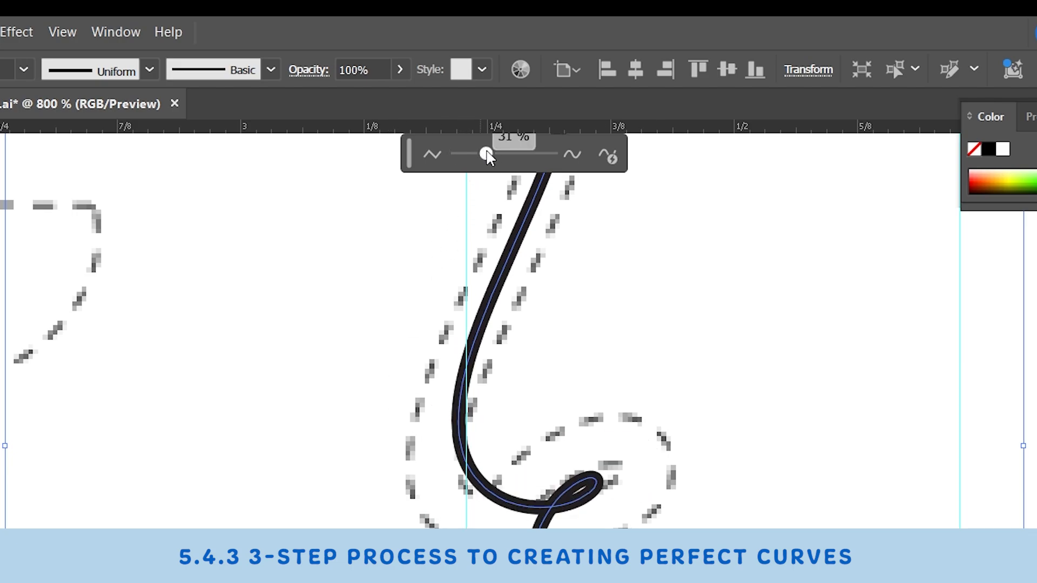
mouse_move(487, 98)
mouse_down()
mouse_move(517, 97)
mouse_move(481, 107)
mouse_up()
drag(480, 167, 484, 84)
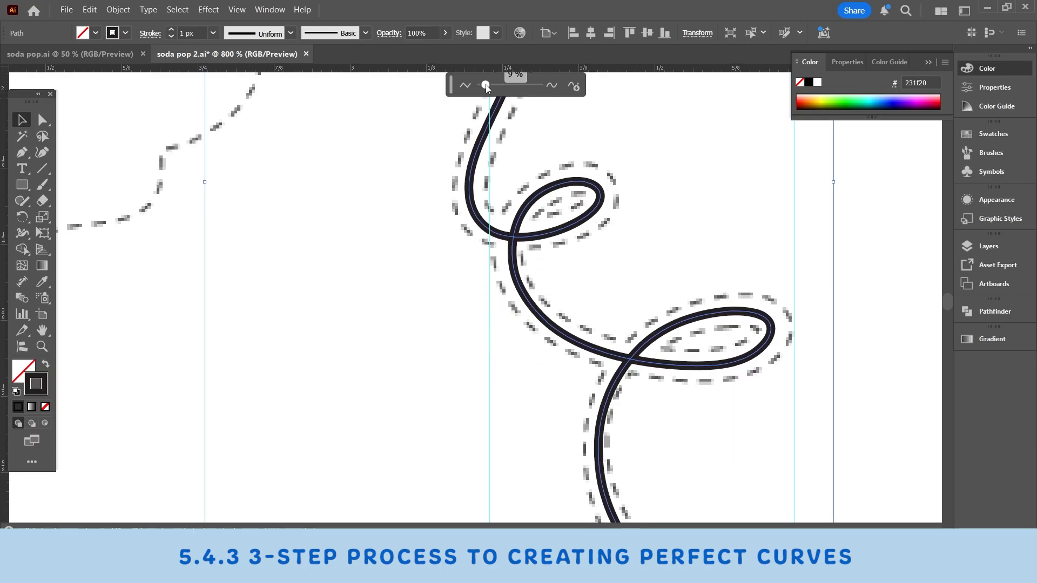
Step: Raise the anchor atop the second stem's wider loop slightly and adjust its handle to follow the template
scroll(681, 318, up, 1)
scroll(679, 281, up, 3)
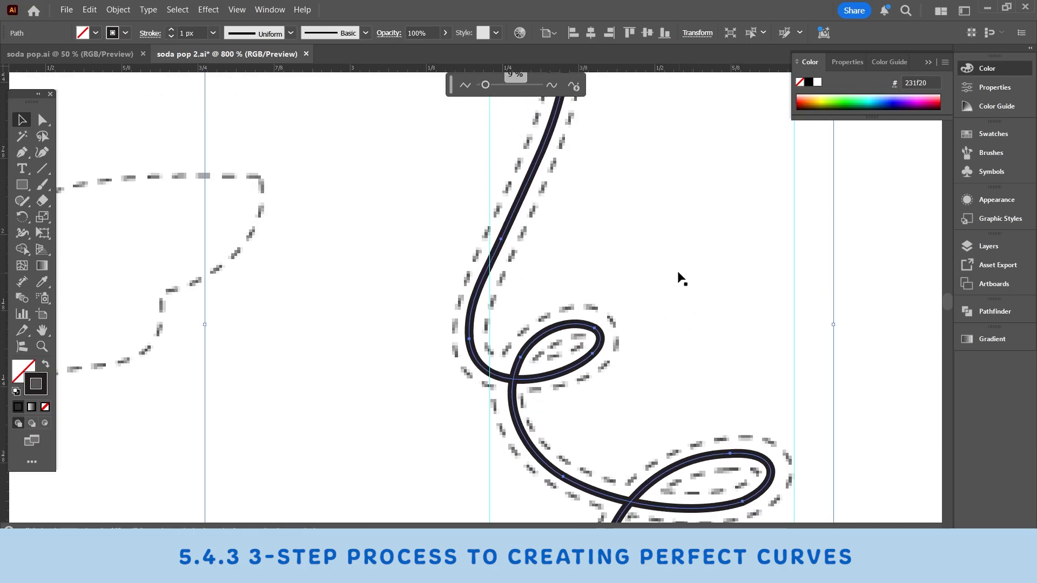
key(ctrl+minus)
key(ctrl+minus)
key(ctrl+minus)
click(42, 346)
click(619, 307)
click(537, 349)
click(193, 275)
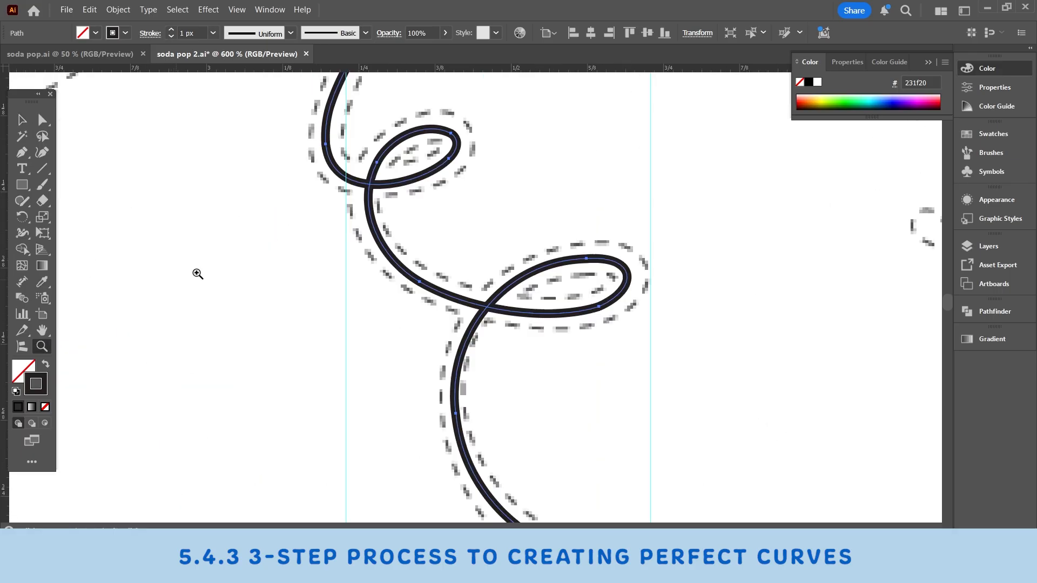
click(470, 276)
click(679, 274)
click(330, 301)
click(593, 315)
click(42, 120)
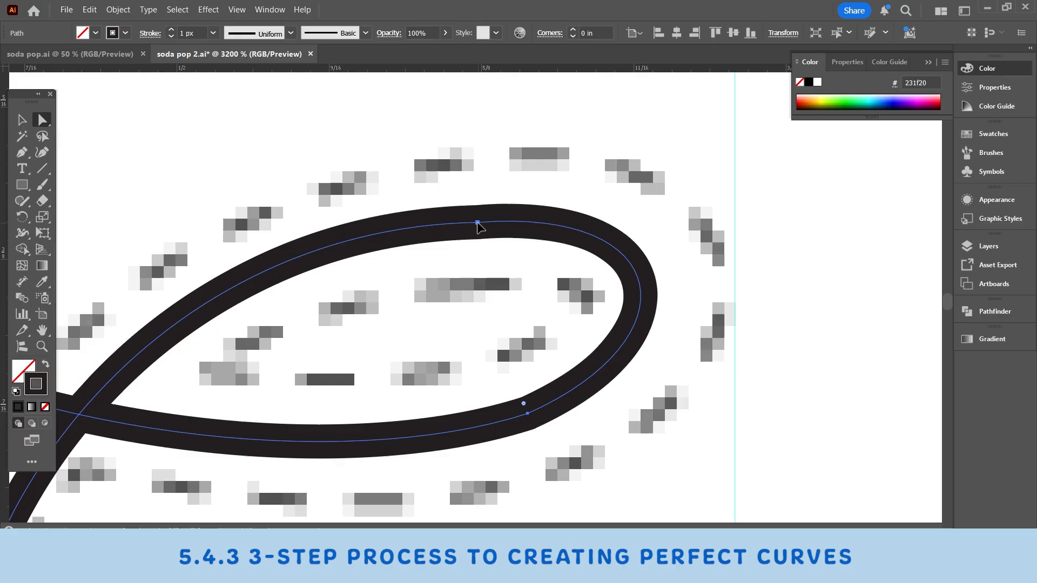
drag(477, 223, 477, 217)
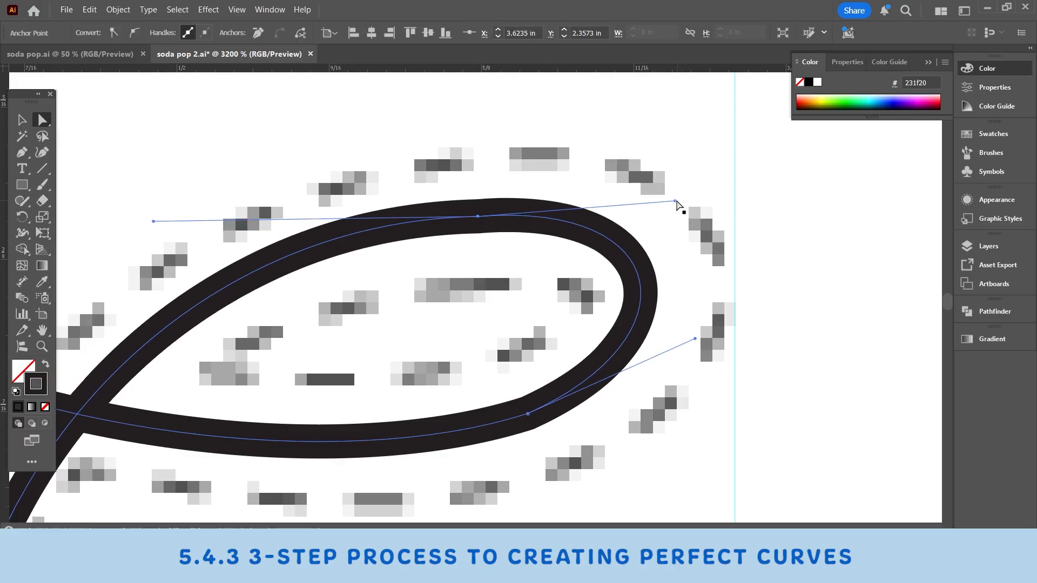
drag(676, 202, 676, 210)
drag(528, 414, 686, 184)
Step: Adjust the upper handle of the anchor on the second stem's curve below the wider loop
drag(292, 413, 569, 41)
click(382, 228)
drag(434, 146, 499, 324)
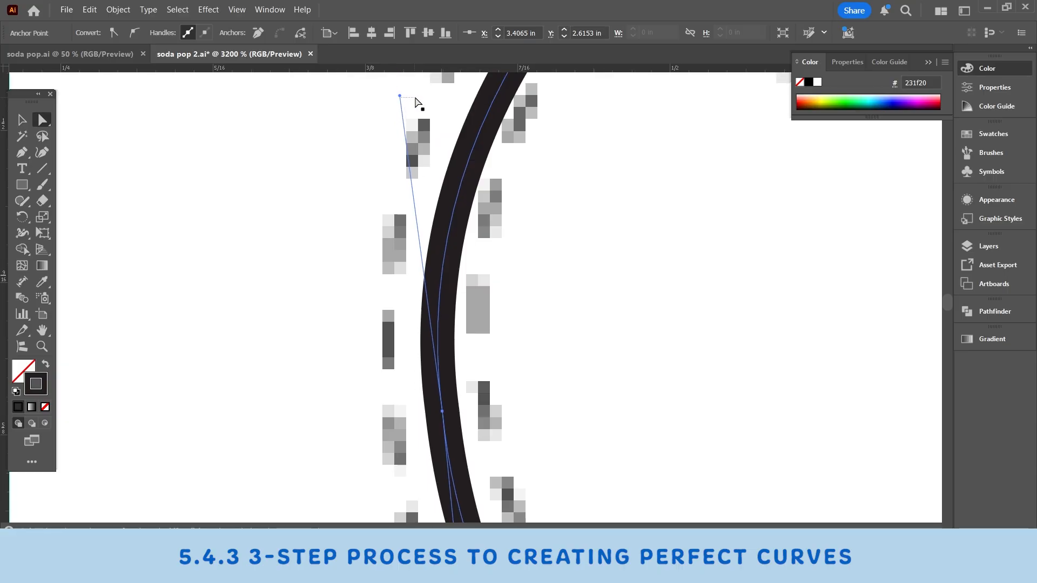
click(441, 411)
drag(415, 98, 434, 97)
drag(488, 475, 436, 225)
drag(864, 459, 259, 135)
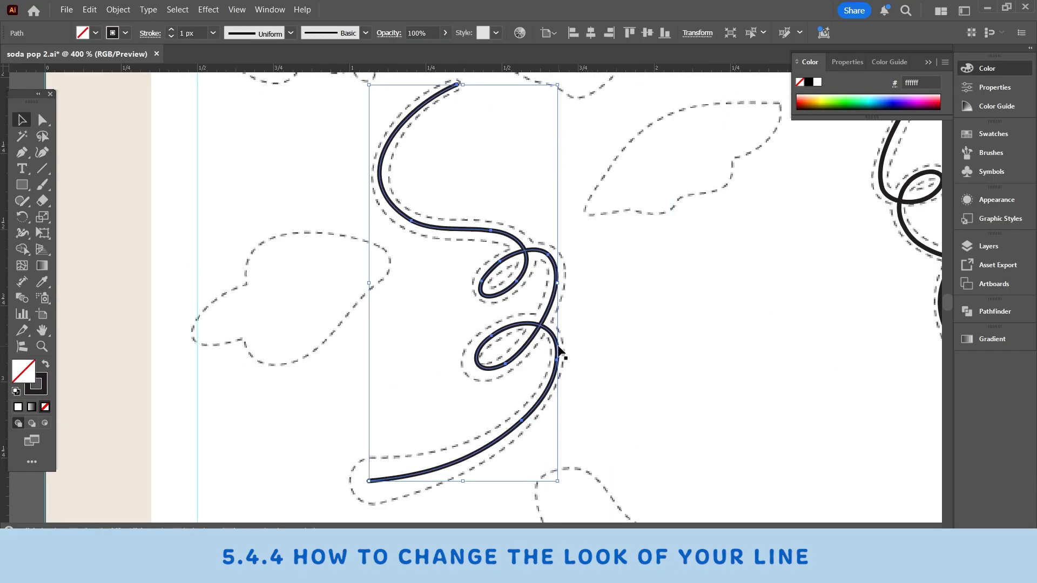
drag(559, 353, 475, 317)
Step: Set the first stem's stroke weight to 3 px
click(171, 29)
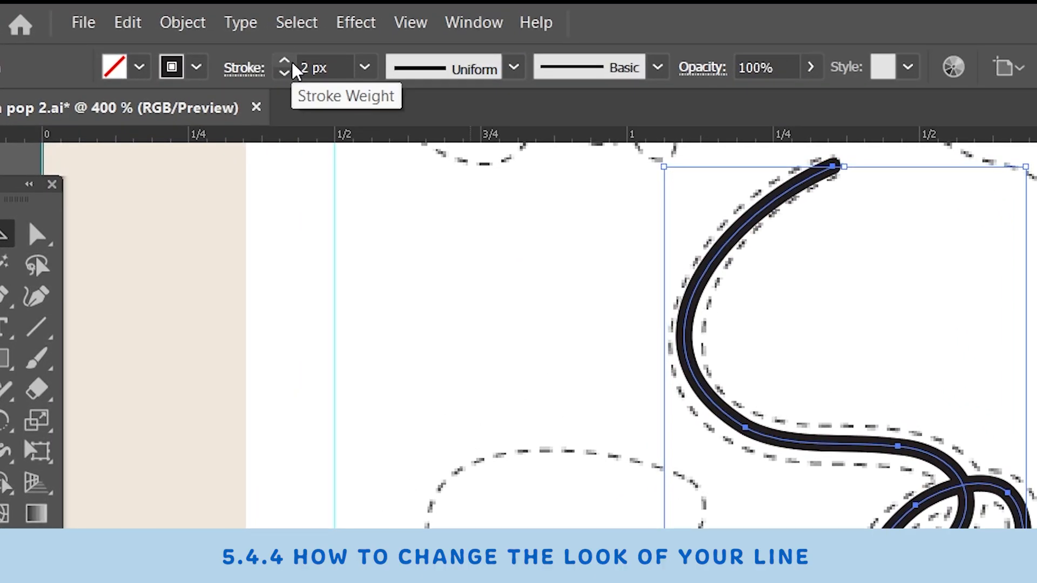
click(287, 62)
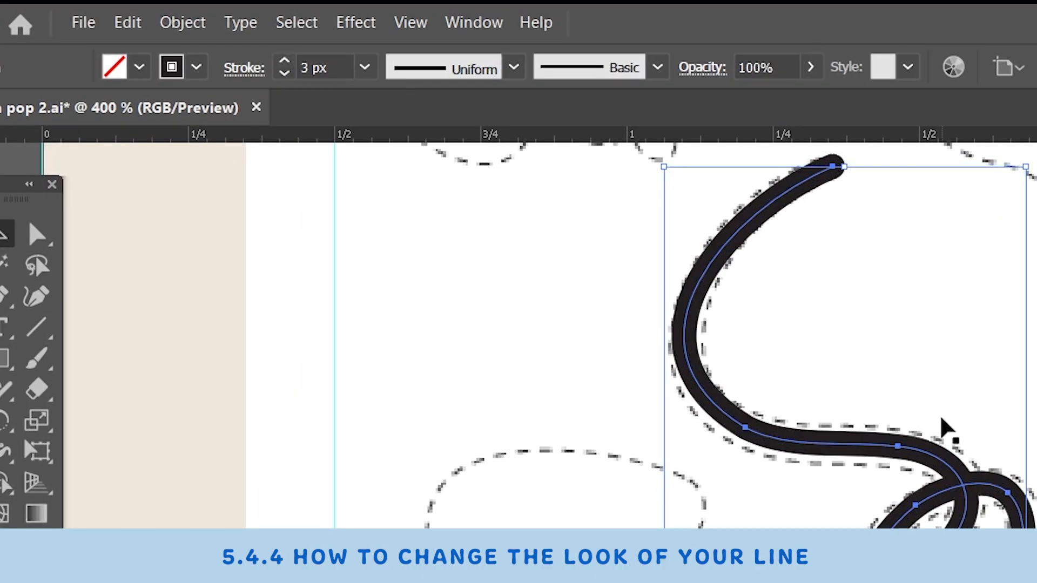
Step: Move the thickened first stem aside to reveal its template outline, and undo the move
drag(1017, 514, 821, 283)
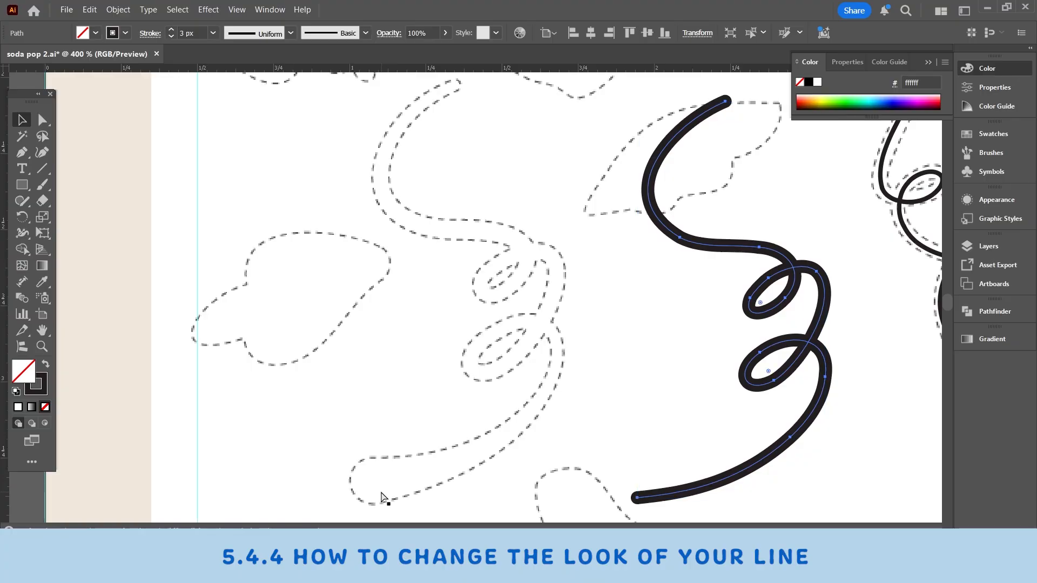
key(ctrl+z)
scroll(378, 432, down, 2)
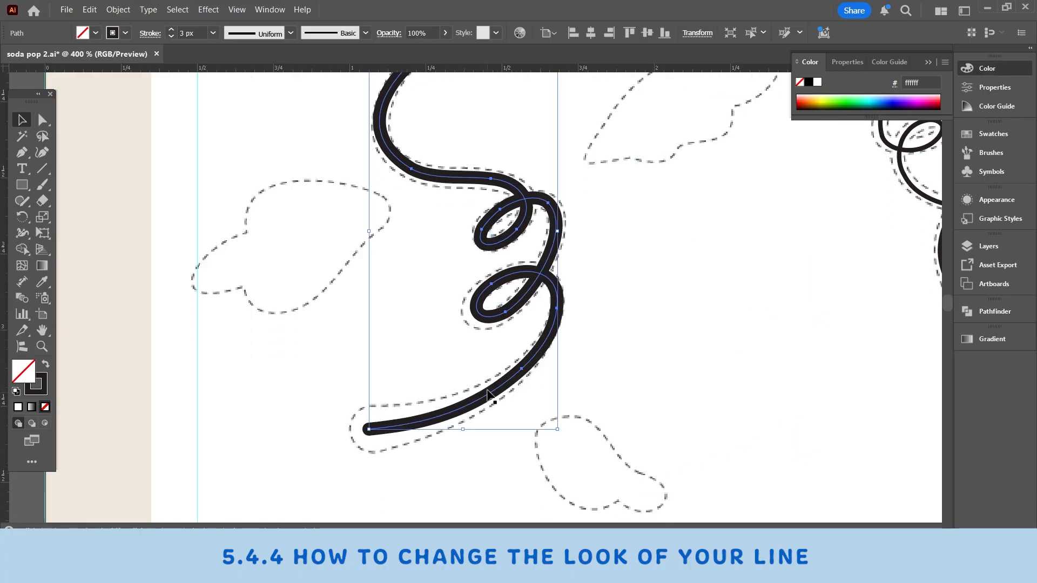
scroll(488, 396, up, 1)
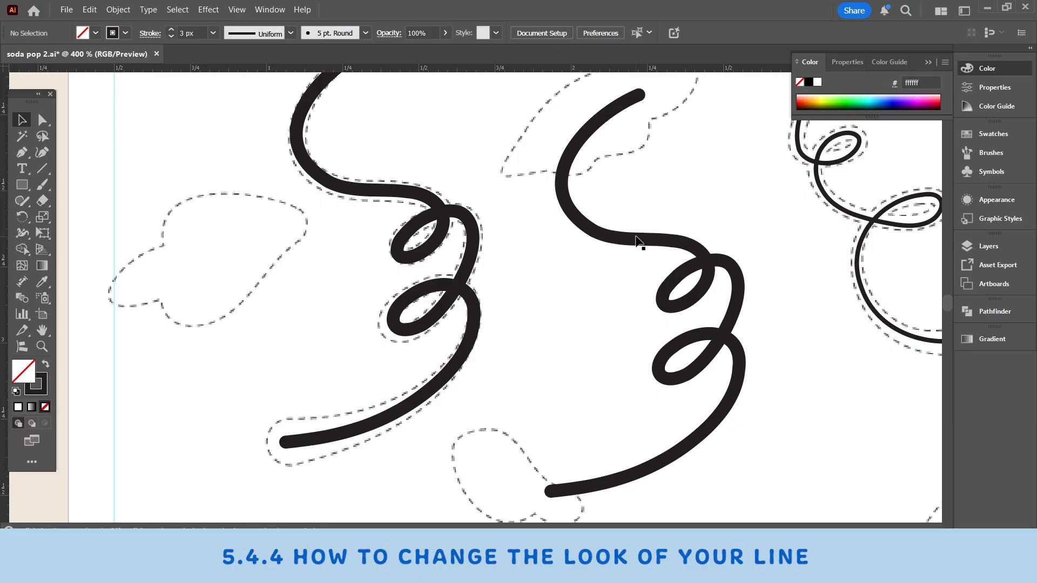
Step: Try the elliptical, double-bulge and lopsided tapered variable width profiles on the duplicate of the first stem
click(619, 248)
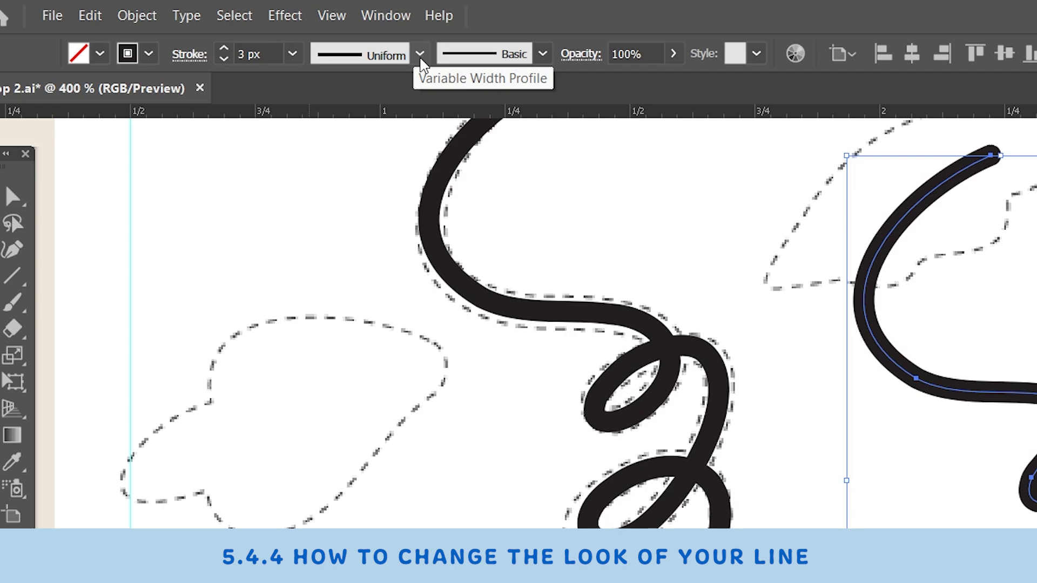
click(420, 54)
click(351, 139)
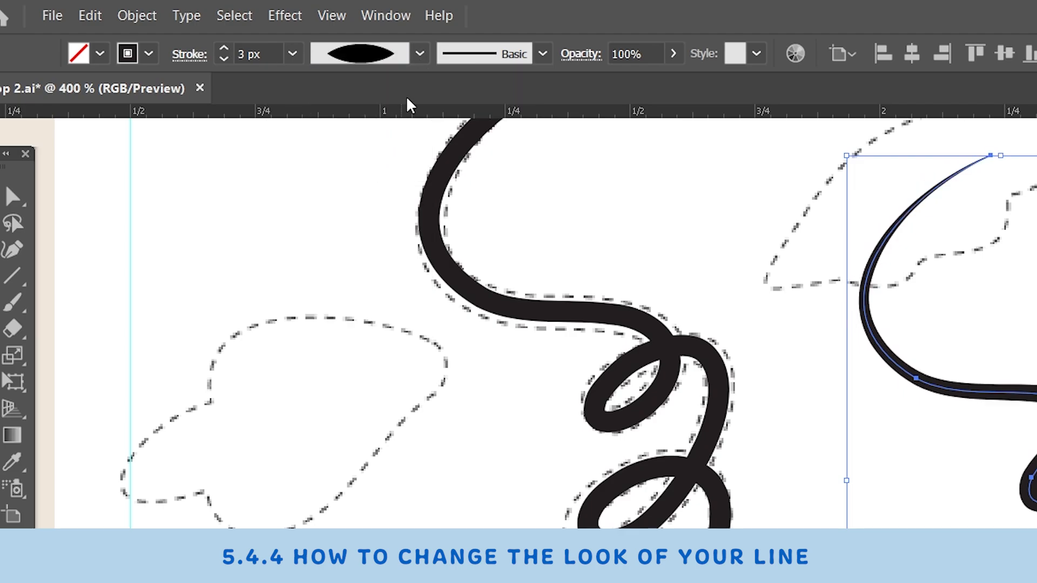
click(420, 54)
click(281, 95)
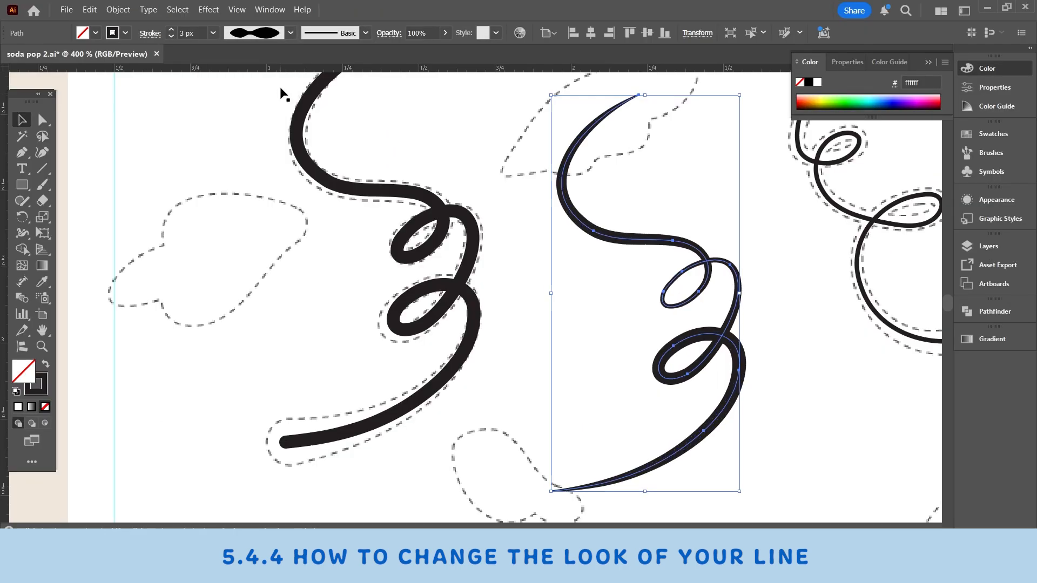
click(293, 33)
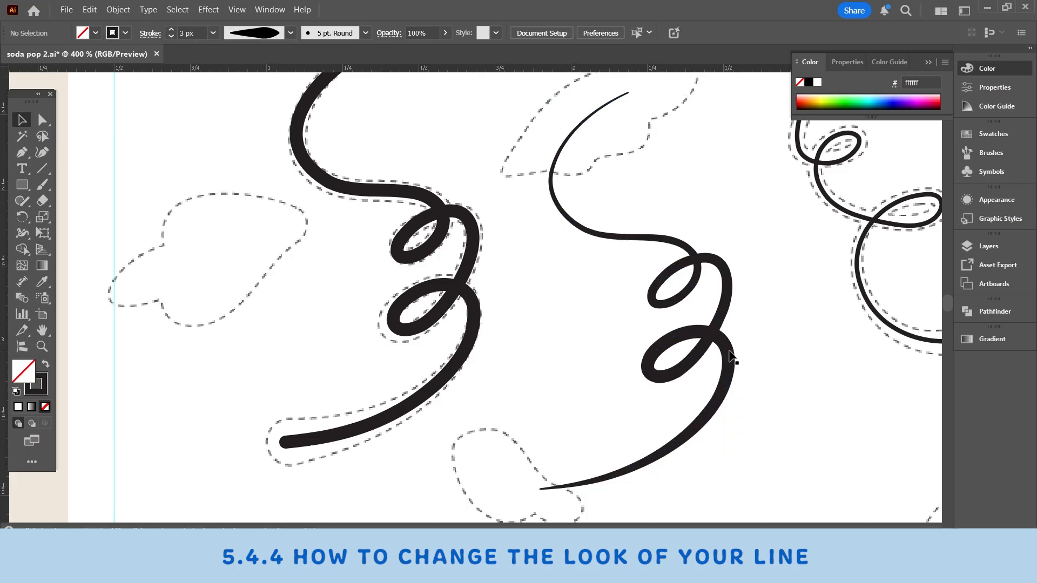
Step: Try the rough charcoal-style brush definition on the duplicate stem
click(729, 357)
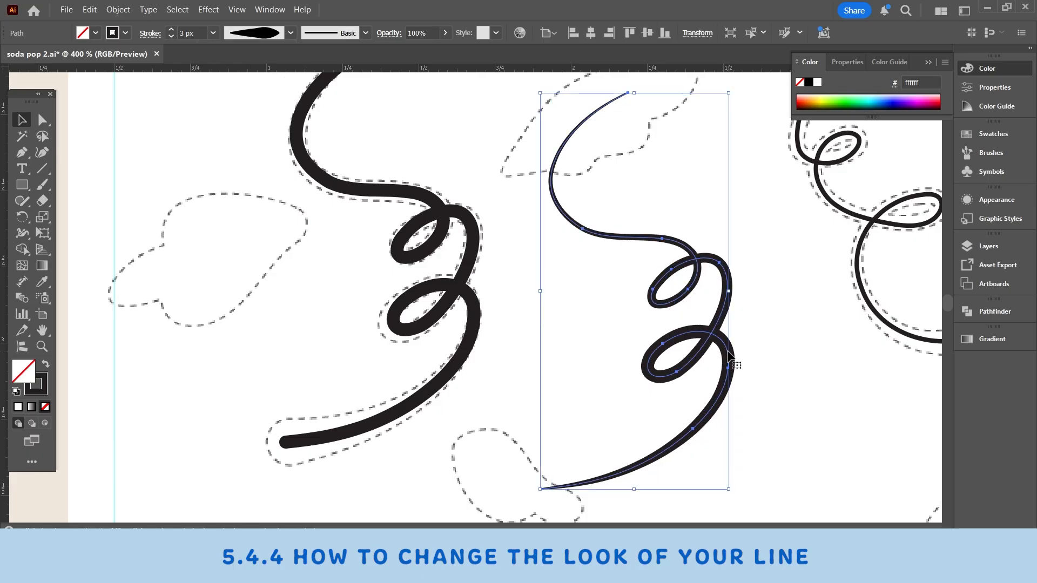
click(364, 35)
scroll(313, 102, down, 3)
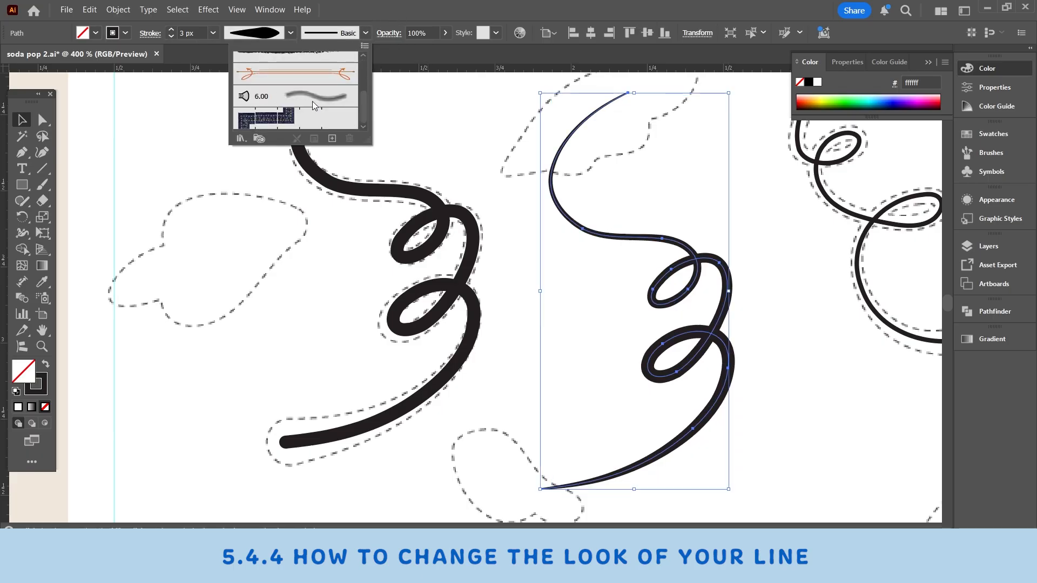
scroll(313, 104, up, 2)
click(303, 104)
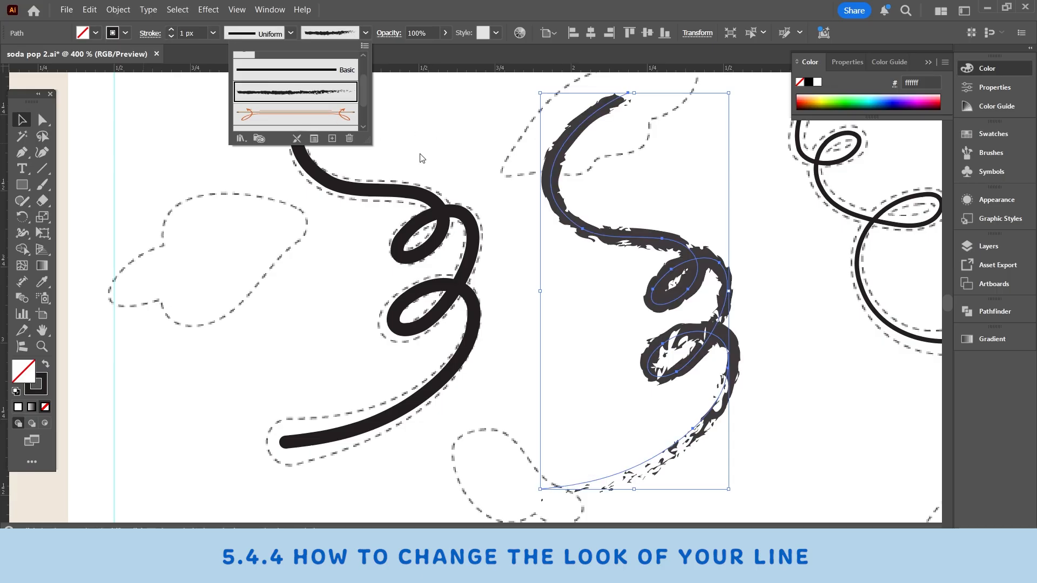
Step: Open the Bristle Brush Library and apply its 4.50 brush to the duplicate stem
click(365, 33)
scroll(316, 92, up, 1)
scroll(315, 91, down, 1)
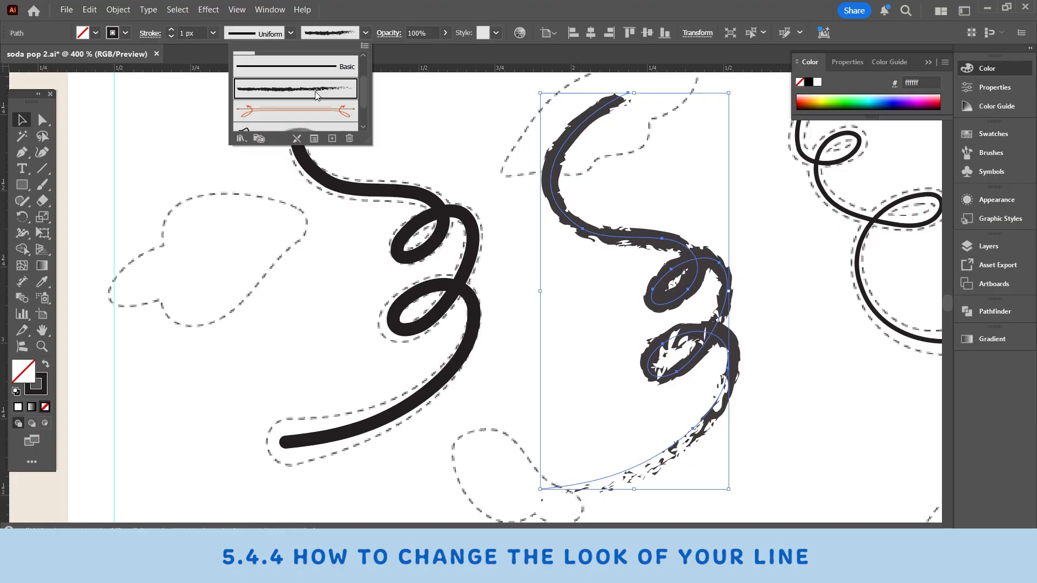
click(241, 139)
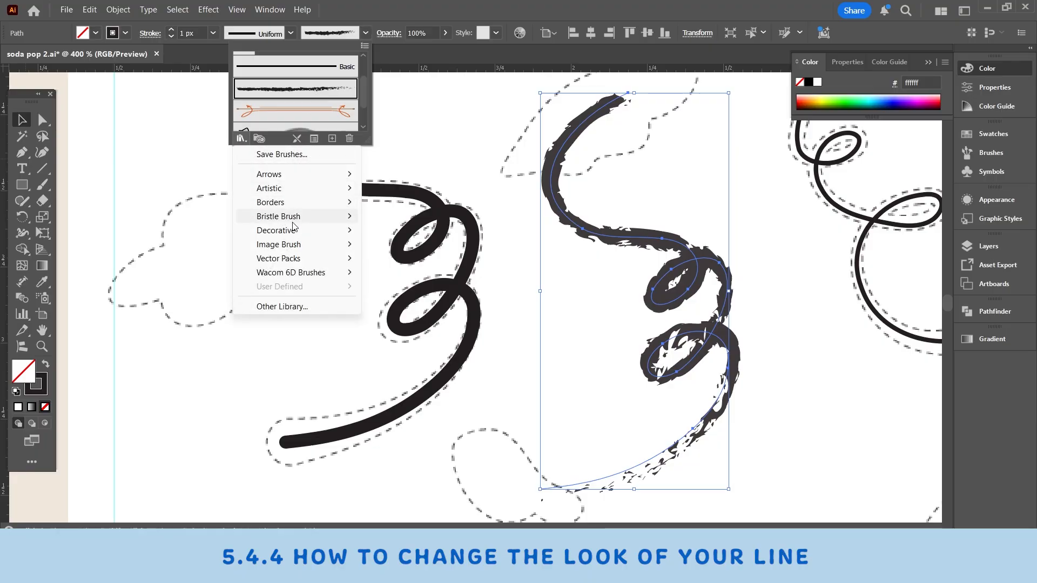
mouse_move(299, 216)
click(404, 216)
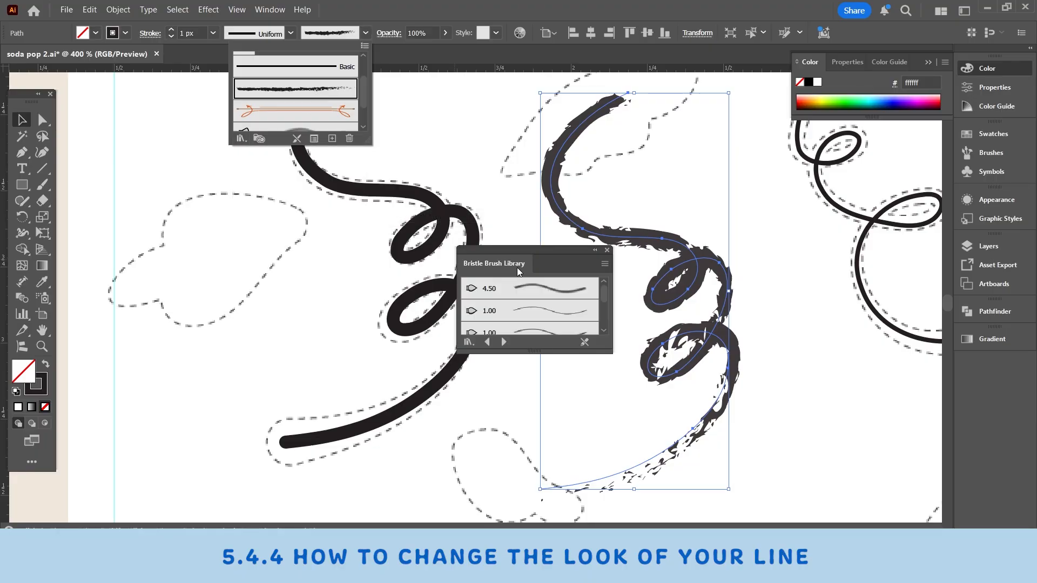
drag(541, 355, 538, 482)
click(551, 290)
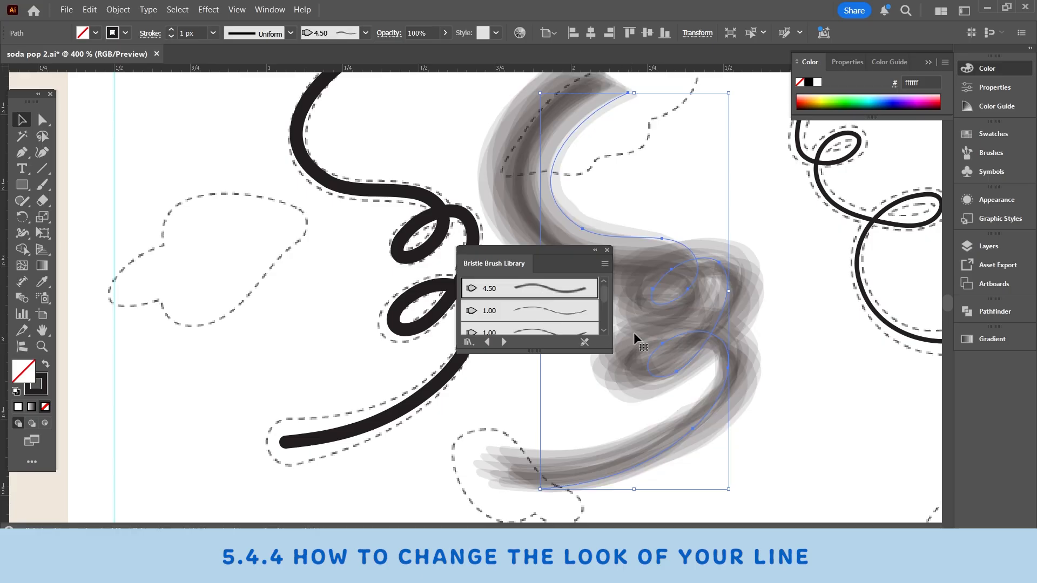
Step: Expand the Bristle Brush Library to show more brushes and apply the 3.00 brush to the duplicate stem
drag(563, 353, 562, 426)
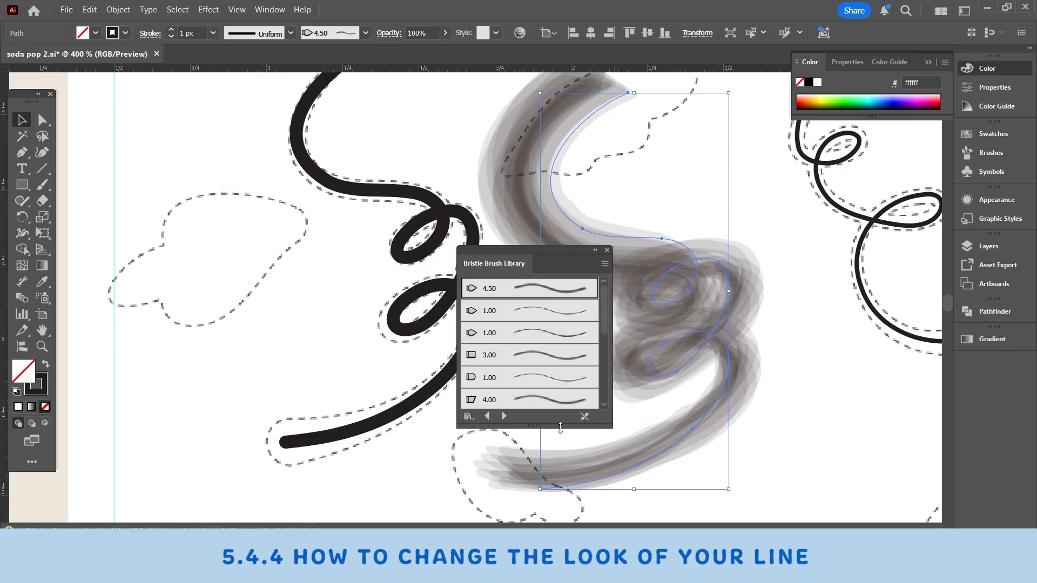
click(542, 356)
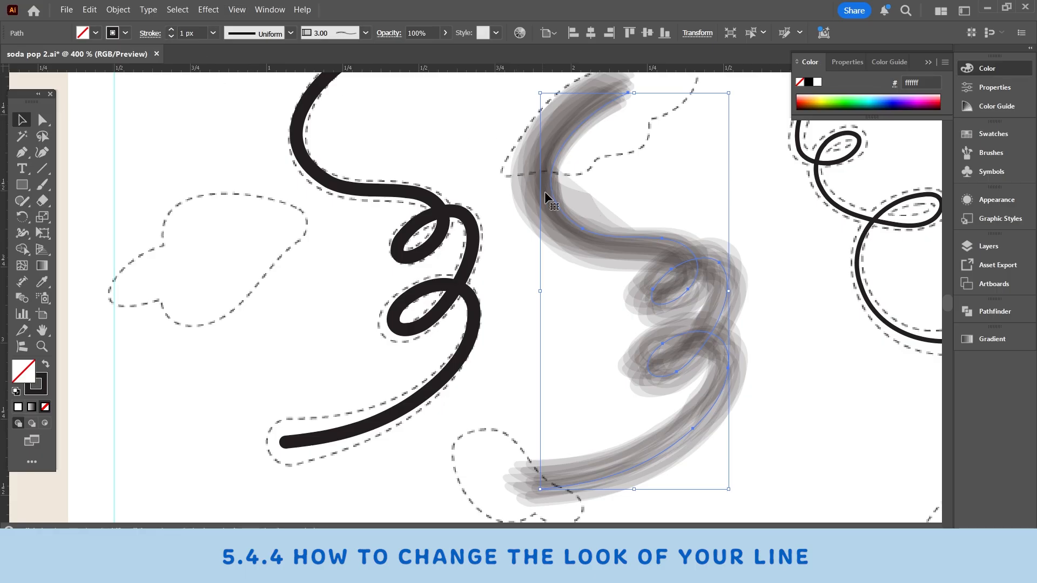
click(656, 223)
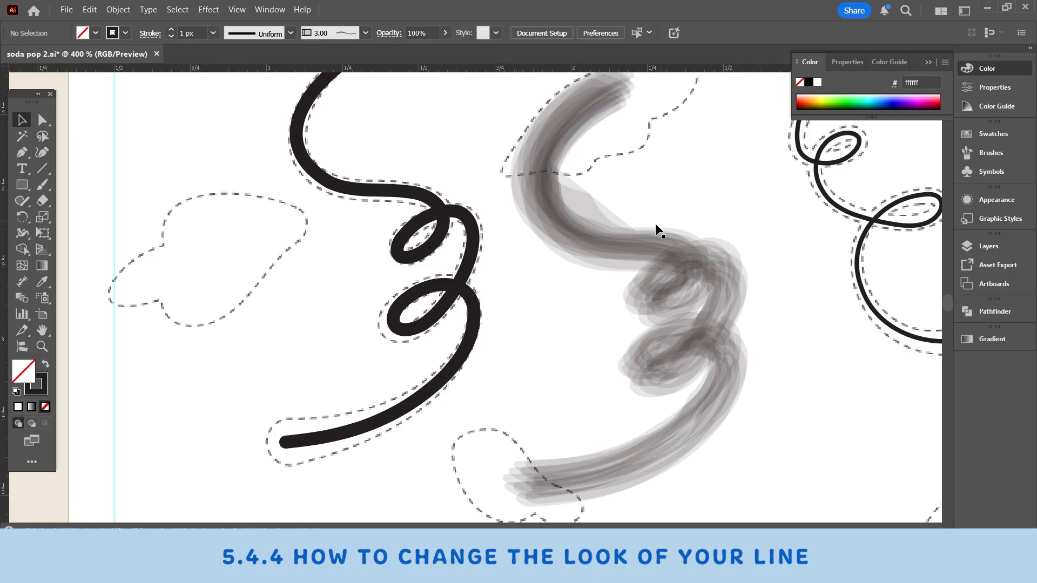
click(683, 263)
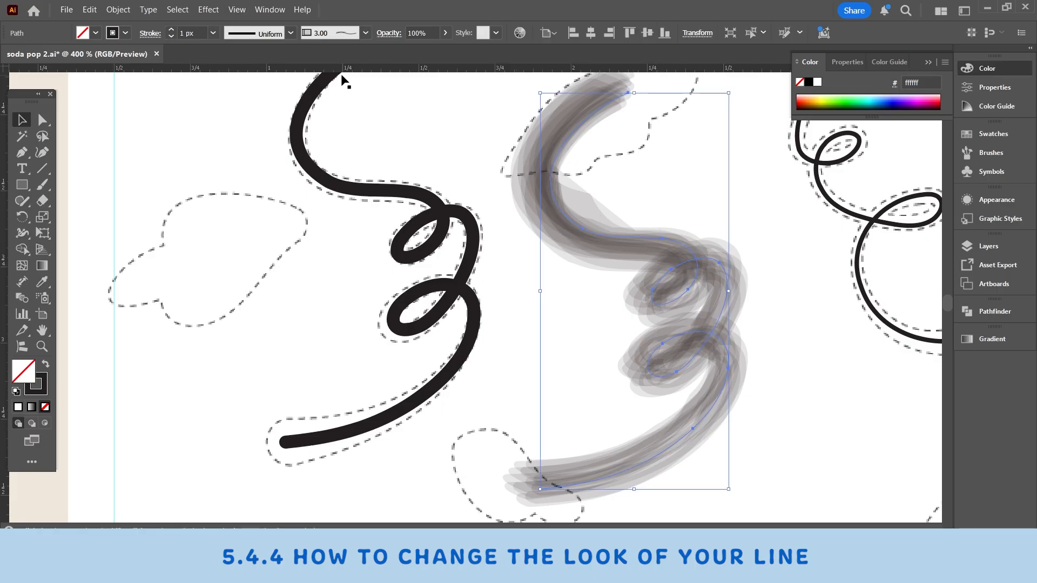
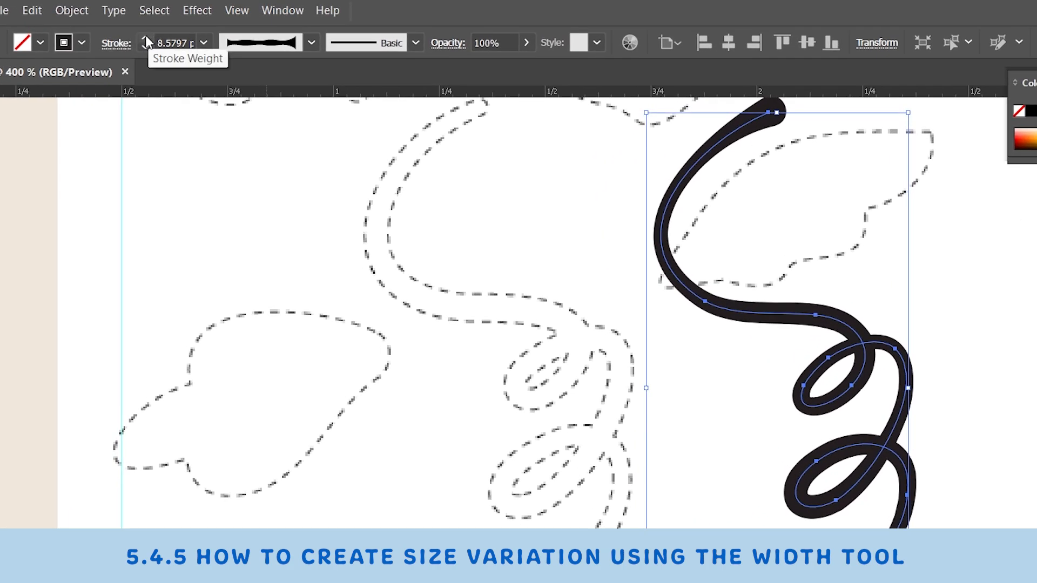
Step: Raise the duplicate stem's stroke weight to 12 px and place the stem over the first stem's dashed outline
click(145, 38)
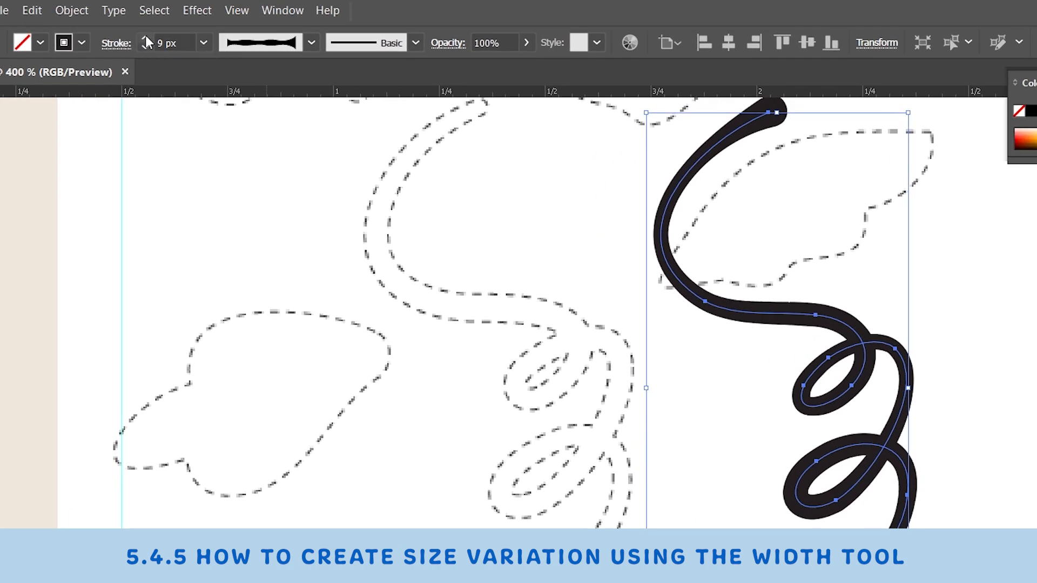
click(145, 38)
click(145, 38)
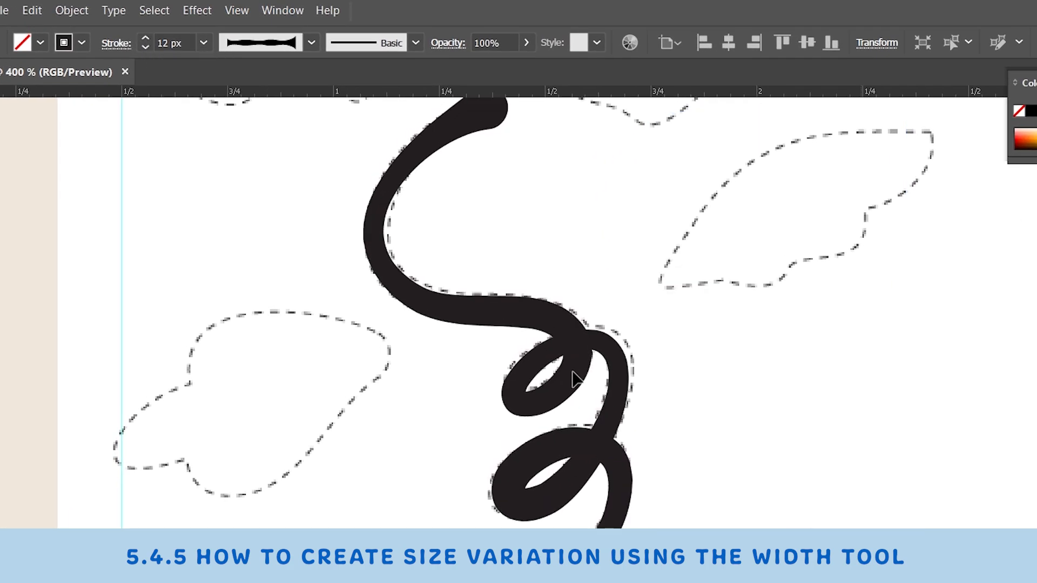
click(574, 372)
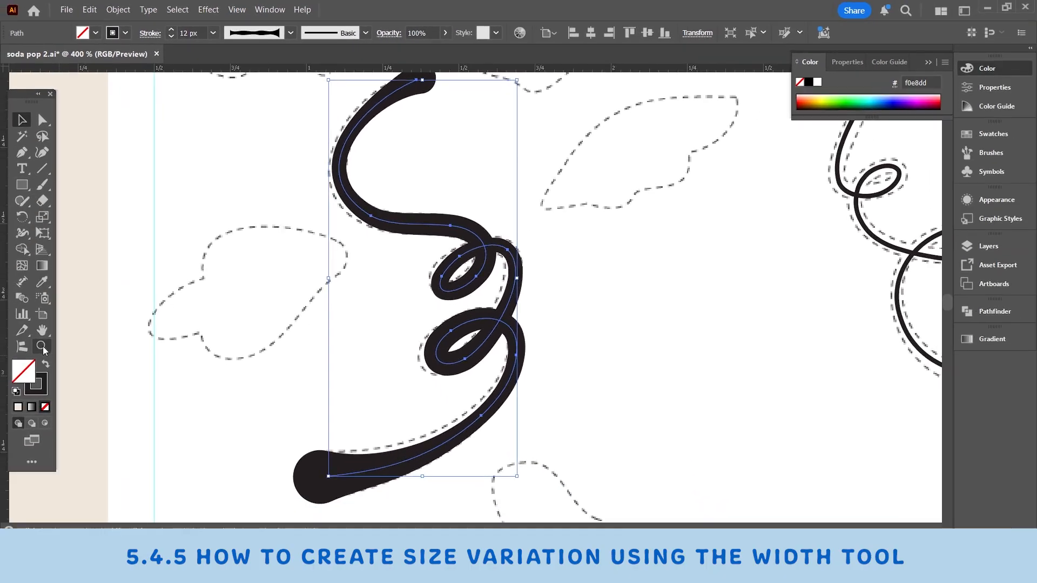
Step: Adjust the stroke width just before the stem's upper loop with the Width tool
click(42, 346)
click(501, 372)
click(638, 331)
click(22, 233)
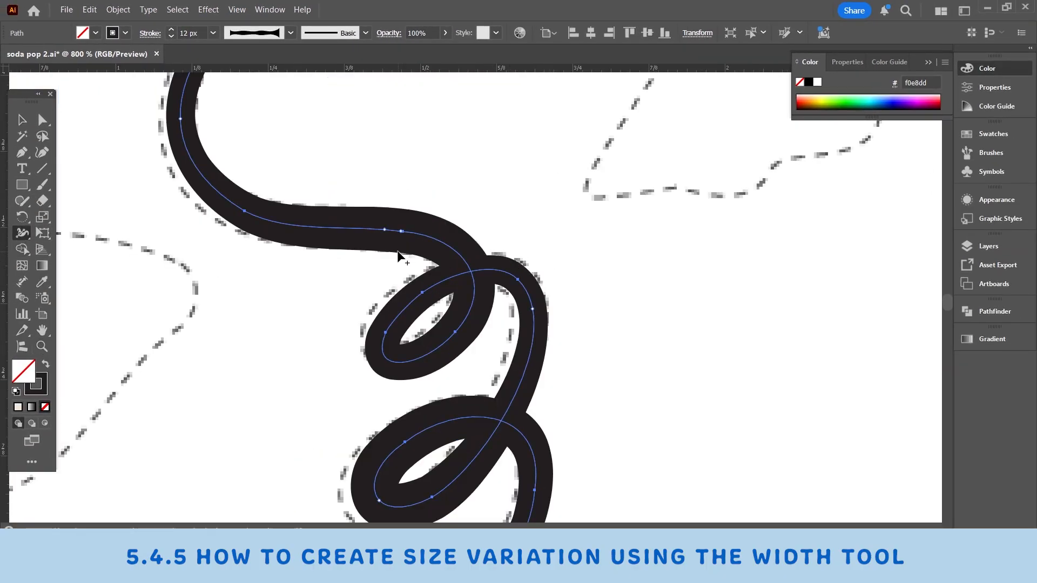
drag(381, 250, 384, 247)
mouse_move(568, 324)
mouse_down()
mouse_move(597, 292)
mouse_move(640, 164)
mouse_up()
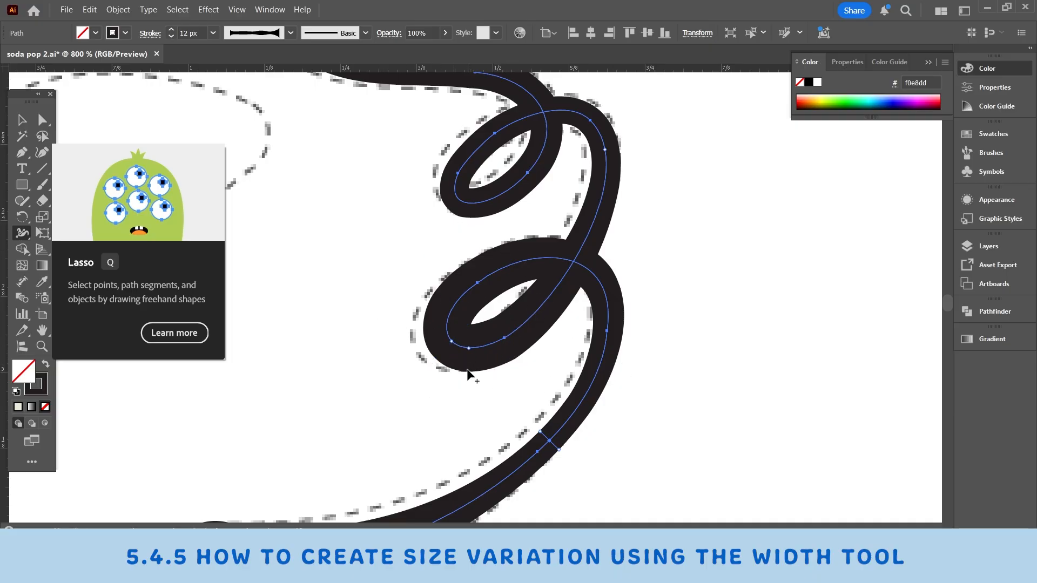
Step: Undo the trial narrowing of the lower loop, and slightly narrow the stroke at that loop's outer bend instead
drag(462, 372, 453, 334)
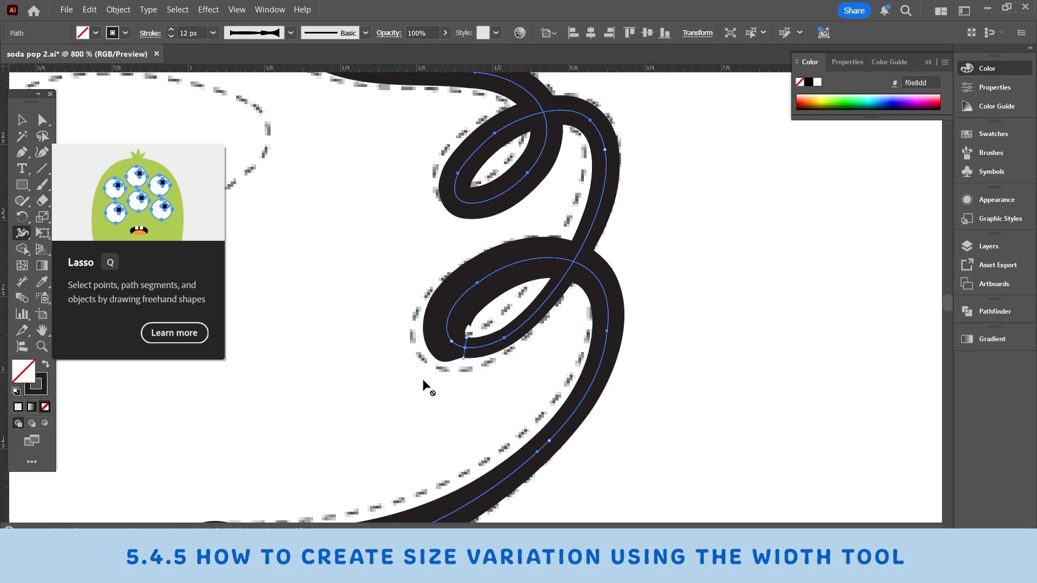
key(ctrl+z)
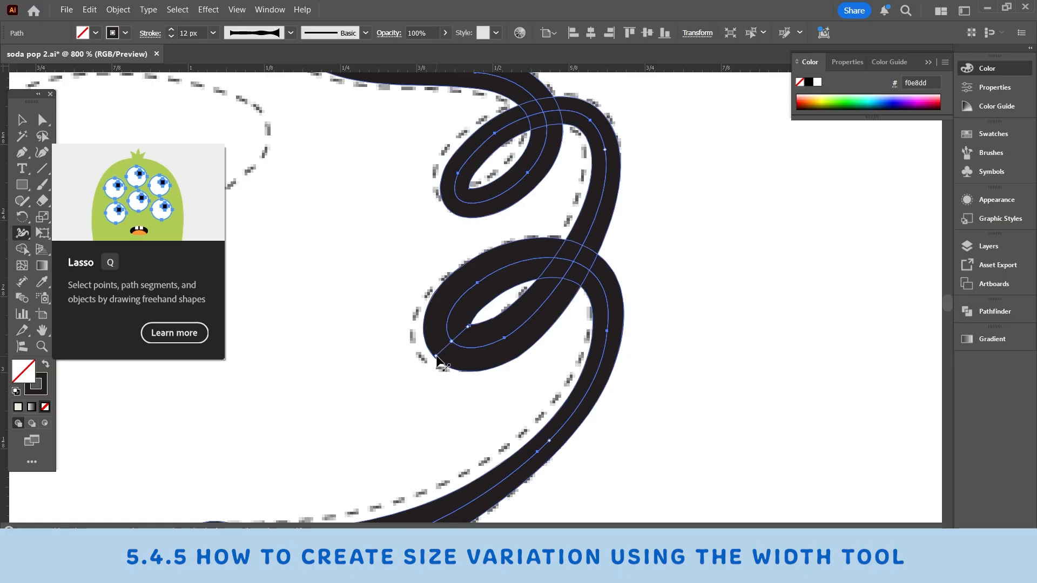
drag(436, 356, 439, 354)
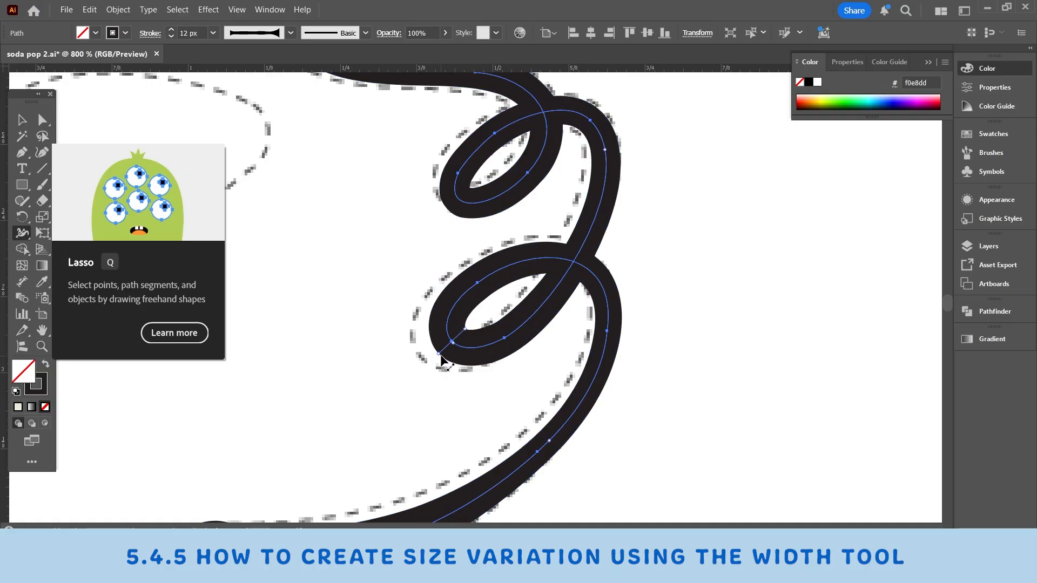
Step: Adjust the stroke width at the outer bend of the stem's upper loop and reselect the whole stem
drag(546, 437, 682, 266)
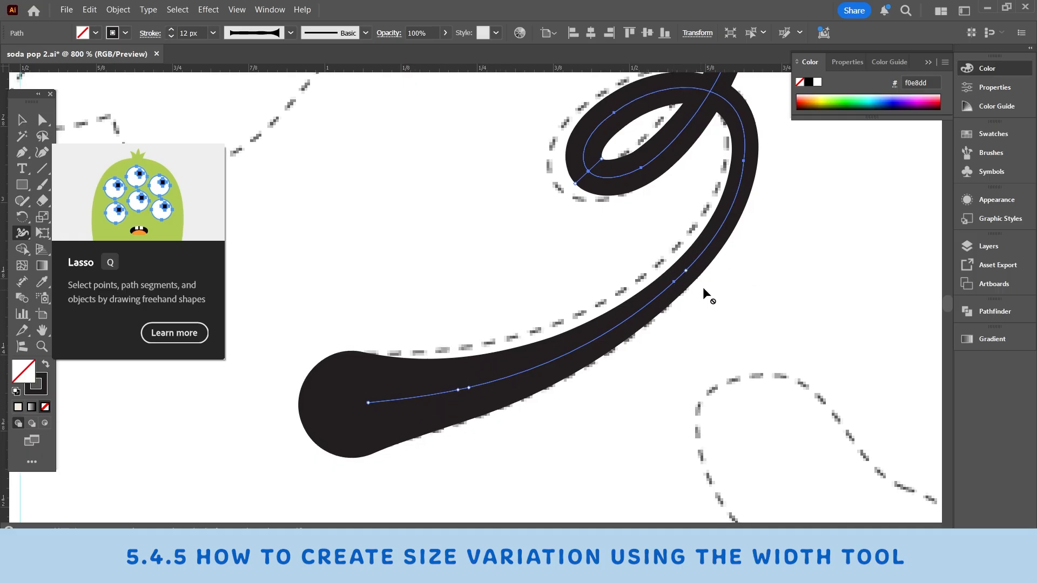
scroll(725, 269, up, 3)
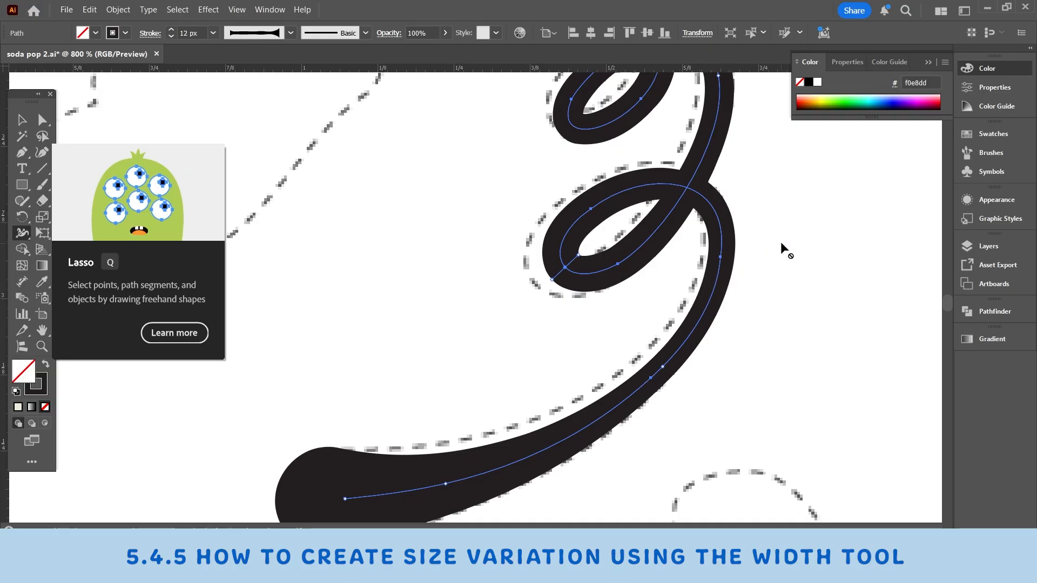
scroll(781, 244, up, 3)
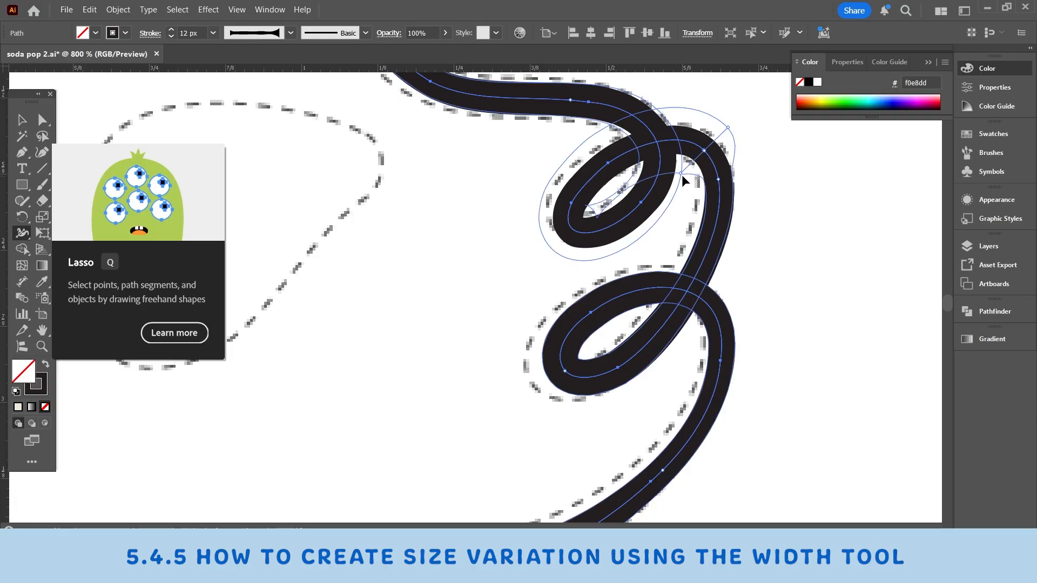
scroll(695, 292, up, 3)
scroll(695, 295, left, 3)
scroll(692, 296, down, 4)
click(22, 120)
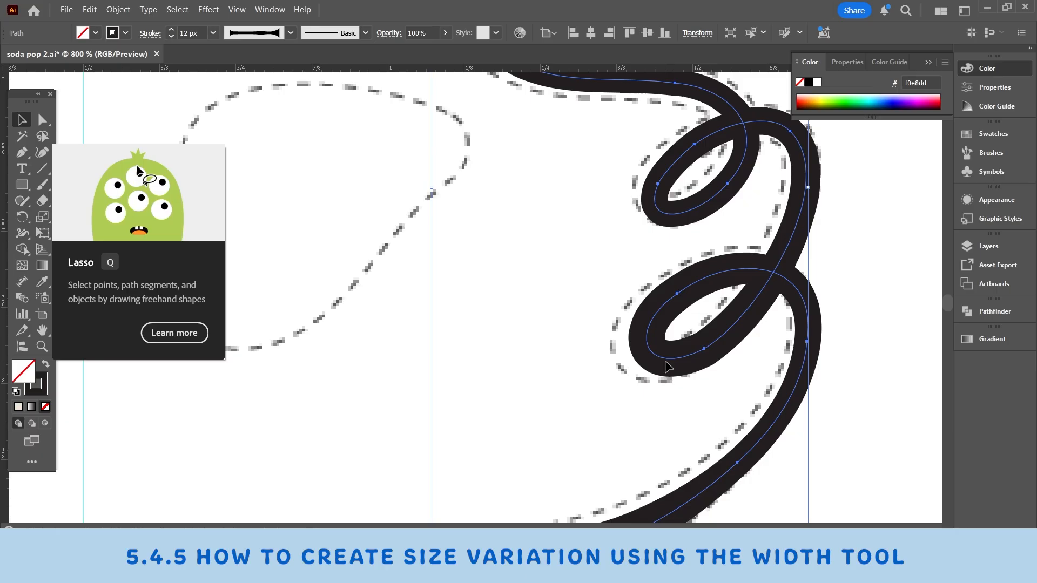
click(689, 357)
Step: Fine-tune the stroke width along the stem's lower sweep with the Width tool to match the dashed outline, and deselect it
scroll(689, 358, down, 2)
click(429, 484)
click(42, 347)
click(384, 421)
click(22, 233)
drag(562, 357, 553, 375)
scroll(484, 389, up, 10)
scroll(484, 389, right, 5)
scroll(484, 389, down, 7)
scroll(621, 312, left, 5)
click(21, 120)
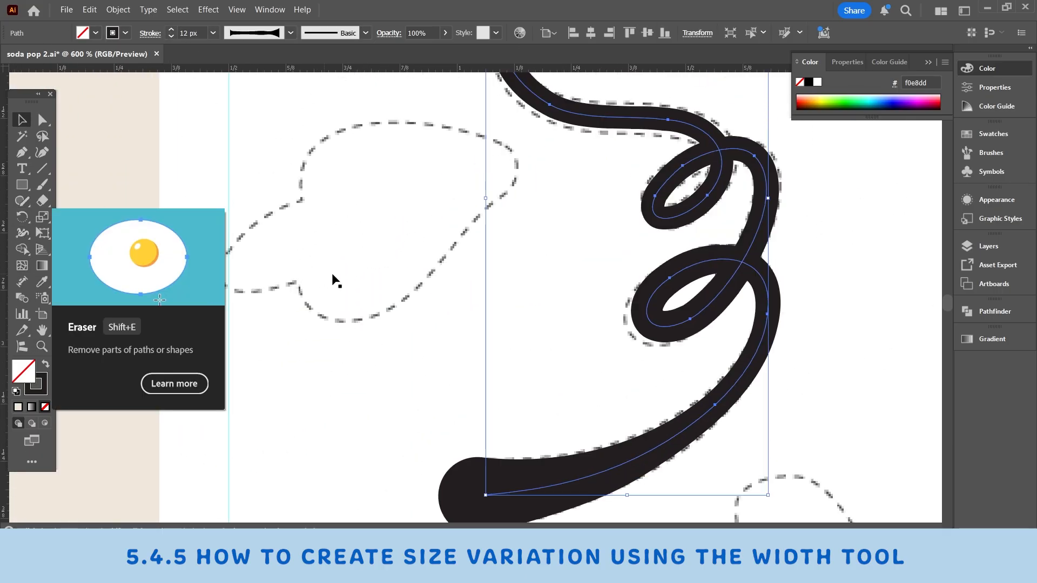
click(333, 280)
Step: Widen the second stem's thin stroke at several points around its loops with the Width tool to fill the dashed outline
scroll(395, 339, down, 3)
scroll(396, 340, right, 5)
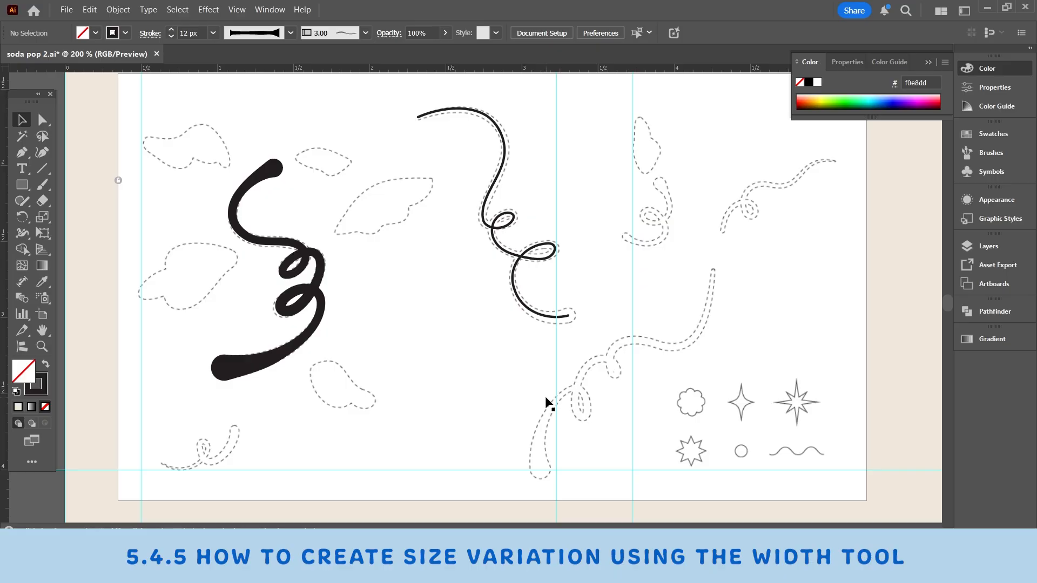
key(shift+w)
scroll(418, 117, up, 4)
drag(440, 287, 443, 297)
scroll(725, 402, down, 10)
drag(601, 346, 606, 368)
scroll(486, 292, up, 5)
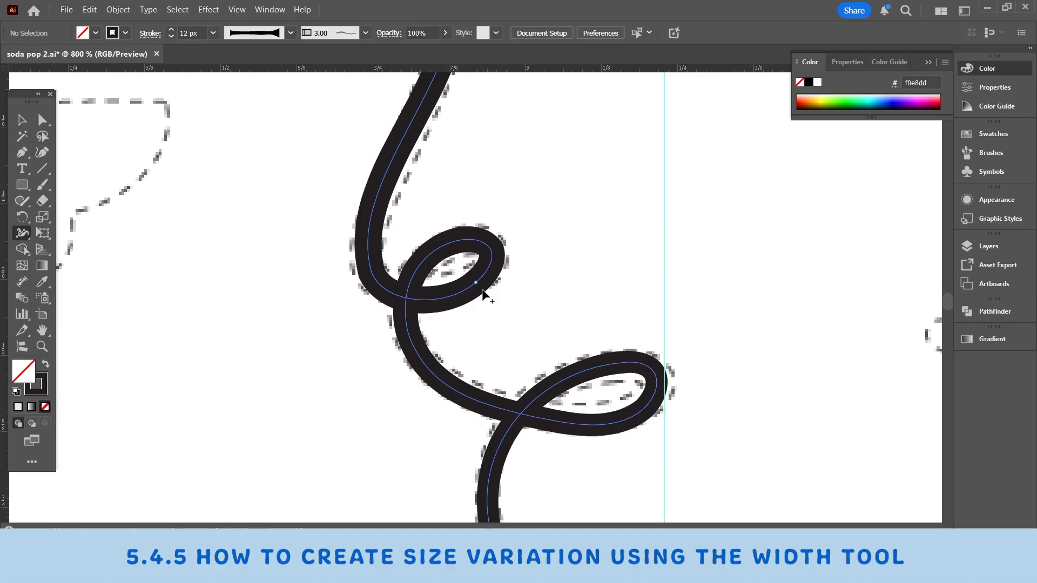
scroll(486, 291, up, 3)
drag(546, 406, 555, 403)
Step: Refine the second stem's stroke width near its upper end and reshape its first loop with the Direct Selection tool
key(v)
scroll(448, 452, down, 1)
click(495, 224)
key(shift+w)
scroll(724, 490, down, 5)
scroll(238, 132, up, 5)
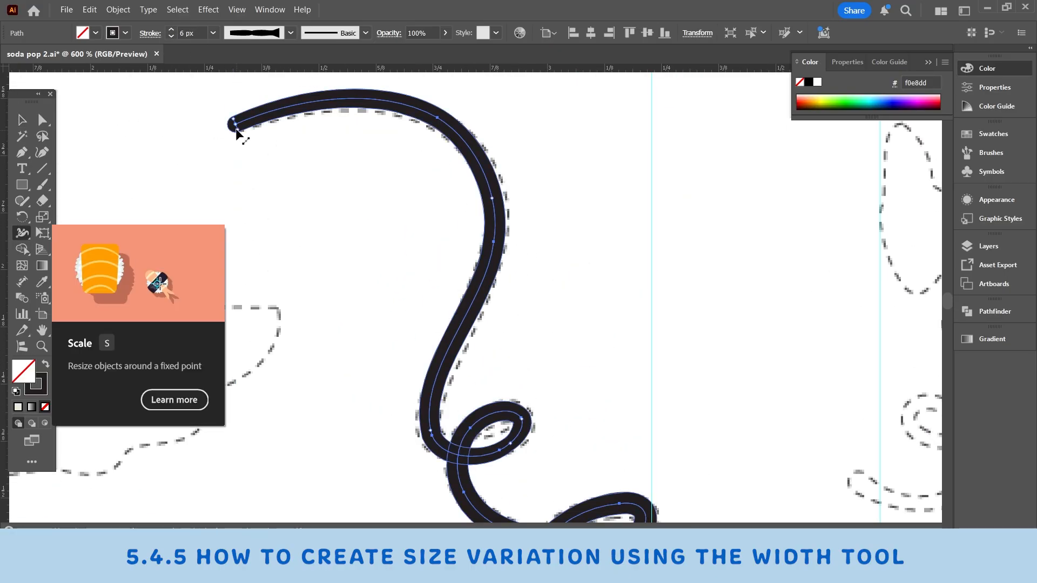
key(a)
drag(441, 425, 501, 409)
key(v)
Step: Trace the small curl in the artboard's lower-left corner from its tail to its upper end, and smooth it at 18%
scroll(501, 409, down, 3)
scroll(162, 448, up, 4)
click(211, 321)
click(292, 346)
click(398, 270)
click(504, 187)
key(v)
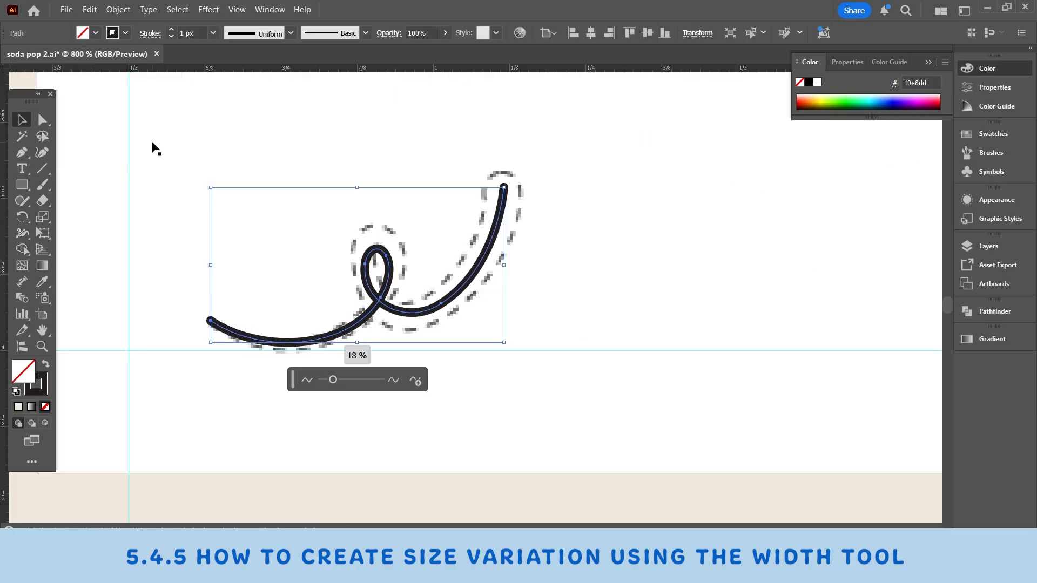
Step: Widen the small curl's upper end with the Width tool so the stroke tapers towards its tail
key(shift+w)
scroll(545, 116, up, 2)
drag(463, 260, 525, 258)
Step: Open up the small curl's loop by adjusting its anchor points and handles with the Direct Selection tool
scroll(496, 269, down, 3)
key(a)
click(351, 291)
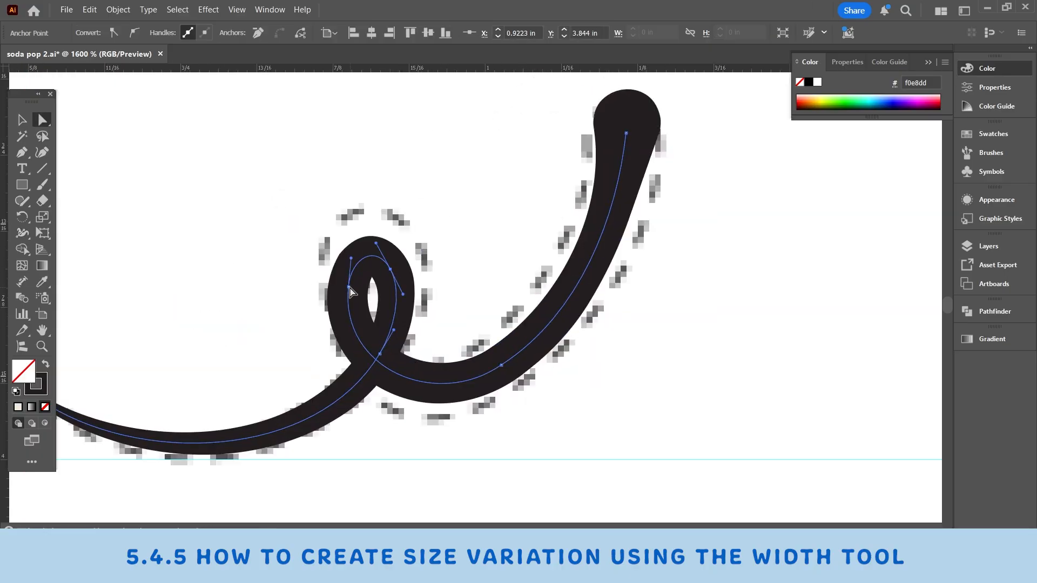
click(589, 292)
scroll(522, 340, up, 2)
key(shift+w)
key(v)
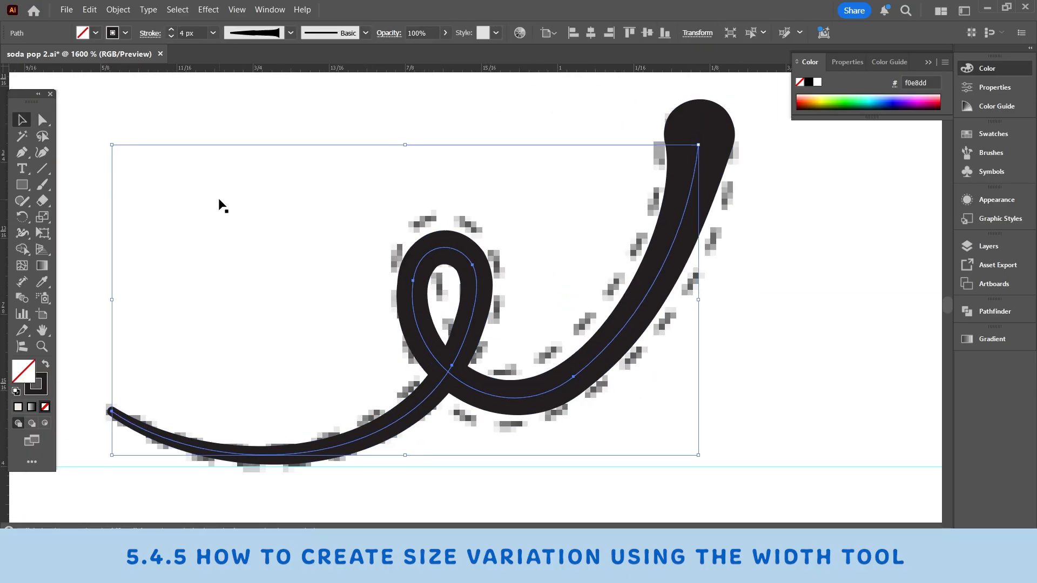
Step: Refine the small curl's stroke width with the Width tool and reshape the curve on the inner side of its loop
scroll(220, 204, down, 1)
drag(199, 405, 449, 403)
key(z)
click(18, 234)
drag(502, 354, 503, 363)
key(a)
click(767, 387)
scroll(516, 348, up, 2)
click(516, 347)
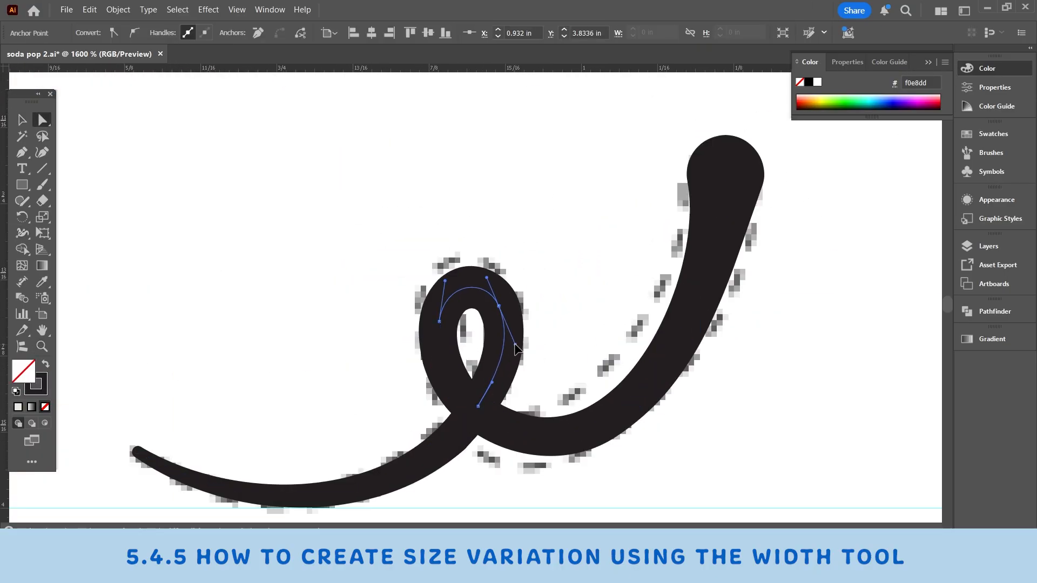
key(v)
Step: Trace the short single-loop curl beneath the small upright leaf with the Curvature tool
scroll(502, 297, down, 2)
click(41, 153)
click(318, 412)
click(450, 199)
Step: Widen the short curl's upper end with the Width tool, reshape its loop to fit the dashed outline, and deselect it
key(shift+w)
drag(516, 160, 500, 172)
key(a)
drag(470, 274, 508, 276)
key(shift+w)
click(22, 120)
scroll(597, 250, down, 2)
click(597, 250)
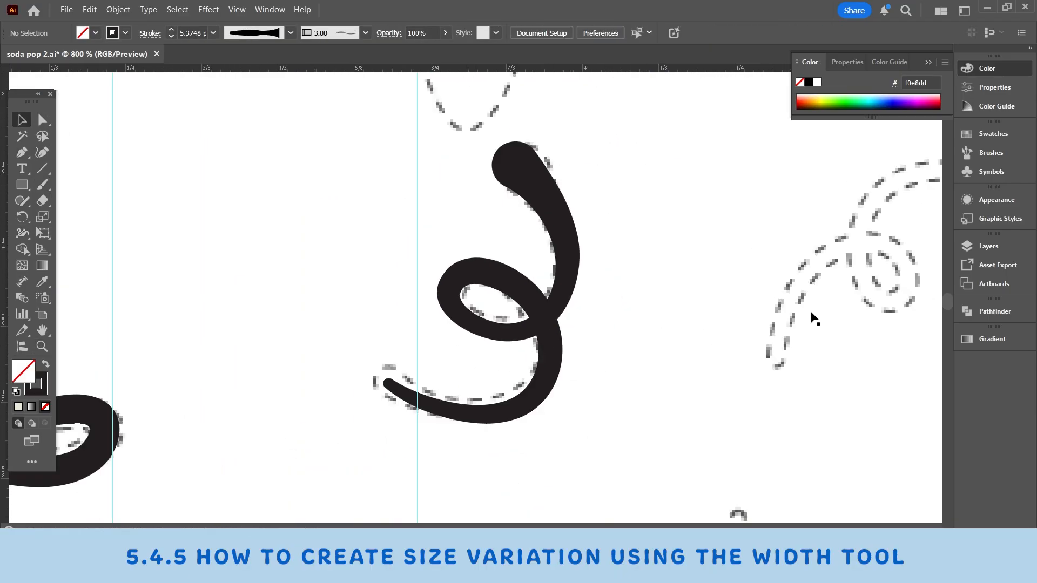
Step: Trace the artboard's upper-right curl with the Curvature tool through its loop and wavy end, and smooth it at 100%
click(42, 153)
click(329, 390)
click(340, 342)
click(383, 301)
click(428, 314)
click(415, 346)
click(492, 251)
click(601, 185)
click(655, 177)
click(21, 119)
scroll(556, 251, up, 1)
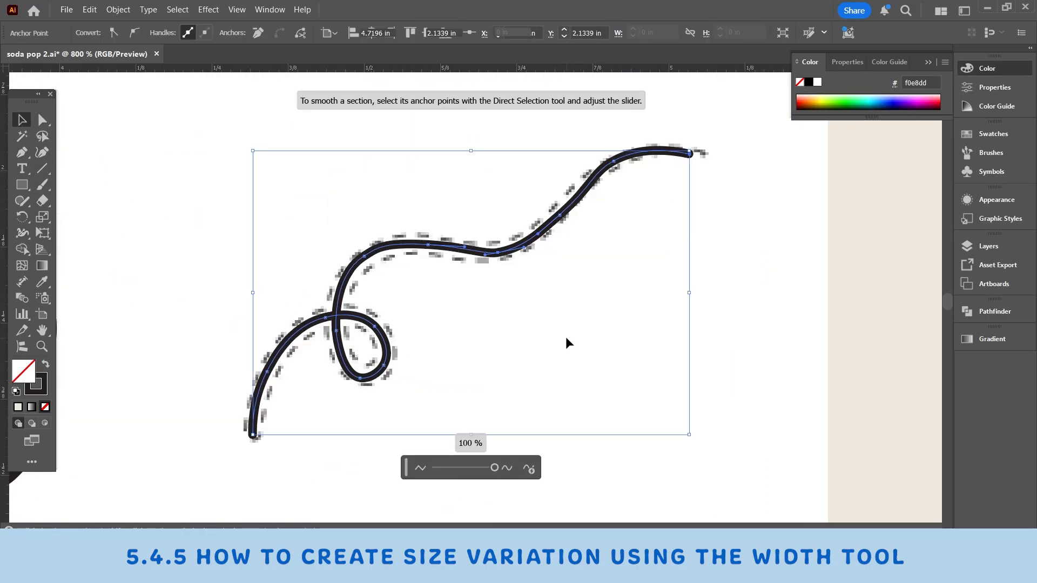
Step: Adjust the upper-right curl's path and widen its stroke along the base, loop and wavy section with the Width tool
click(476, 281)
scroll(472, 346, up, 3)
scroll(520, 304, down, 2)
key(v)
key(shift+w)
drag(188, 378, 193, 390)
drag(279, 270, 283, 281)
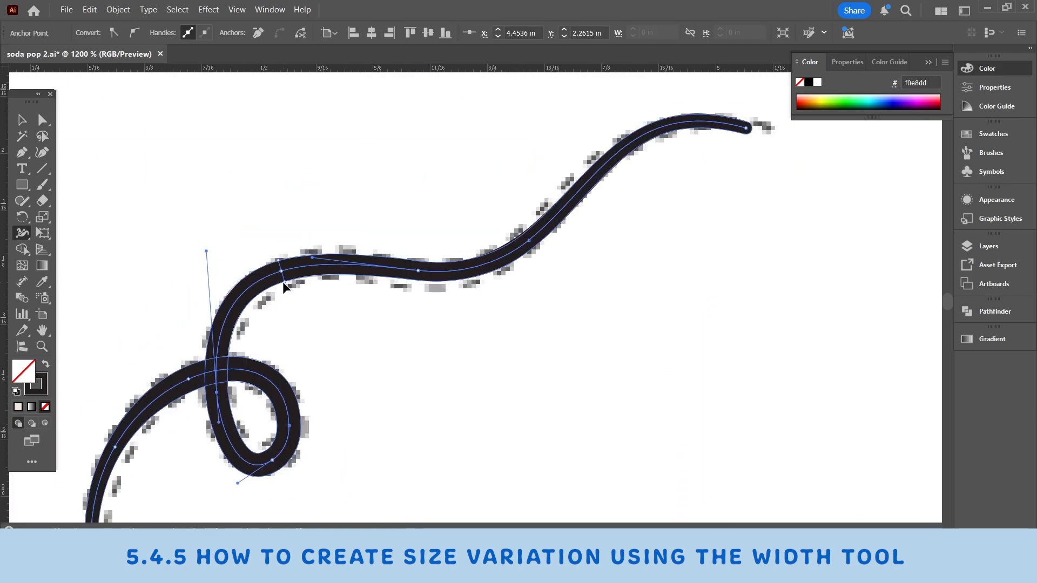
drag(417, 270, 416, 285)
drag(451, 361, 457, 369)
drag(430, 213, 434, 224)
click(21, 120)
Step: Trace the long double-loop stem beside the small shapes with the Curvature tool and smooth it at 12%
scroll(841, 319, down, 3)
click(43, 153)
click(311, 472)
click(307, 408)
click(403, 217)
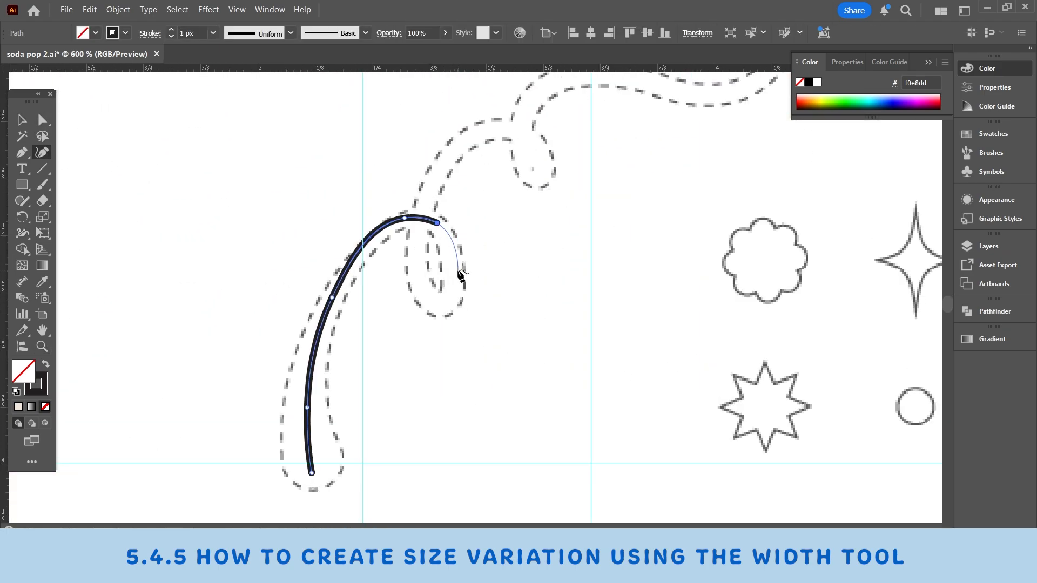
click(305, 286)
click(385, 206)
click(426, 248)
click(472, 287)
click(518, 304)
click(541, 296)
click(598, 87)
key(v)
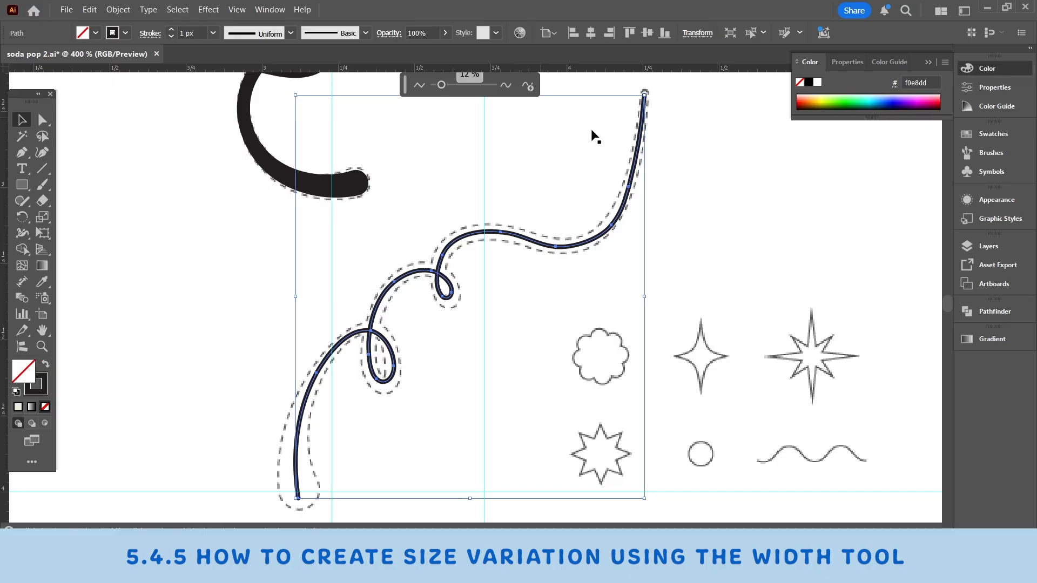
Step: Widen the long stem's stroke around its small upper loop with the Width tool
key(a)
scroll(298, 459, up, 2)
click(21, 217)
click(22, 233)
drag(411, 359, 416, 370)
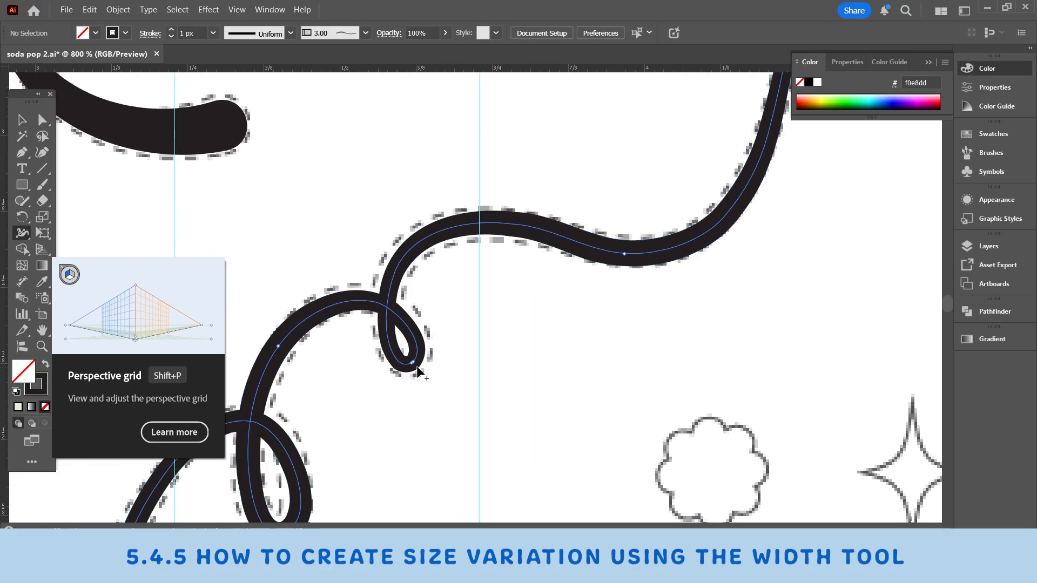
Step: Increase the long stem's stroke weight and adjust its width along the lower part with the Width tool
click(22, 120)
click(287, 459)
click(171, 31)
click(22, 233)
drag(513, 135, 265, 421)
drag(225, 352, 216, 346)
drag(270, 432, 495, 140)
Step: Reshape the long stem's lower bend by moving its anchor points and handles to follow the dashed outline
click(42, 120)
drag(261, 453, 260, 429)
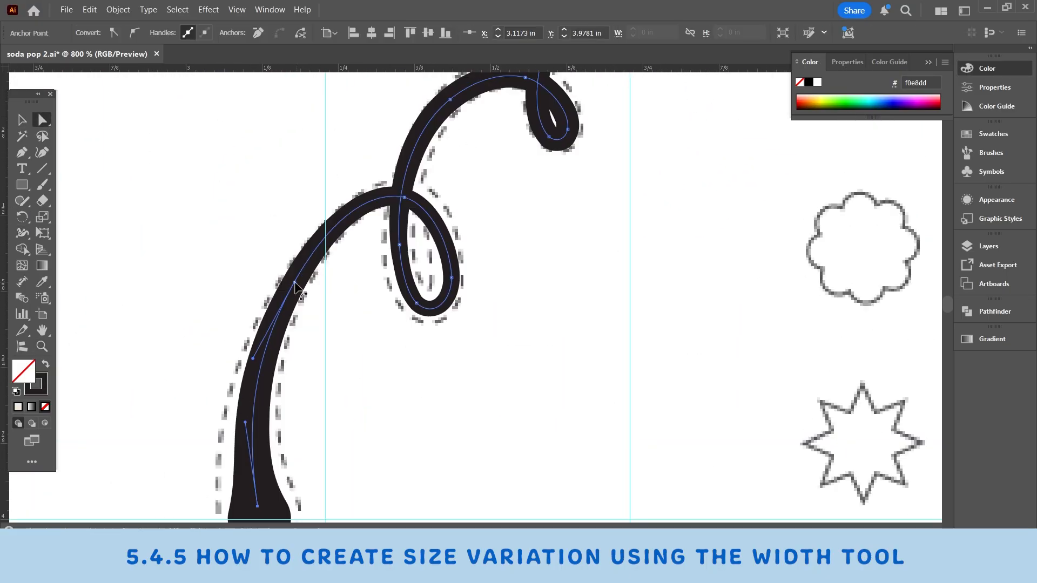
drag(244, 337, 244, 375)
key(ctrl+minus)
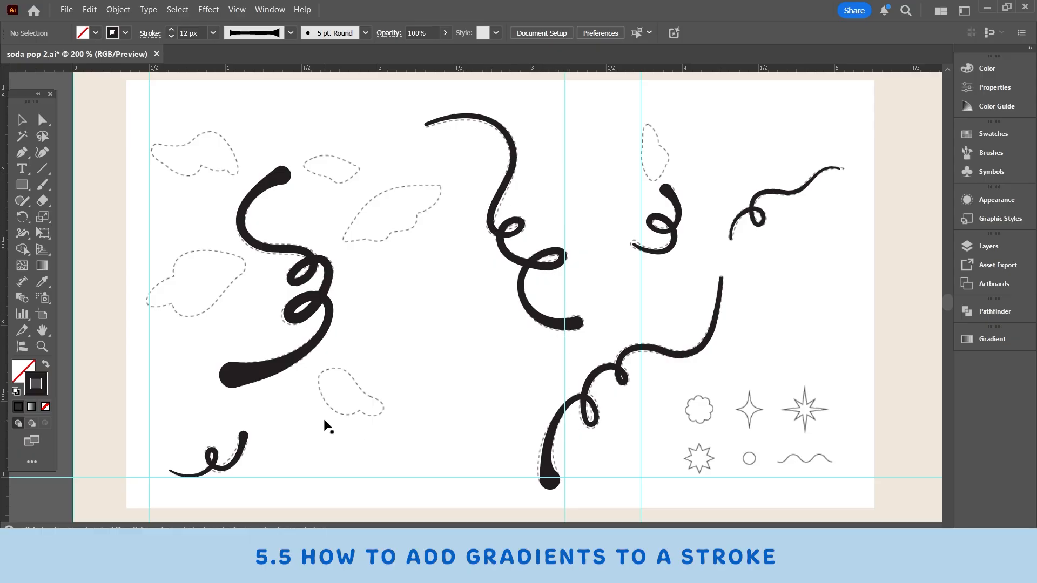
Step: Select the thick first stem and apply the default white-to-black gradient to its stroke
click(252, 383)
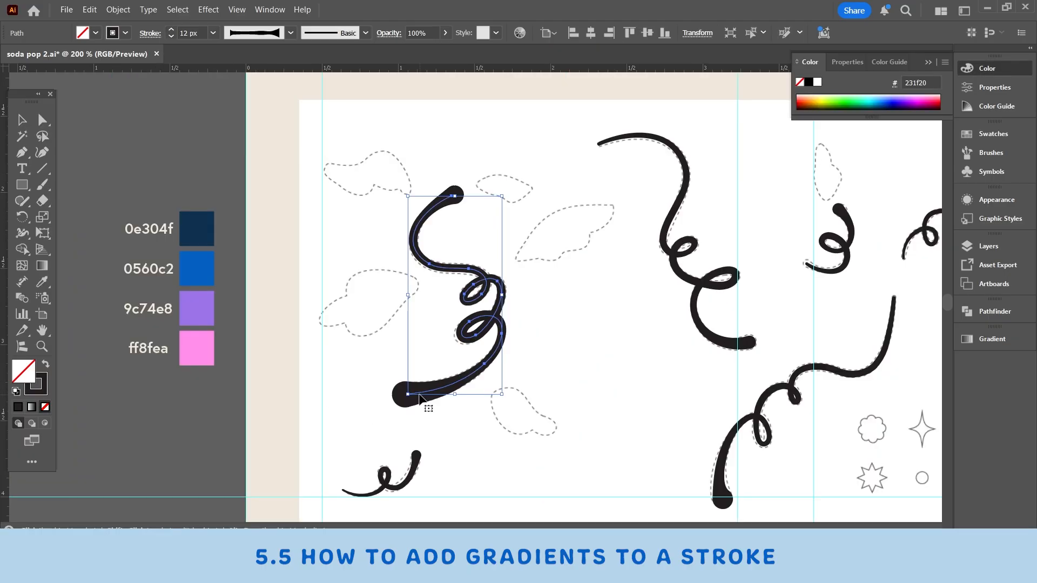
click(34, 392)
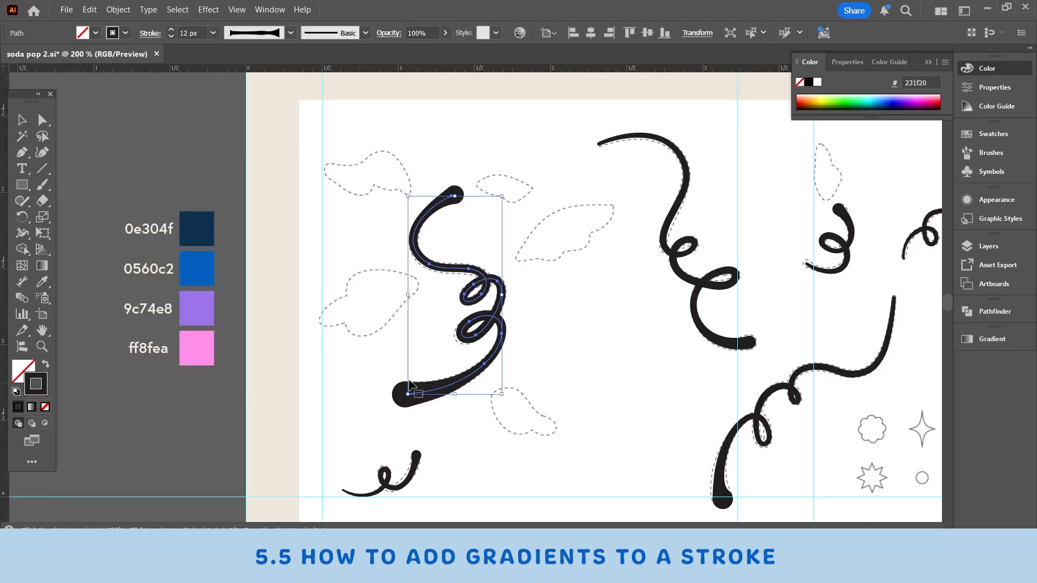
click(31, 407)
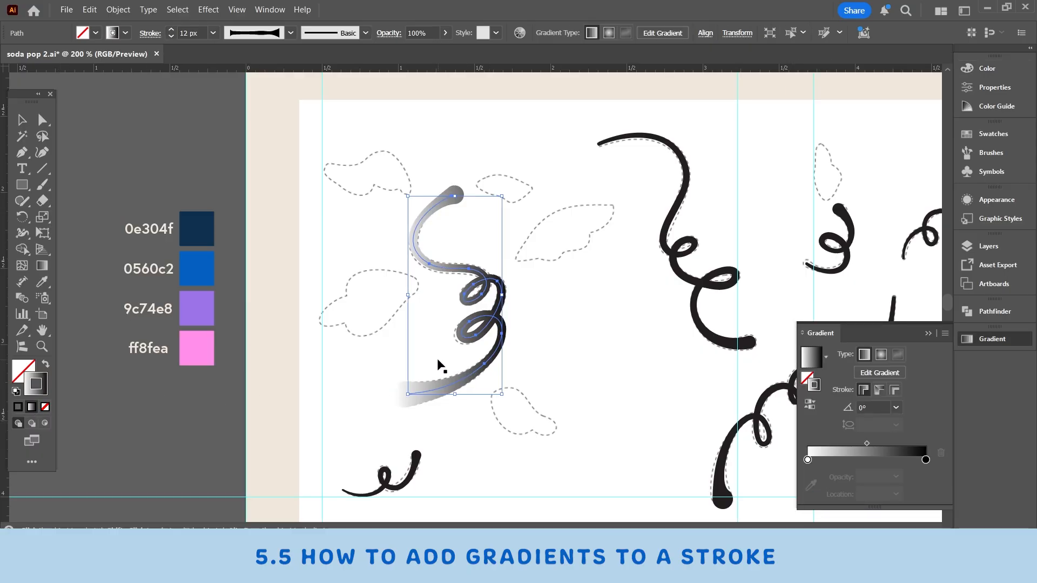
Step: Check that the gradient settings are enabled among the available windows, and hide them
scroll(438, 365, left, 3)
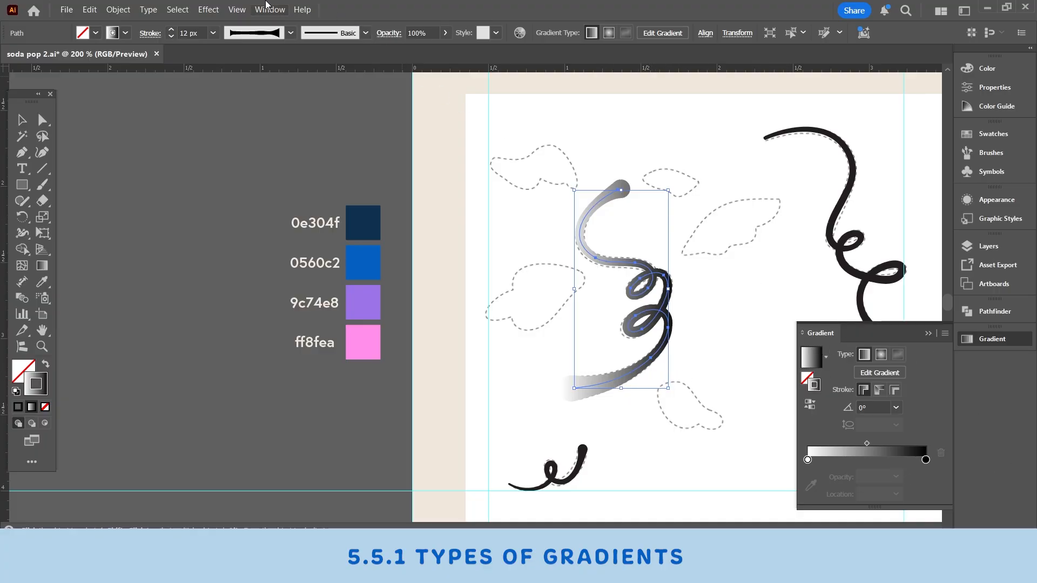
click(269, 9)
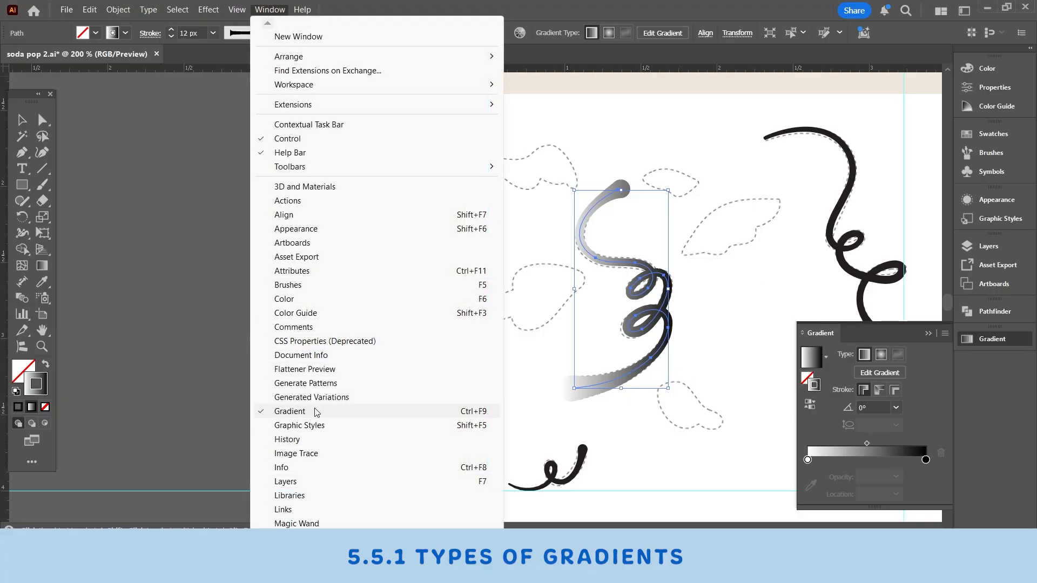
click(823, 336)
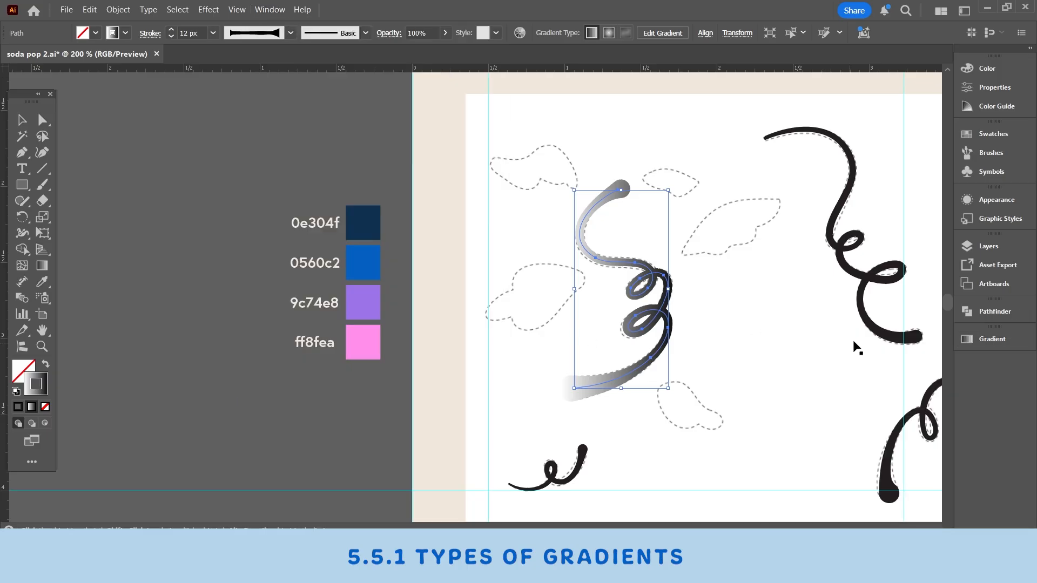
Step: Open the gradient settings and apply the first stem's gradient along the stroke
click(986, 338)
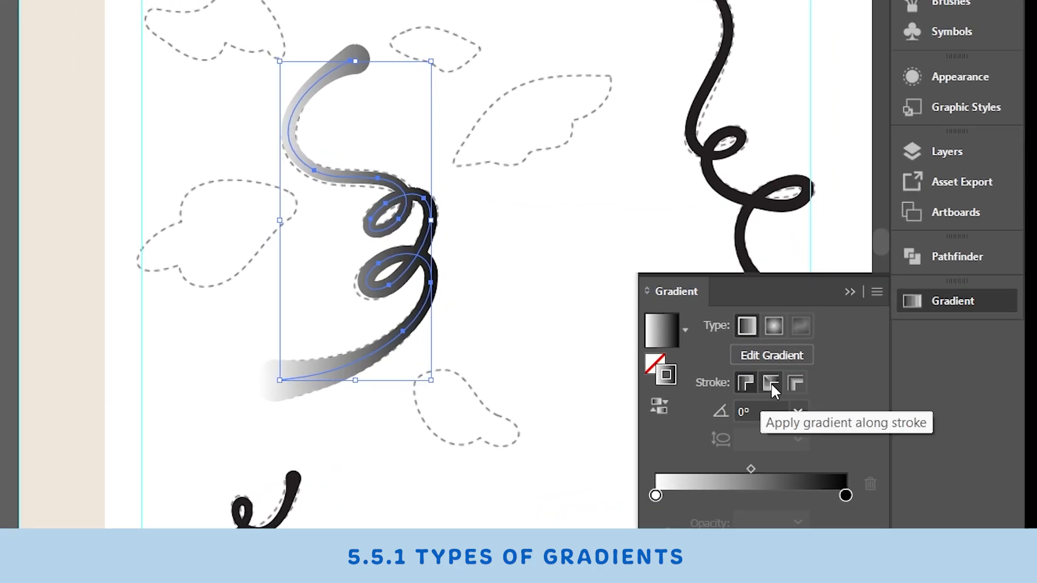
click(771, 384)
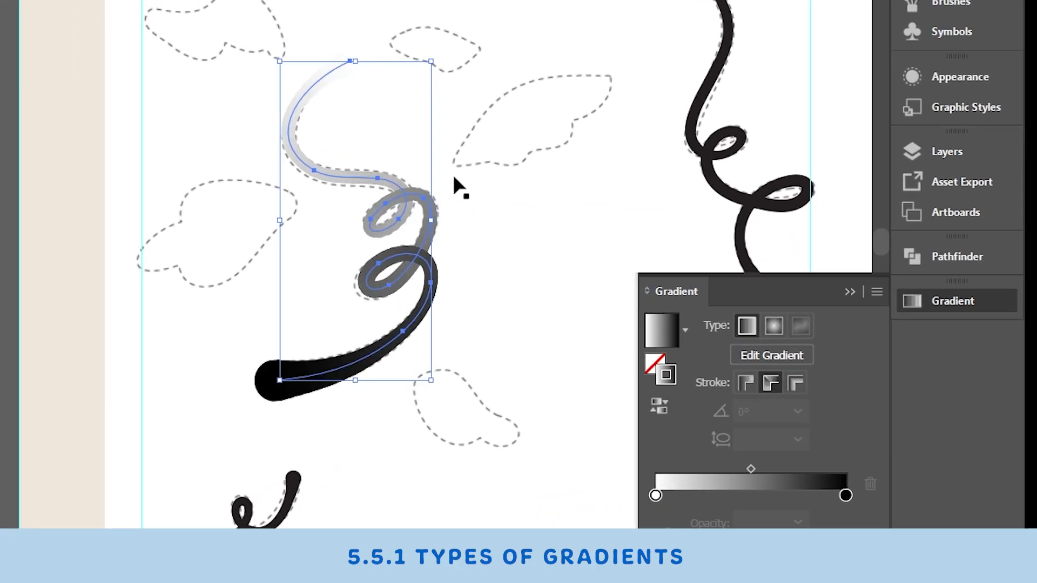
Step: Compare the first stem's gradient applied across the stroke, and return it to running along the stroke
key(ctrl+shift+a)
scroll(243, 168, up, 2)
drag(242, 167, 138, 66)
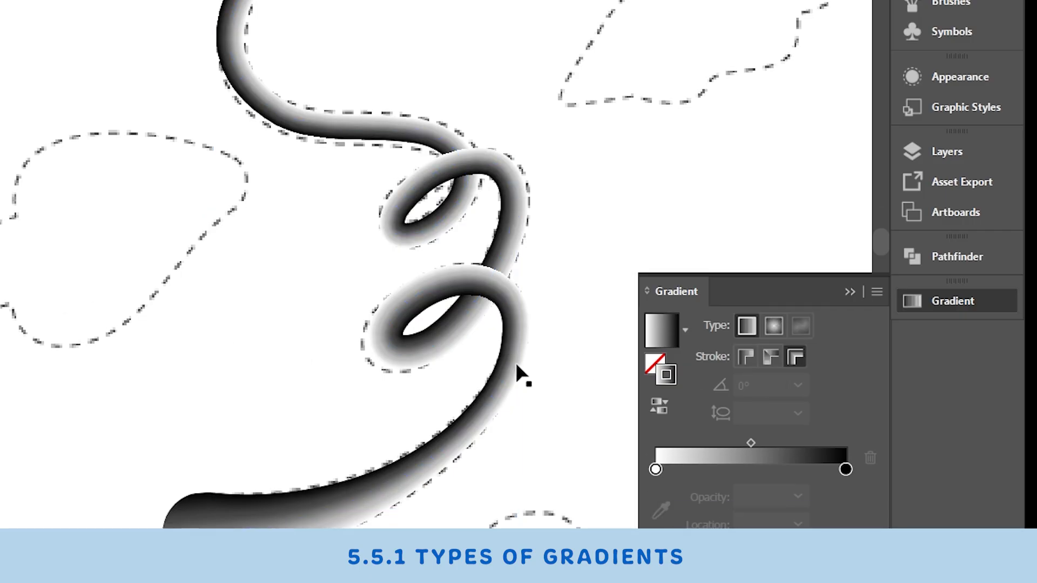
click(515, 338)
click(769, 385)
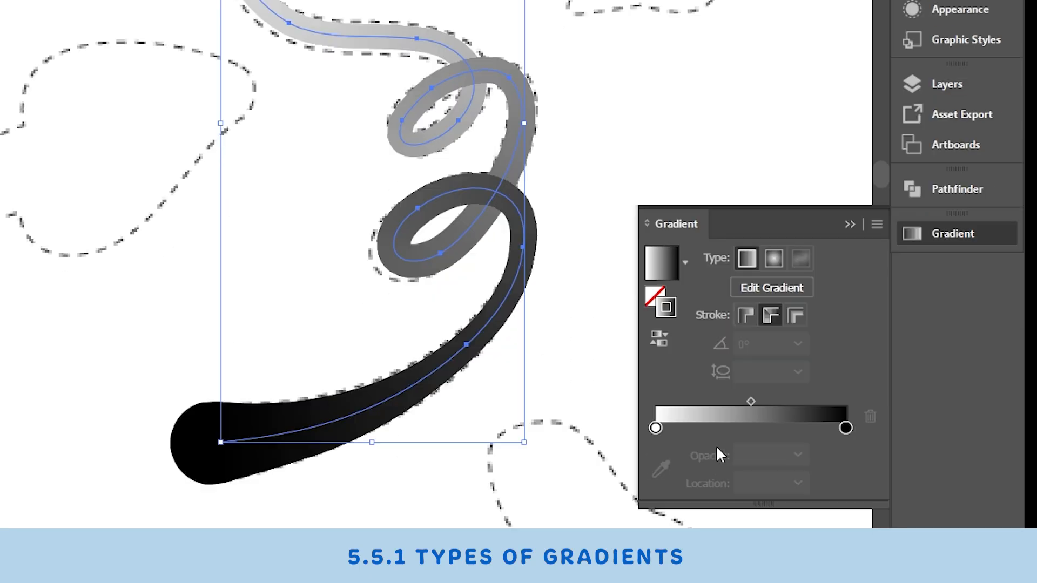
Step: Add two inner colour stops to the first stem's gradient at about 31% and 71%, and shift the midpoint between them
click(655, 428)
click(845, 428)
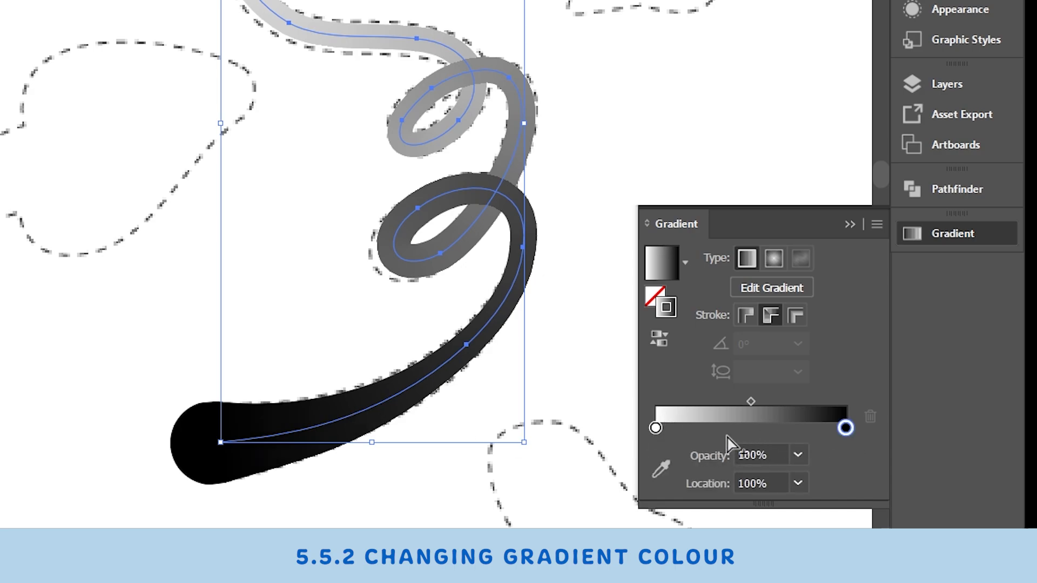
click(710, 430)
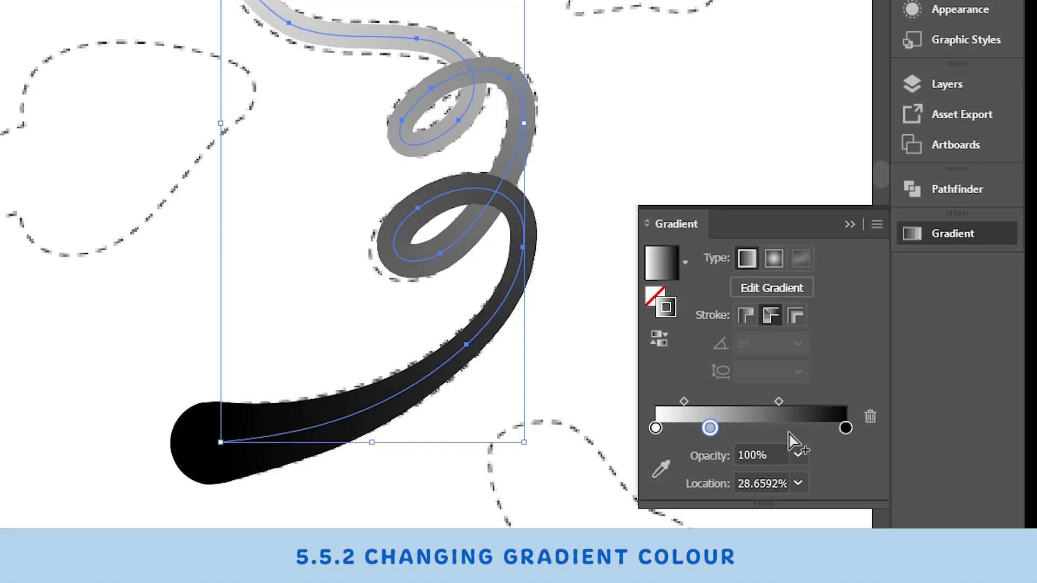
click(784, 430)
mouse_move(710, 429)
mouse_down()
mouse_move(728, 432)
mouse_move(711, 431)
mouse_up()
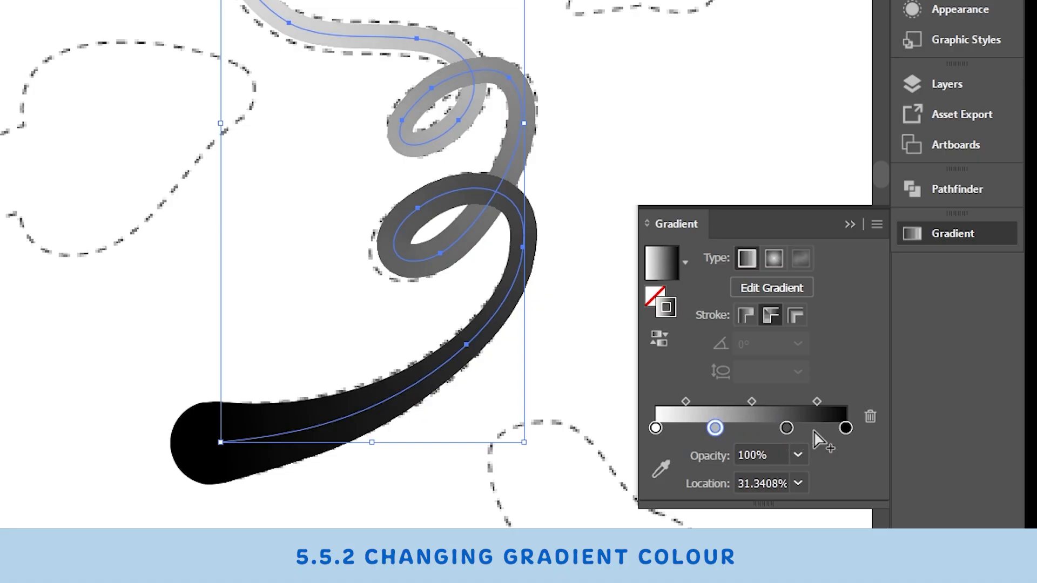
drag(793, 428, 798, 427)
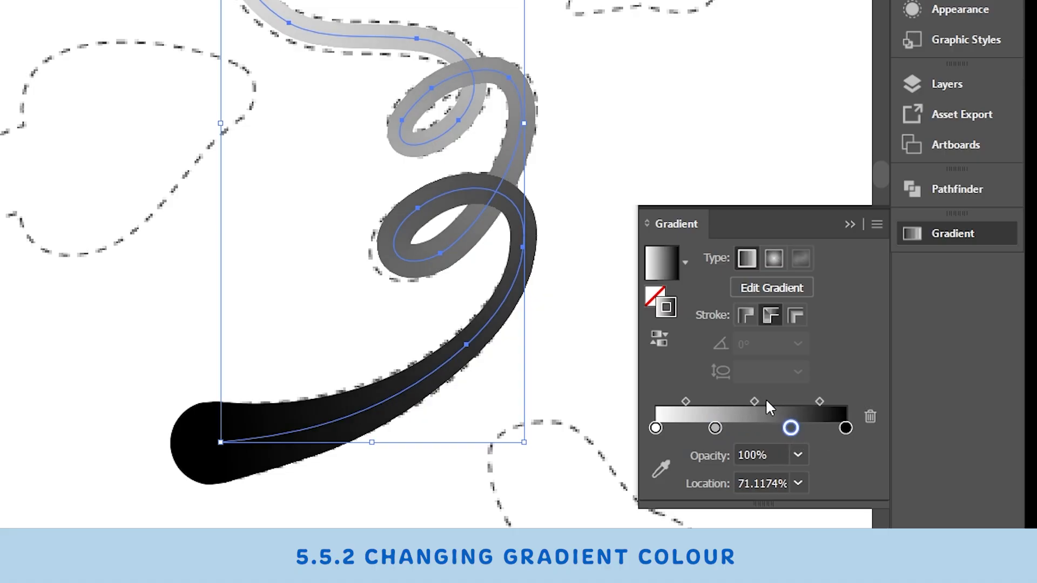
mouse_move(754, 401)
mouse_down()
mouse_move(742, 400)
mouse_move(759, 402)
mouse_up()
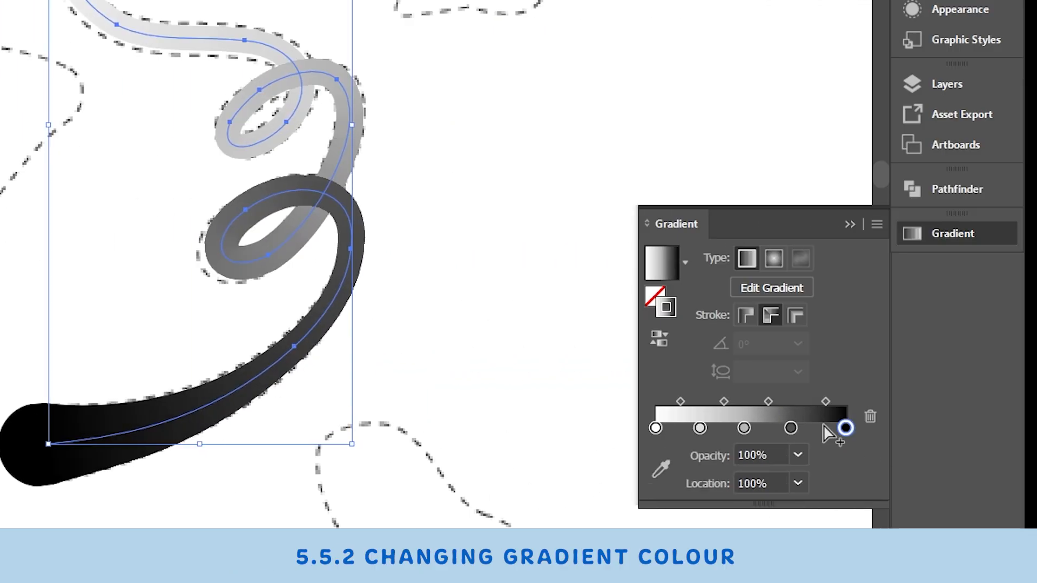
Step: Add a colour stop near the gradient's black end and respace the inner grey stops
click(819, 427)
drag(815, 431, 733, 436)
click(699, 427)
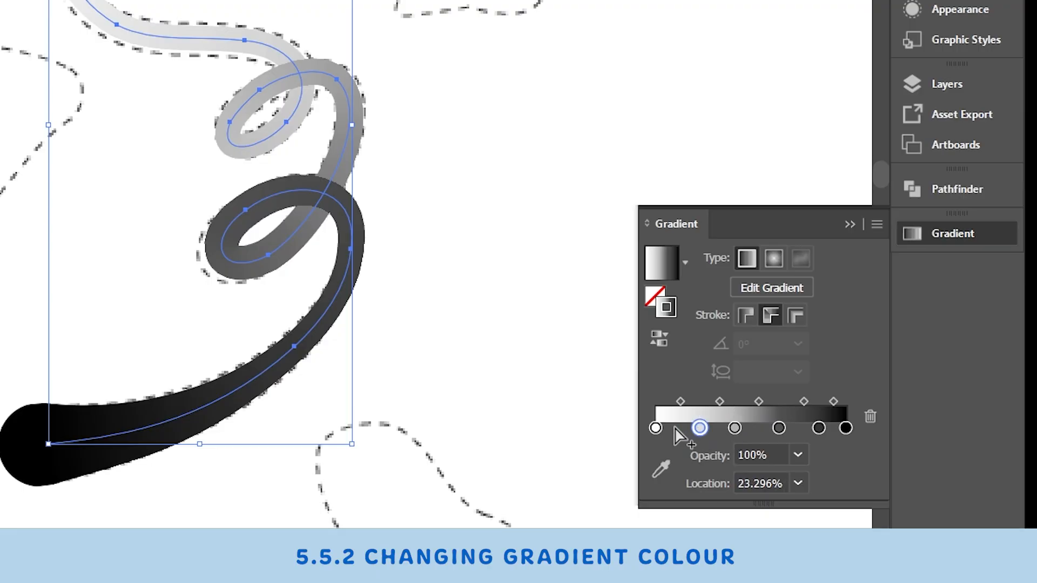
Step: Colour the gradient's first stop with dark navy 0e304f sampled from the palette squares
click(655, 428)
scroll(28, 422, up, 2)
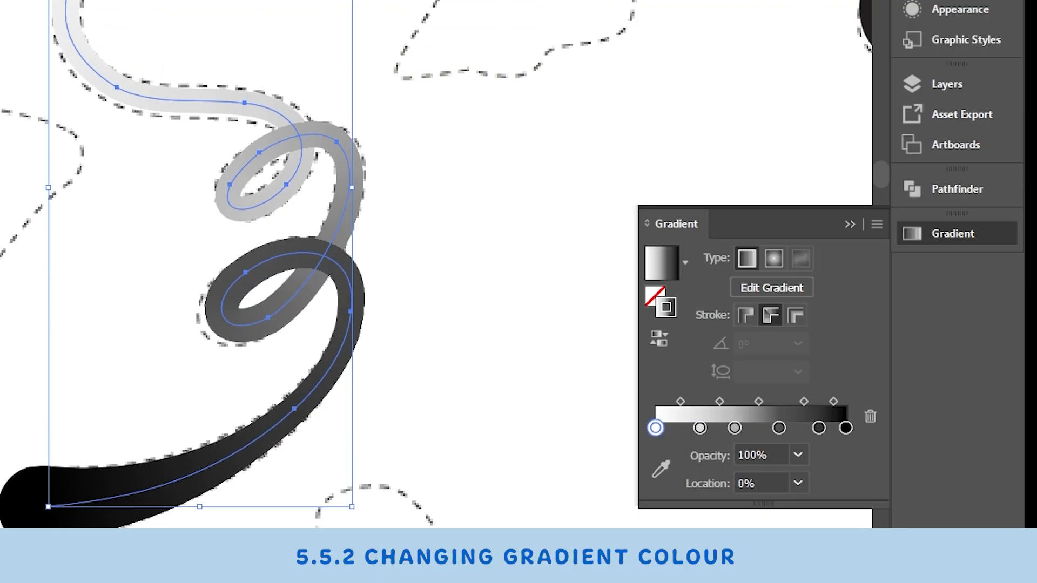
scroll(2, 230, down, 2)
drag(1, 235, 418, 214)
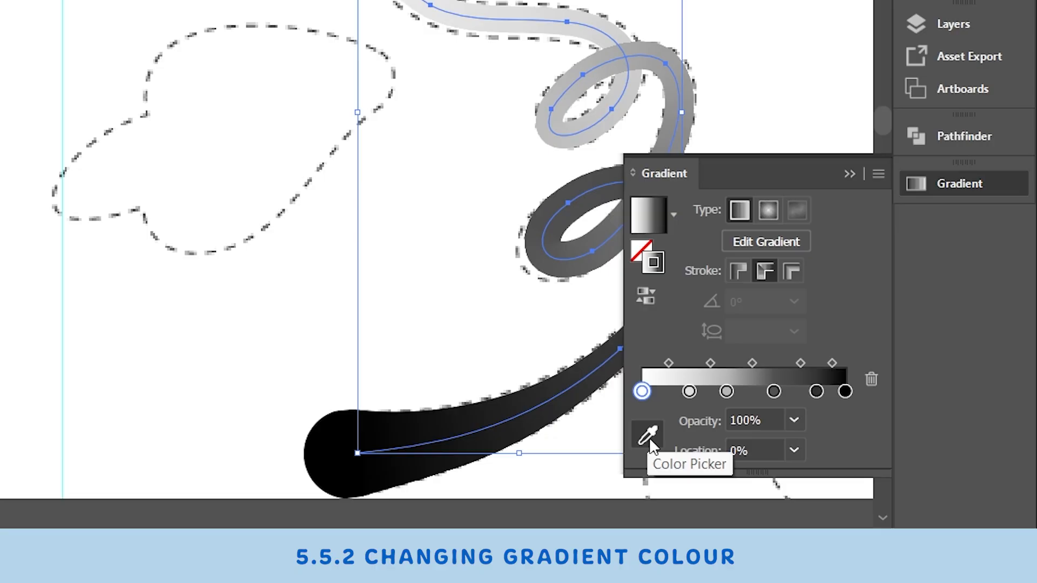
click(649, 439)
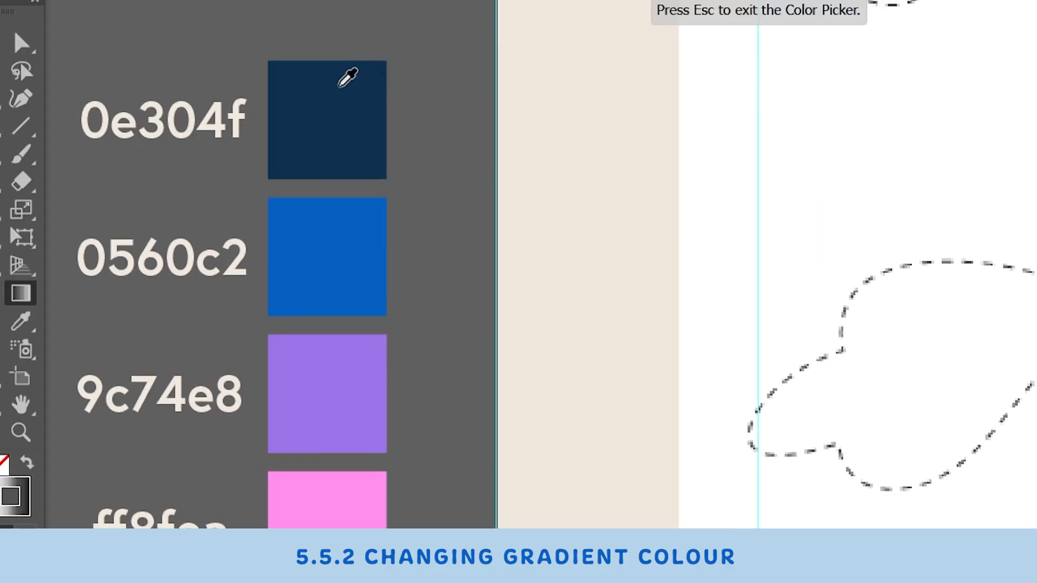
click(294, 59)
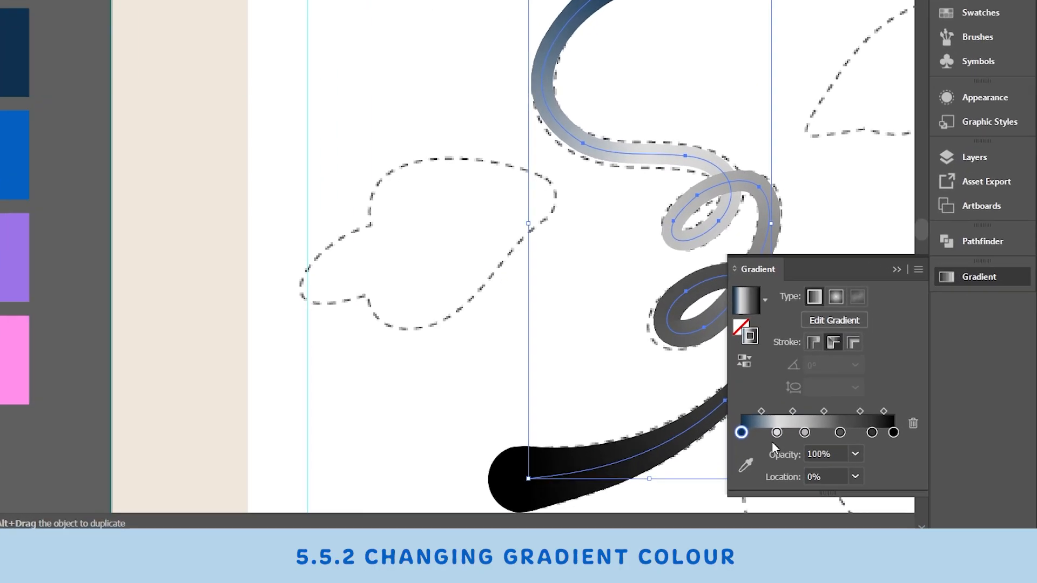
Step: Try vivid purple d300ff and green 00bf07 as the second stop's colour
click(835, 459)
double_click(836, 460)
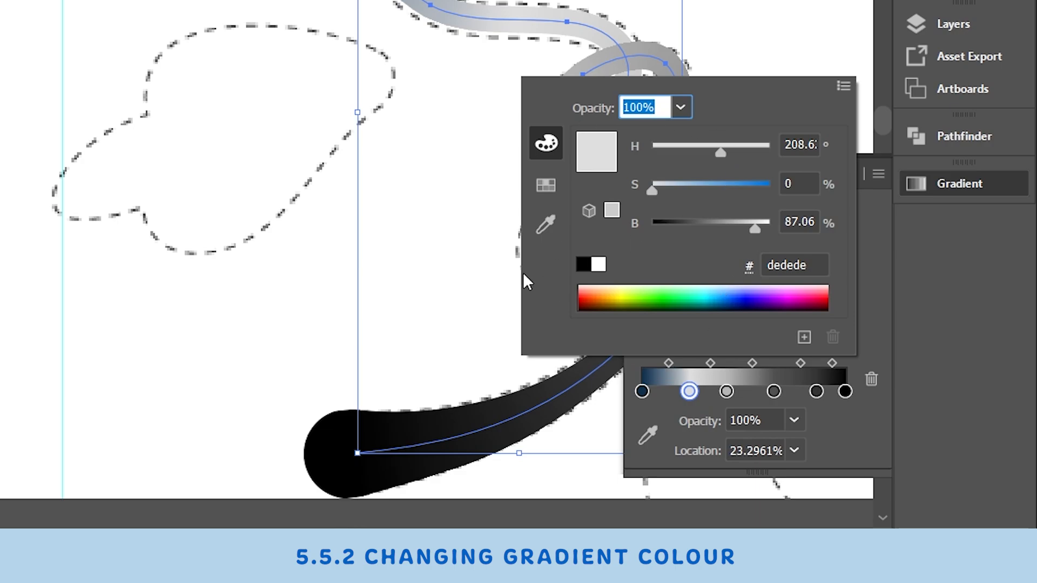
click(776, 296)
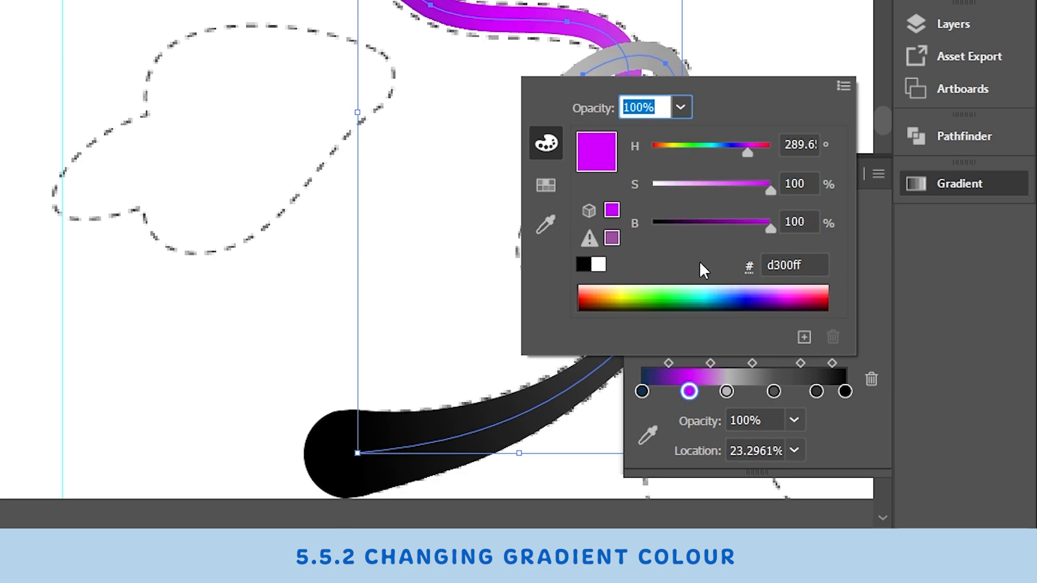
click(666, 297)
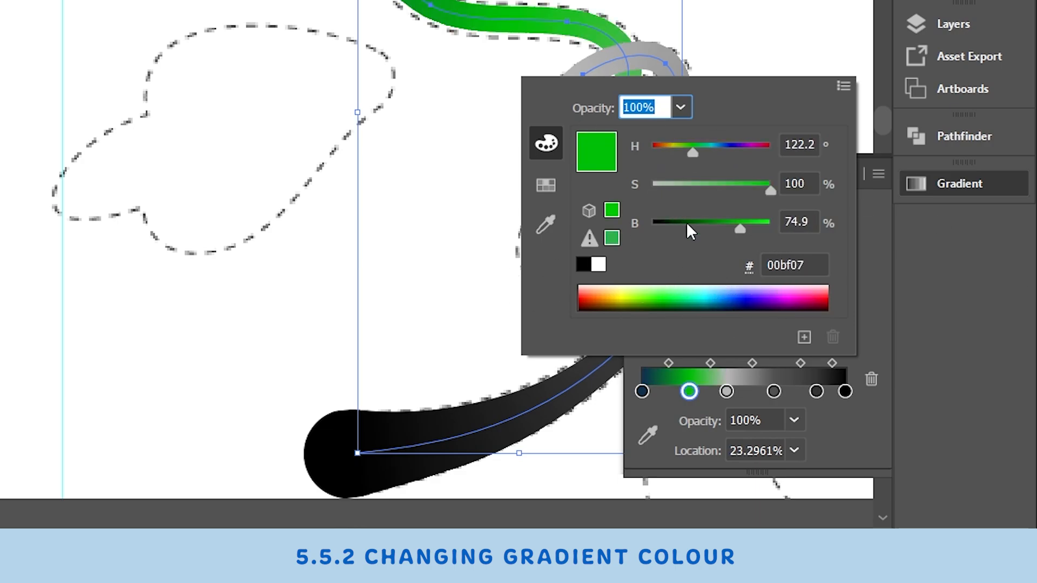
click(725, 286)
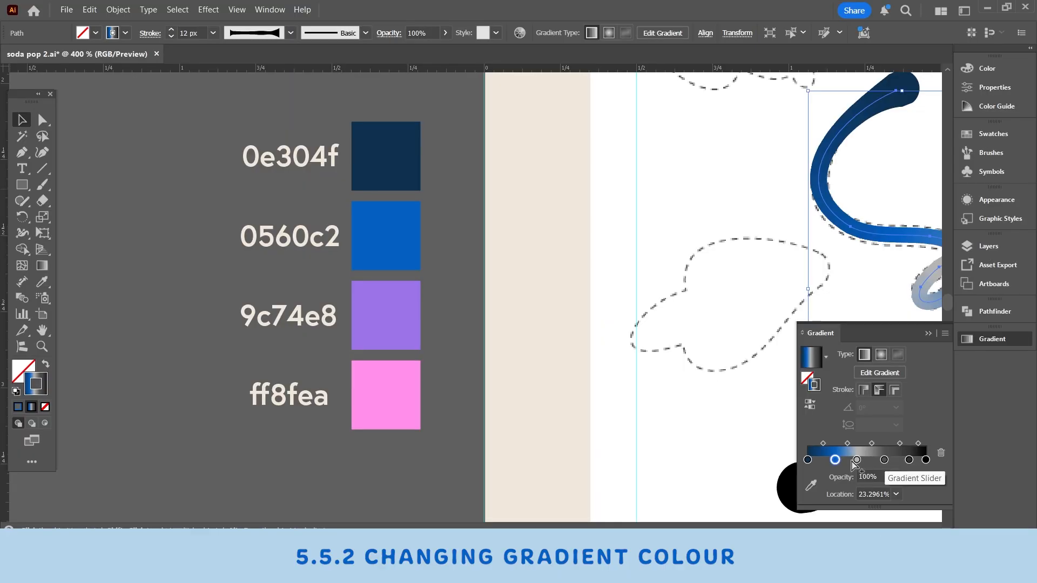
Step: Colour the remaining gradient stops from the palette with 0560c2, 9c74e8 and ff8fea, mirroring the sequence back to 0e304f
click(392, 254)
mouse_move(909, 444)
mouse_down()
mouse_move(879, 444)
mouse_move(914, 444)
mouse_up()
click(900, 445)
click(900, 444)
click(387, 314)
click(926, 445)
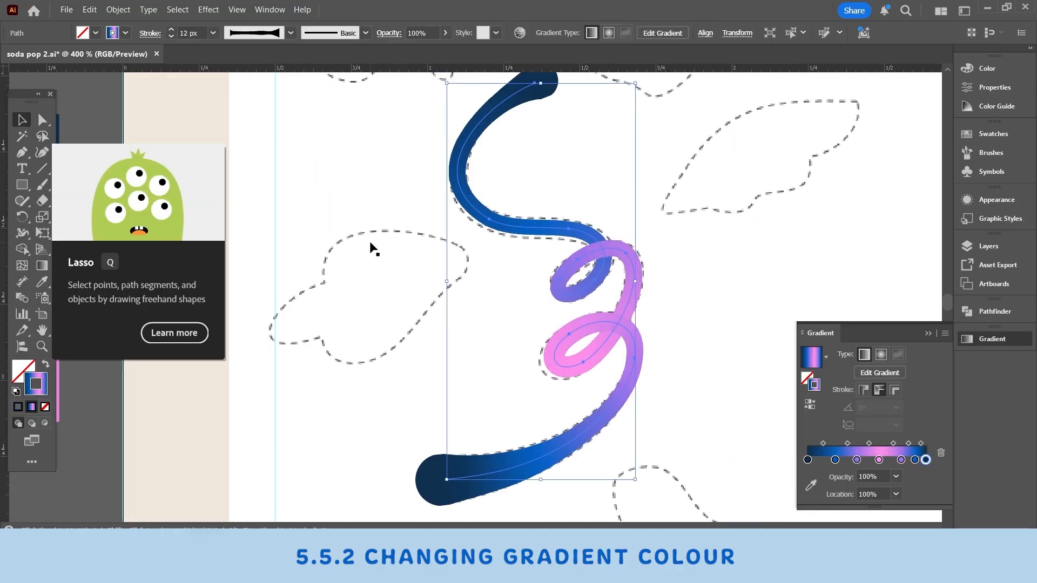
Step: Even out the spacing of the inner colour stops and duplicate the dark navy start stop at the gradient's far end
drag(856, 459, 872, 459)
drag(901, 459, 913, 459)
click(807, 460)
drag(789, 437, 696, 423)
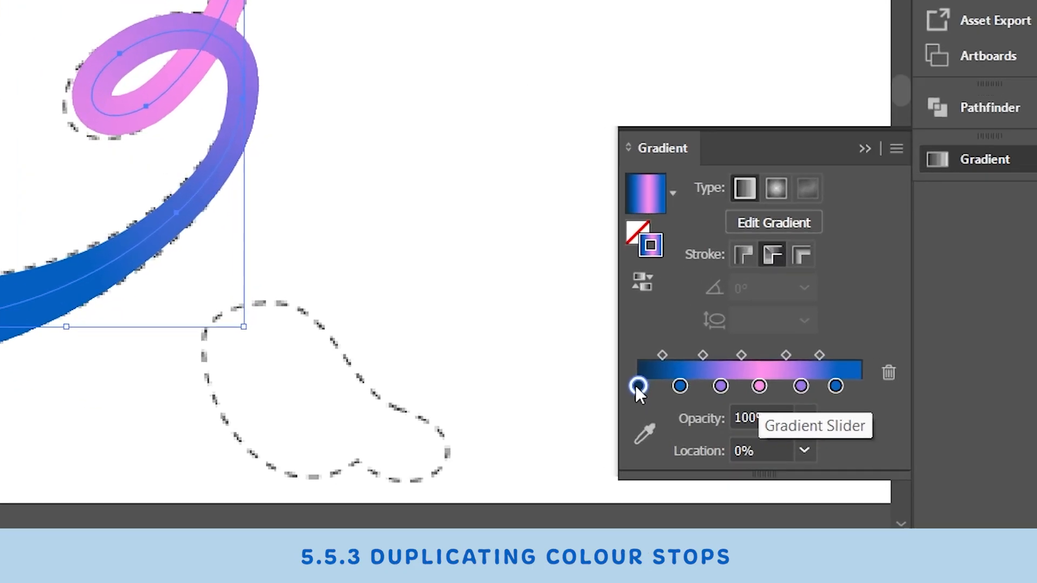
drag(808, 461, 930, 460)
drag(862, 378, 822, 384)
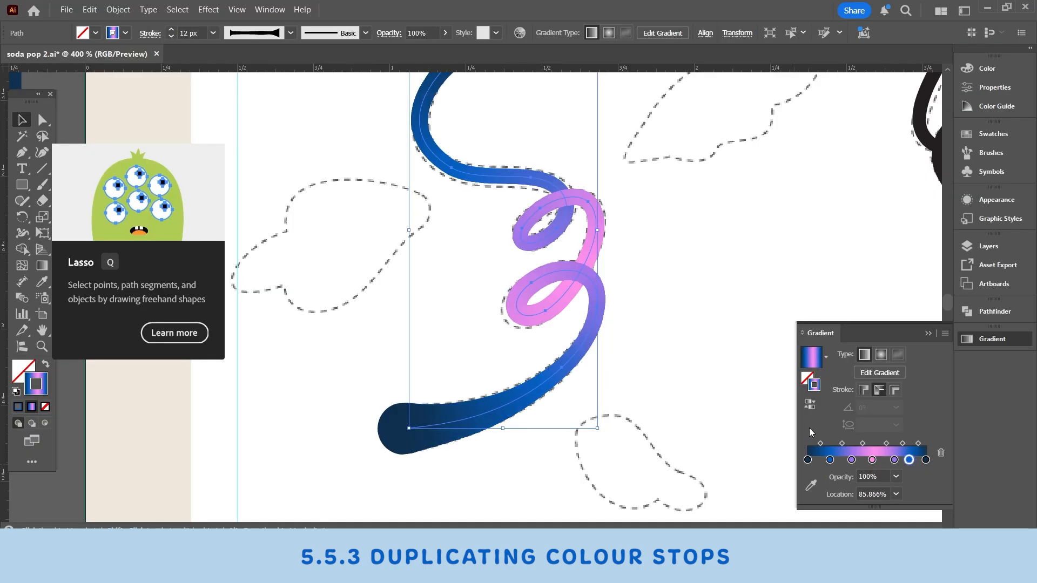
scroll(578, 260, up, 4)
scroll(577, 251, down, 3)
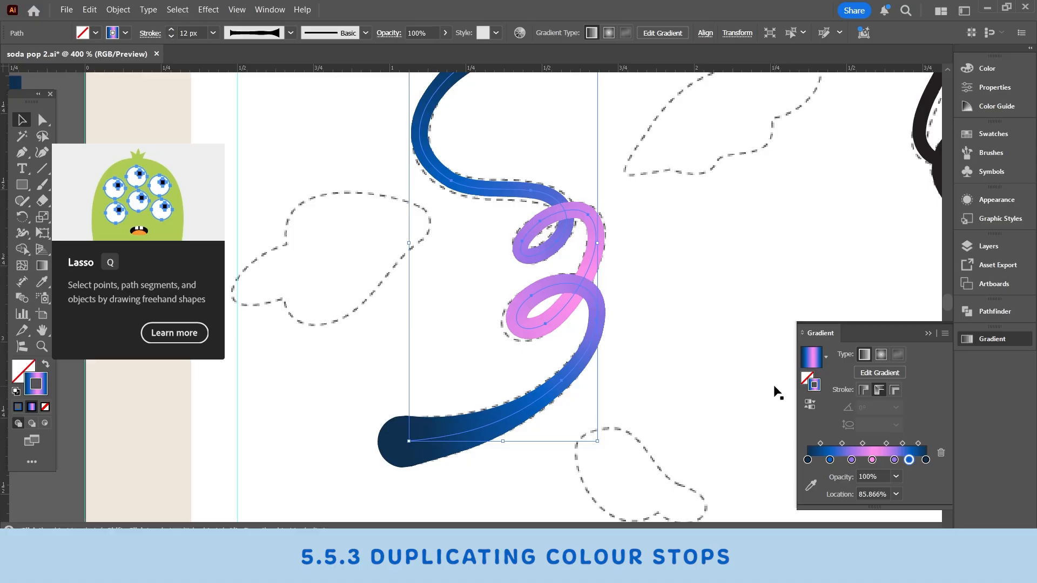
click(830, 459)
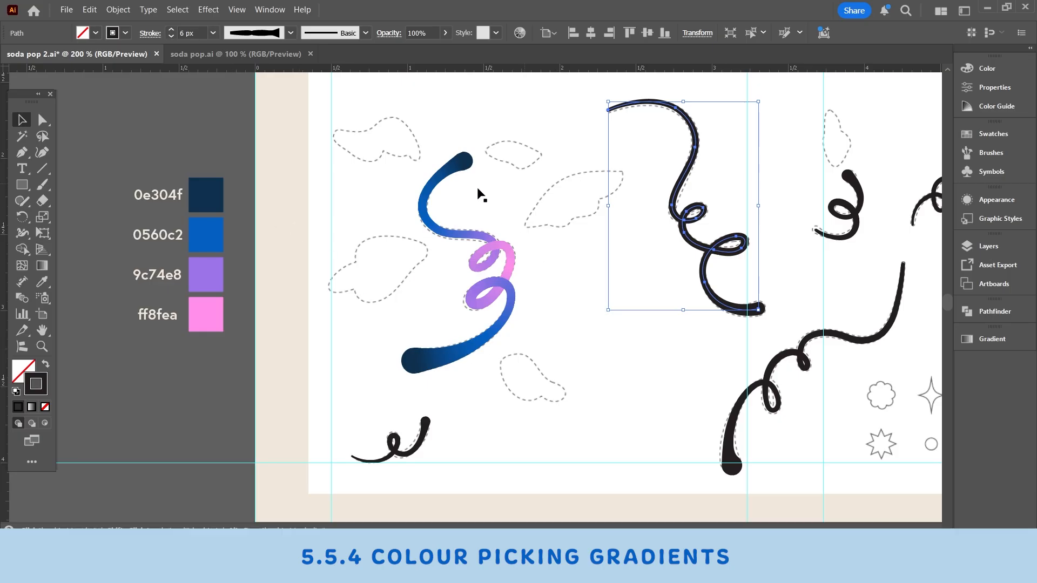
Step: Select the coloured first stem and draw a small square with its gradient stroke below the palette squares
scroll(330, 258, left, 1)
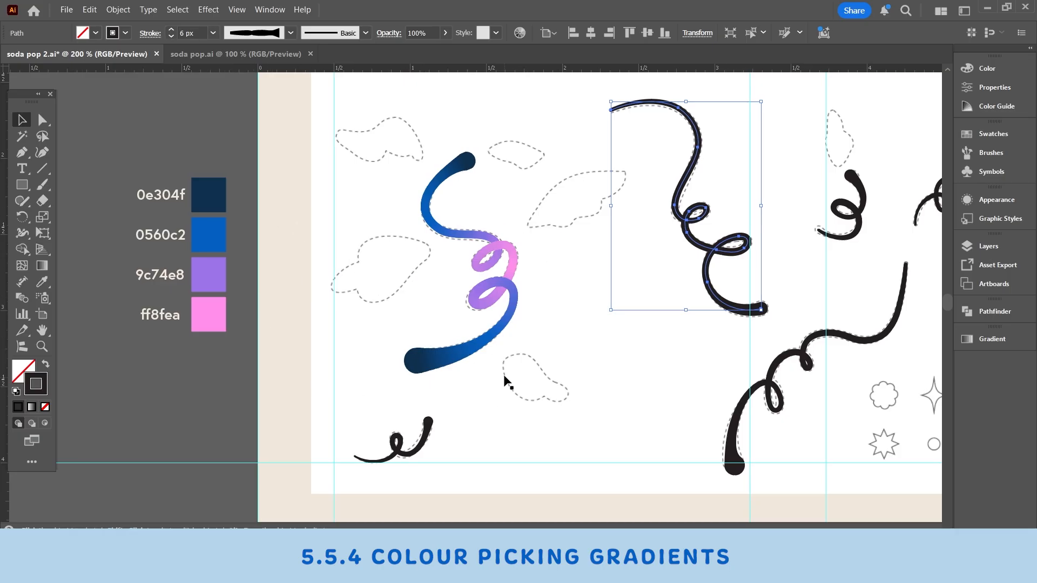
click(432, 363)
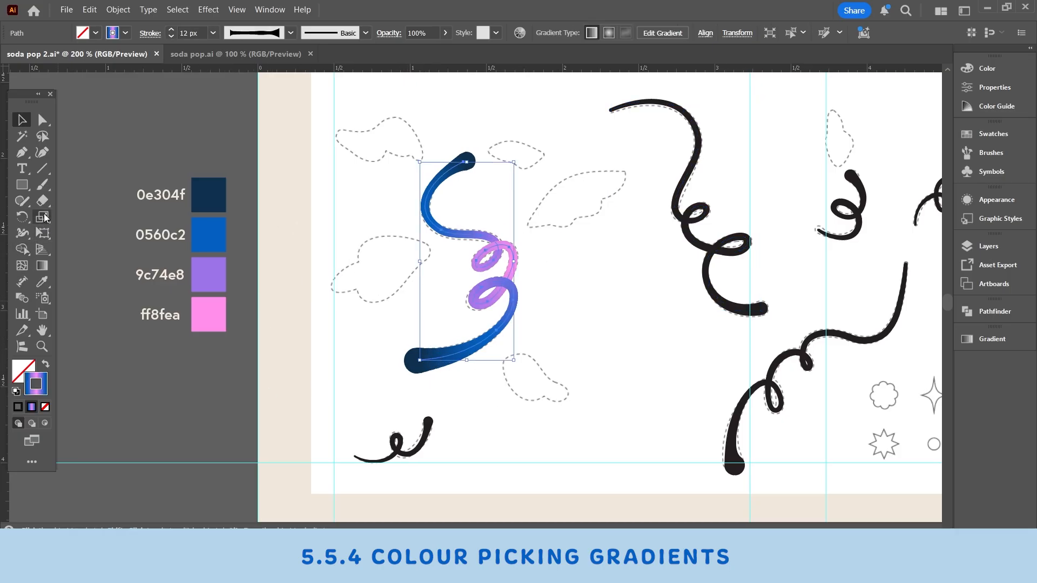
click(22, 185)
drag(172, 363, 204, 396)
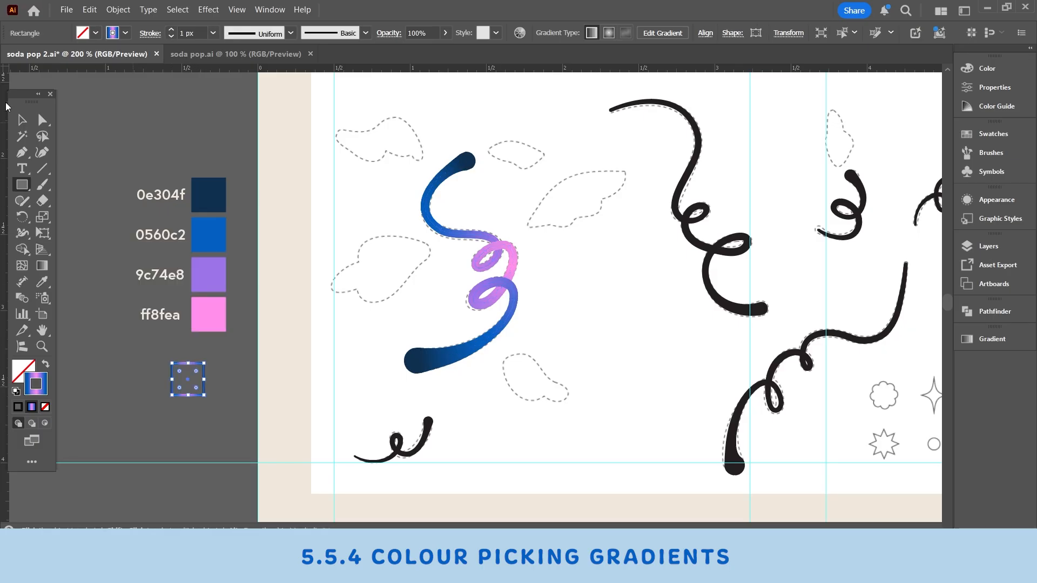
click(19, 119)
Step: Save the square's stroke gradient as a swatch named New Gradient Swatch
click(272, 10)
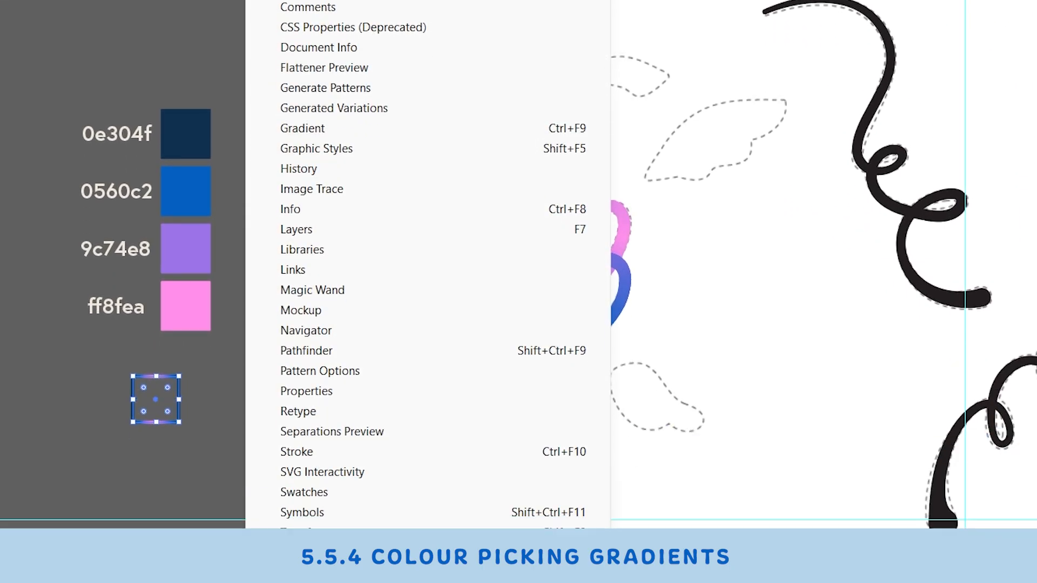
click(291, 440)
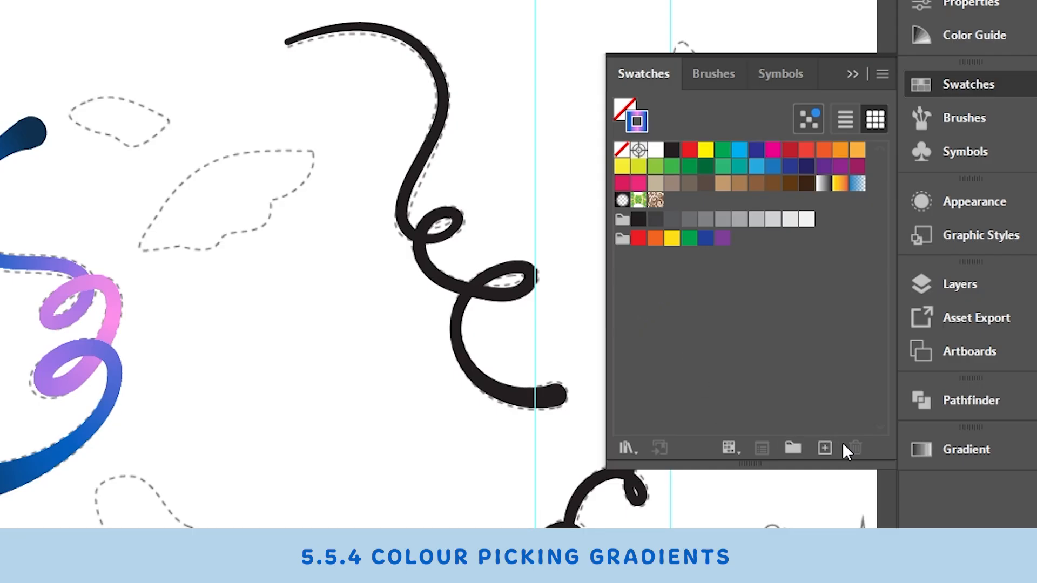
click(824, 448)
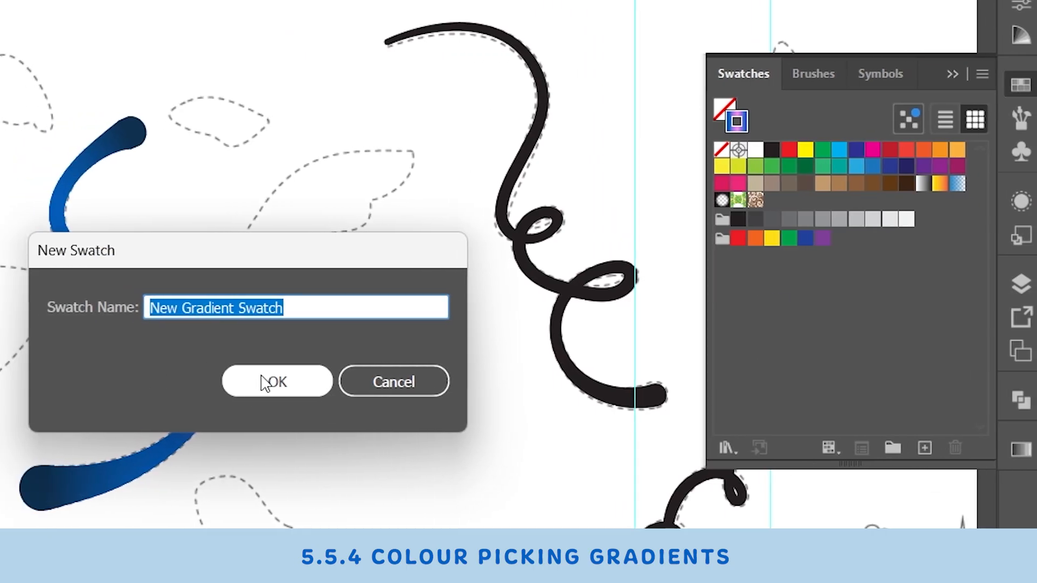
click(290, 383)
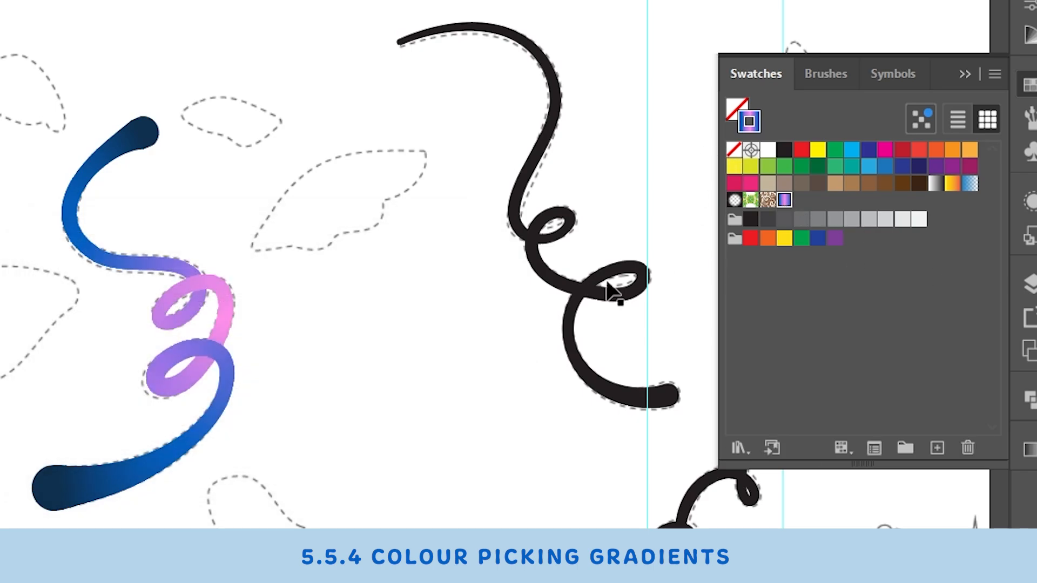
Step: Apply the saved gradient swatch to the stroke of the black second stem, and deselect it
click(596, 294)
drag(499, 333, 437, 351)
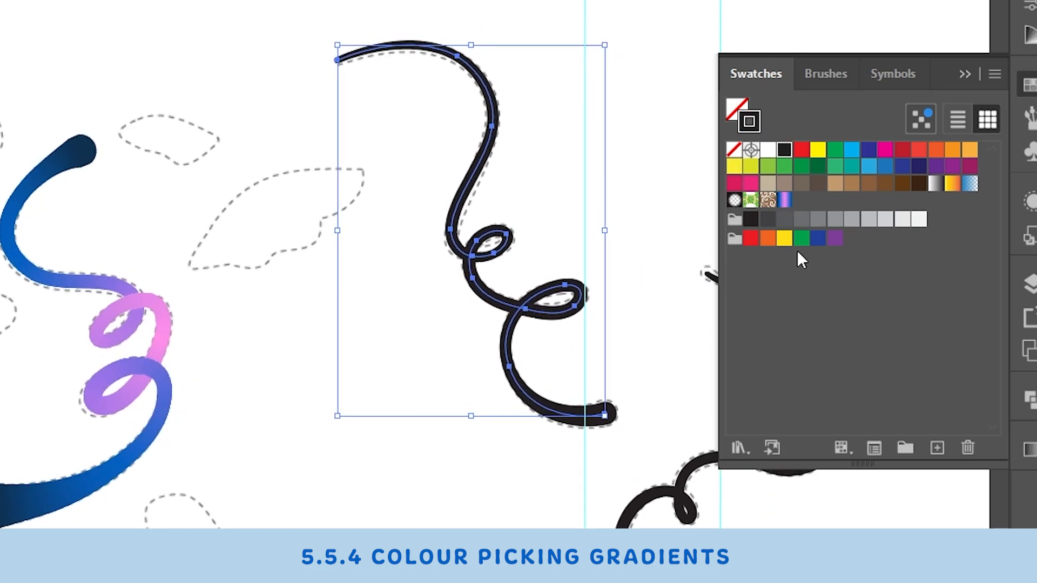
click(784, 201)
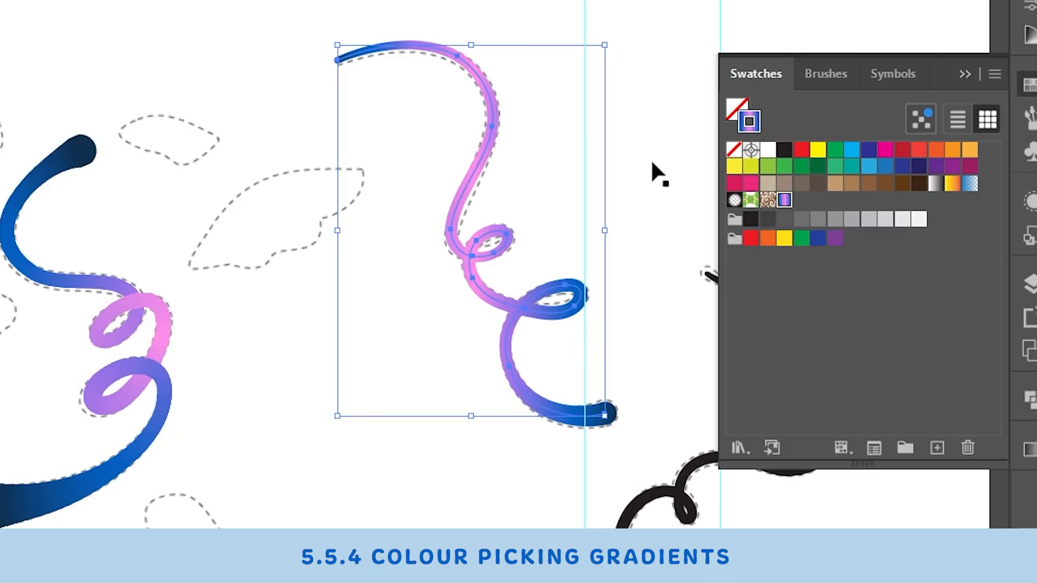
click(377, 348)
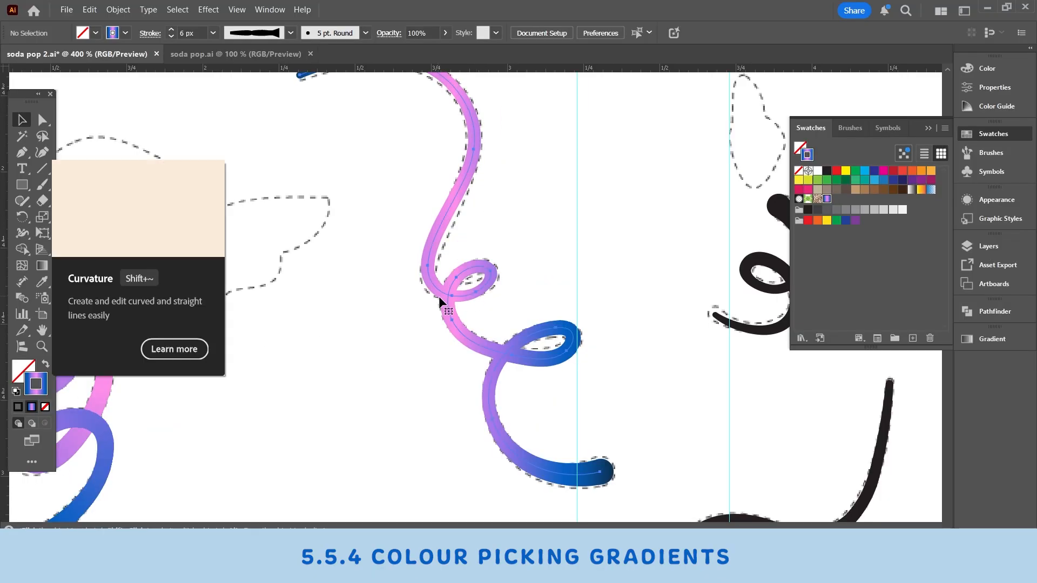
Step: Reselect the second stem and apply its gradient along the stroke
click(440, 298)
drag(505, 331, 704, 331)
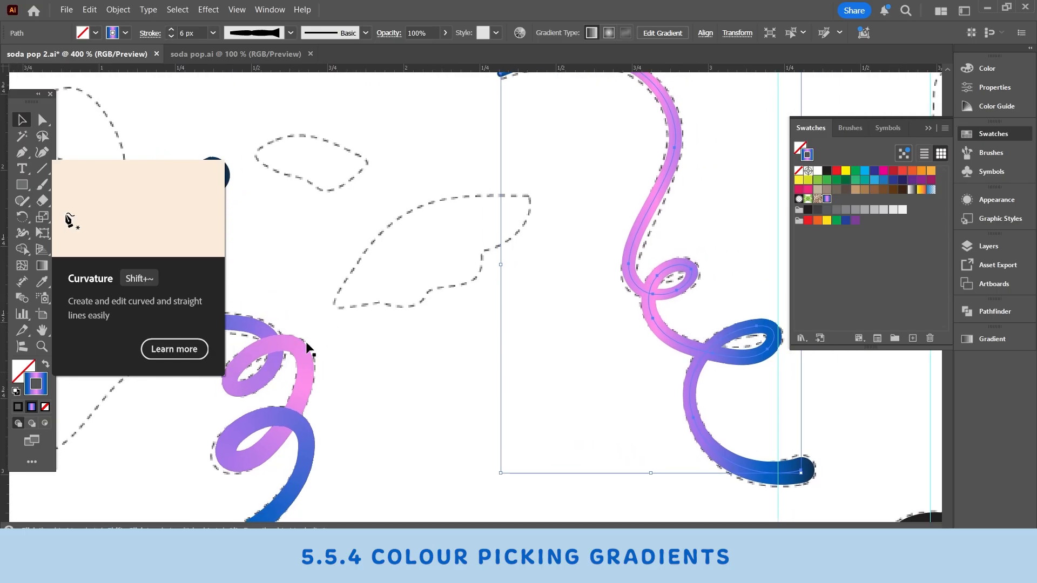
click(682, 309)
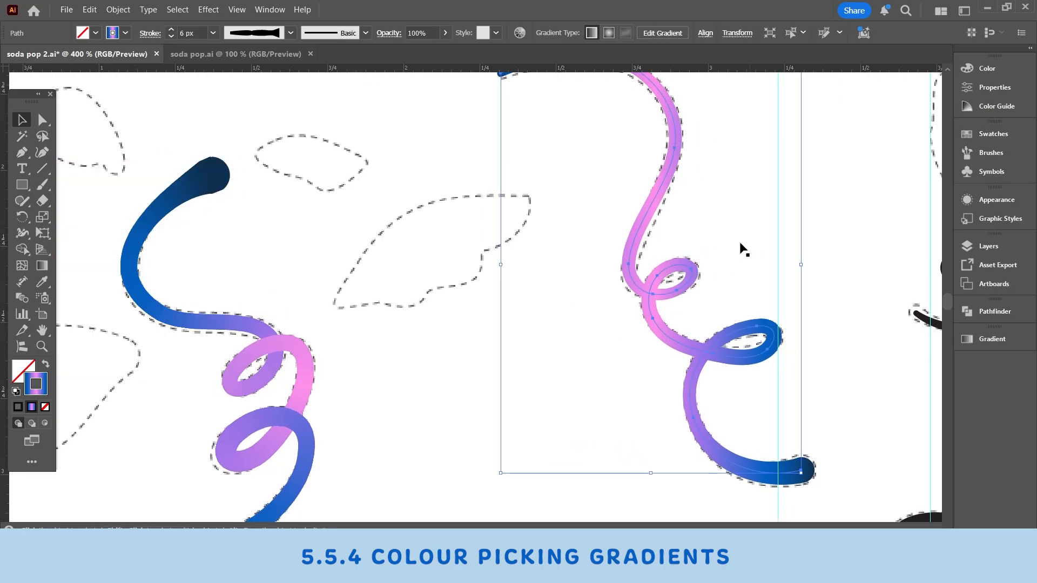
click(992, 339)
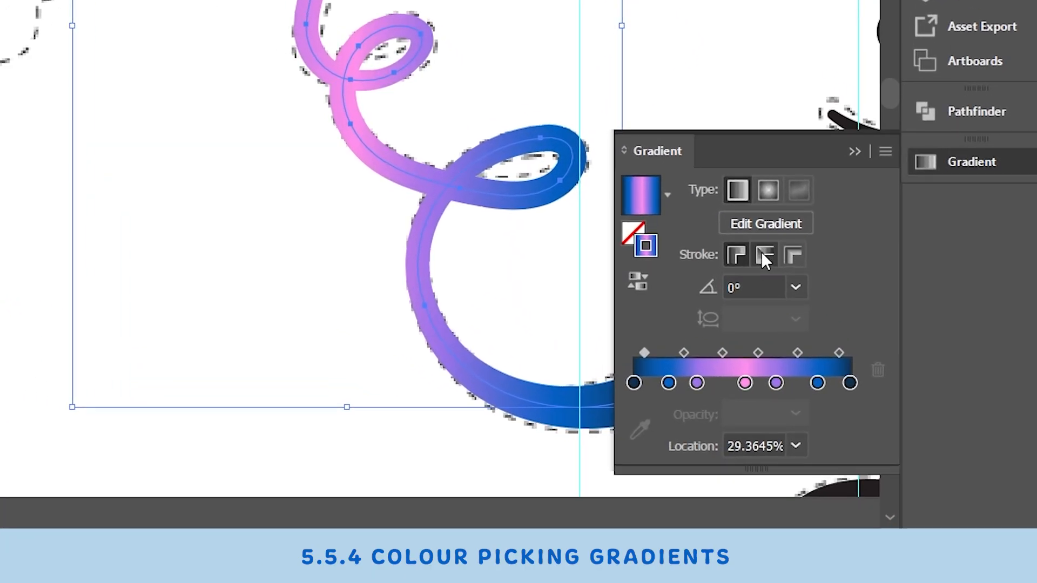
click(879, 391)
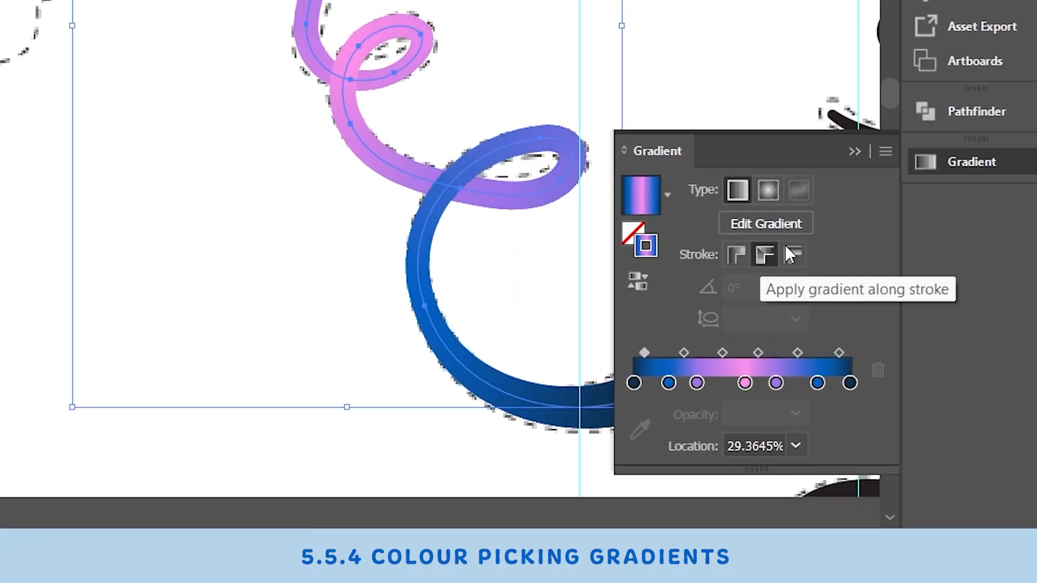
Step: Apply the saved navy, blue, purple and pink gradient swatch to the stroke of the long black stem beneath the second stem
click(856, 152)
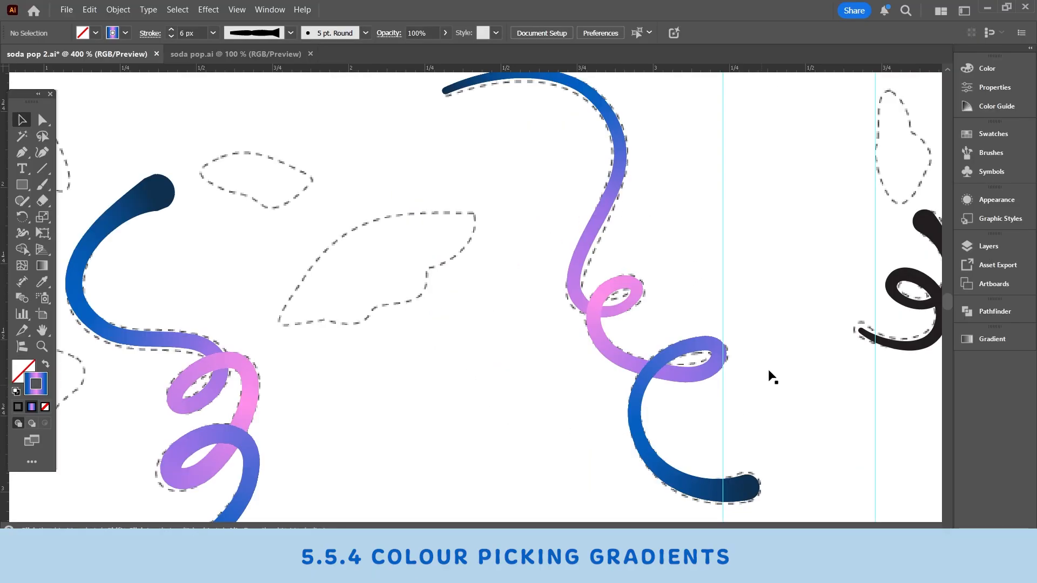
drag(774, 380, 628, 160)
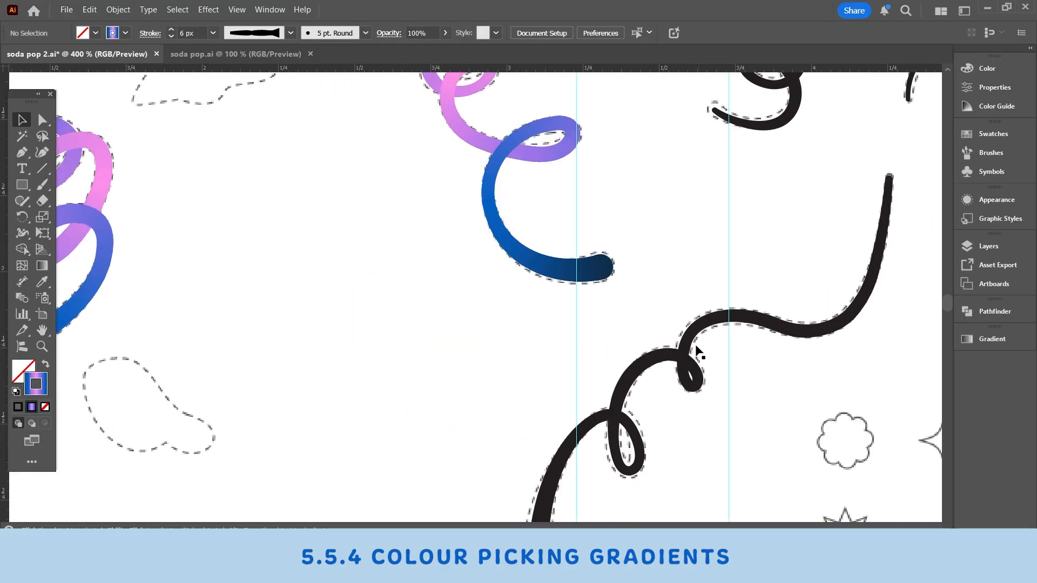
click(685, 351)
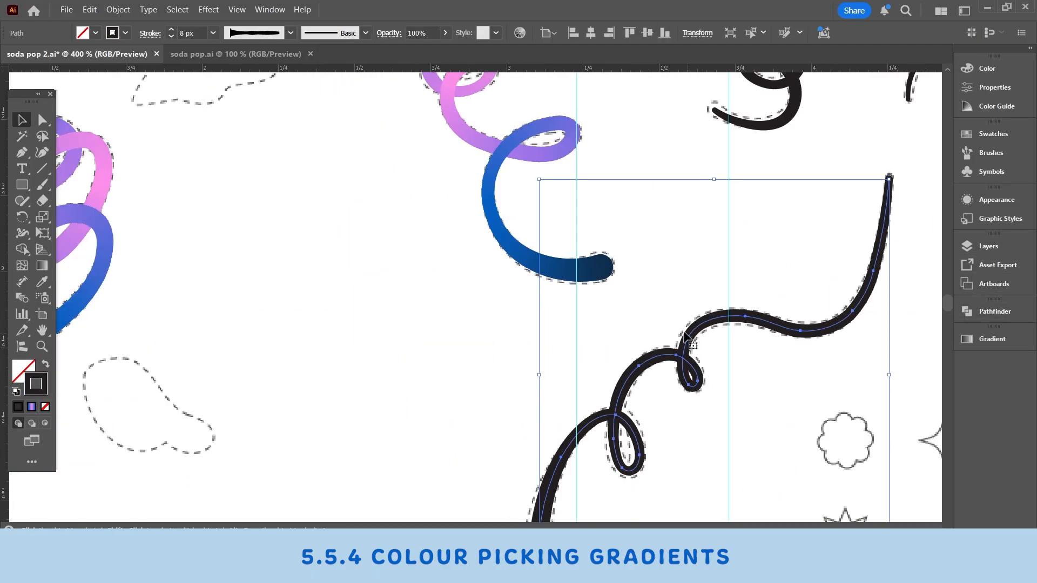
key(ctrl+minus)
key(ctrl+minus)
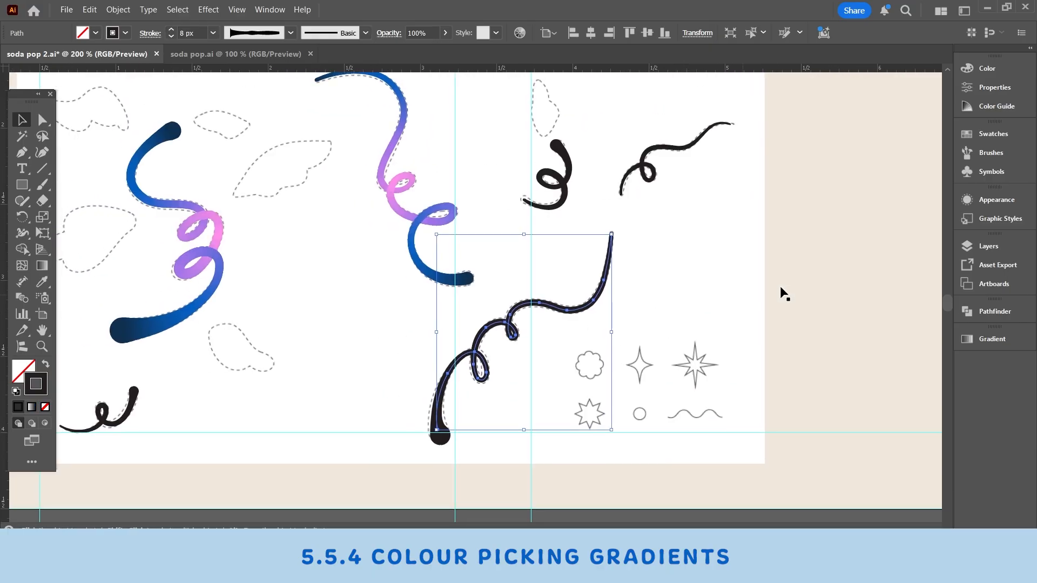
drag(592, 293, 600, 293)
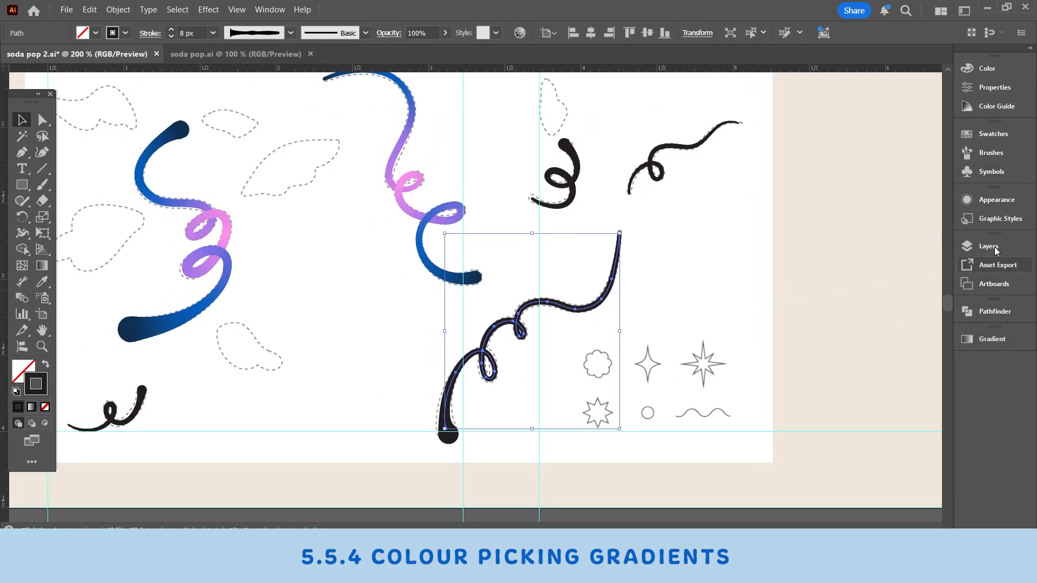
click(993, 134)
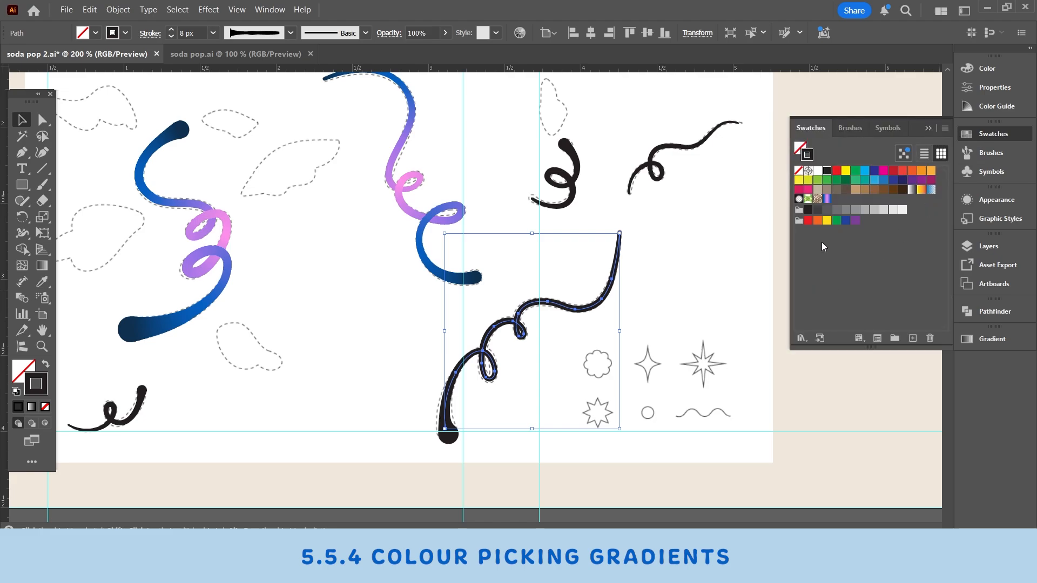
click(828, 200)
Step: Run the long stem's gradient along its stroke and deselect it
click(994, 339)
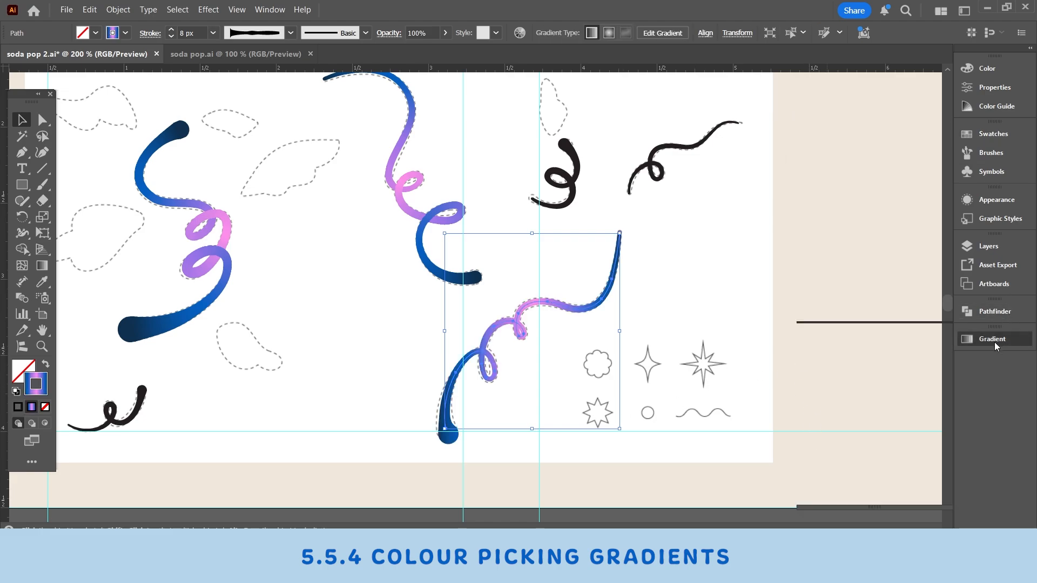
click(878, 391)
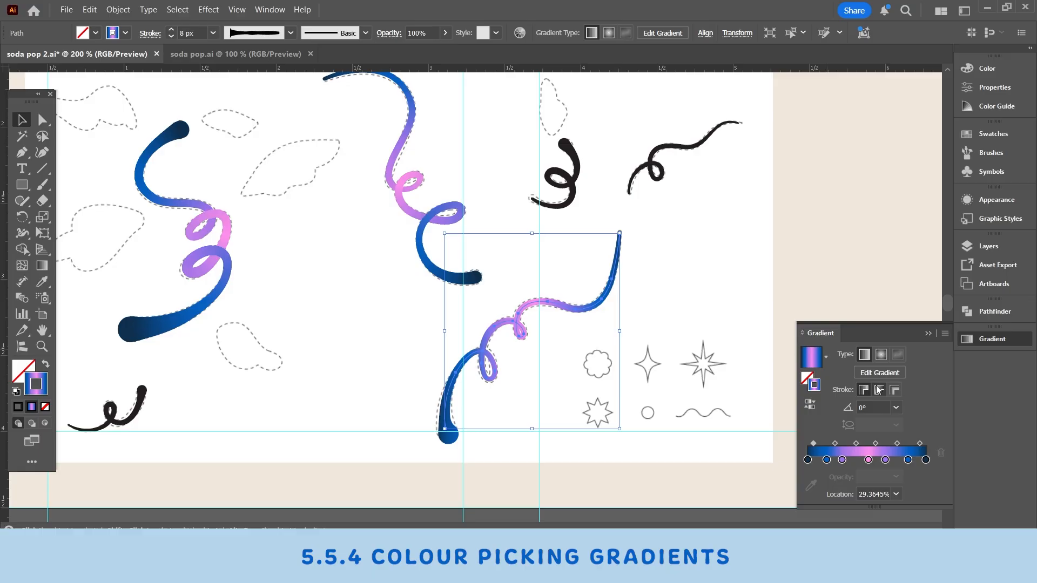
click(831, 308)
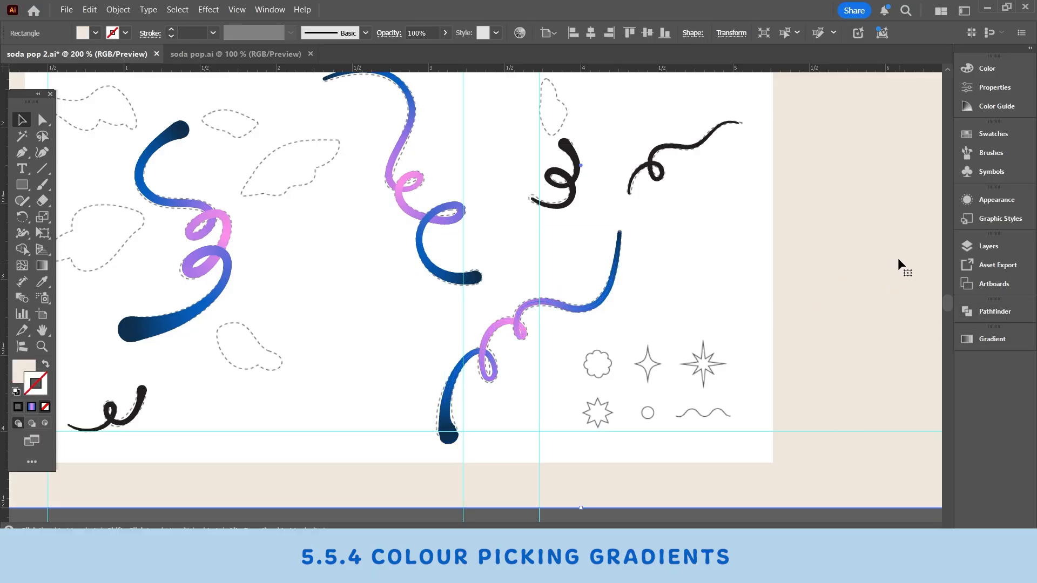
click(617, 286)
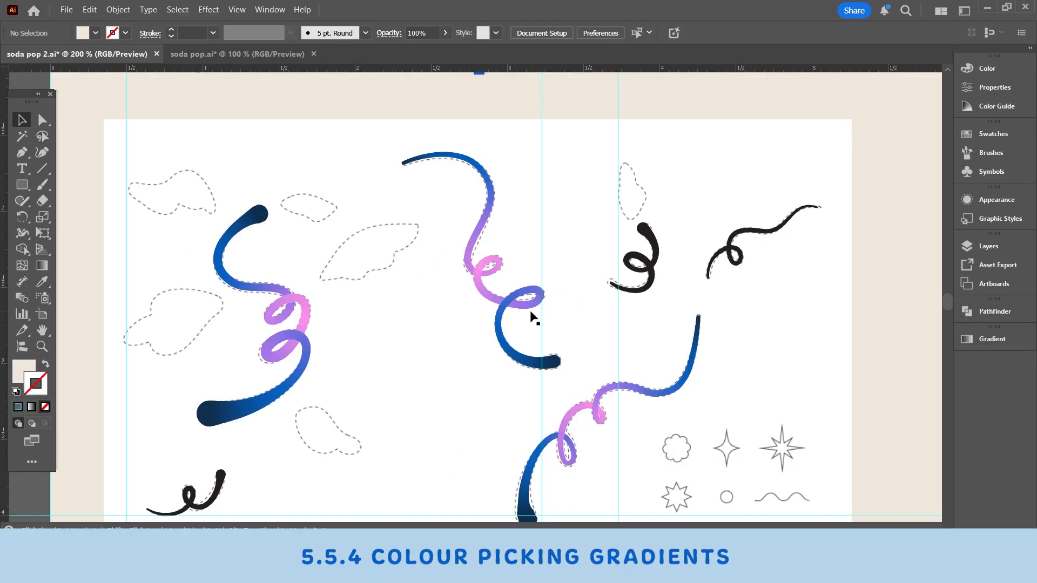
Step: Select the small black stem below the first stem and give its stroke the default white-to-black linear gradient
scroll(548, 311, down, 2)
scroll(546, 303, left, 5)
scroll(547, 304, down, 2)
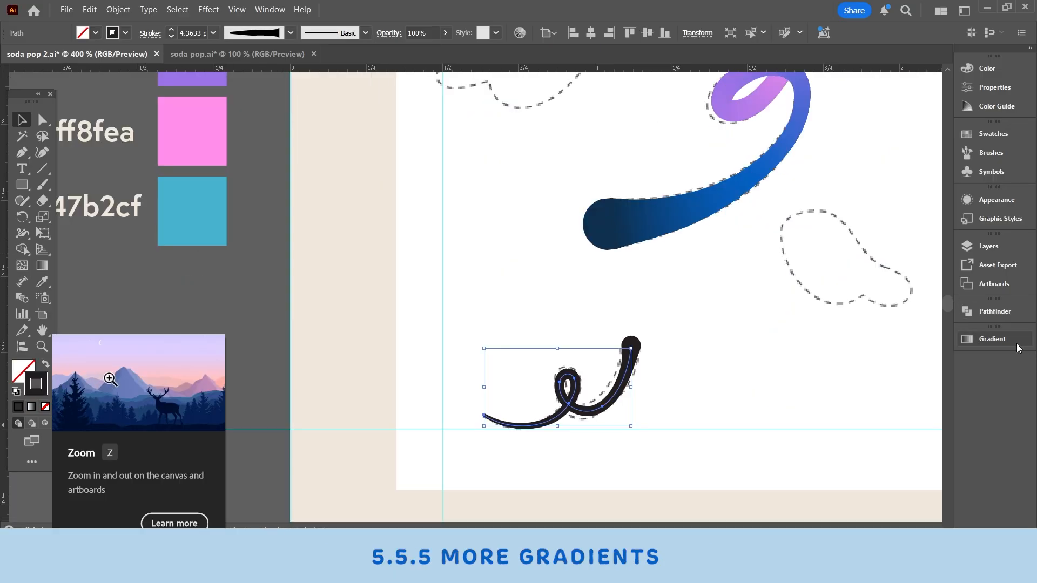
click(992, 339)
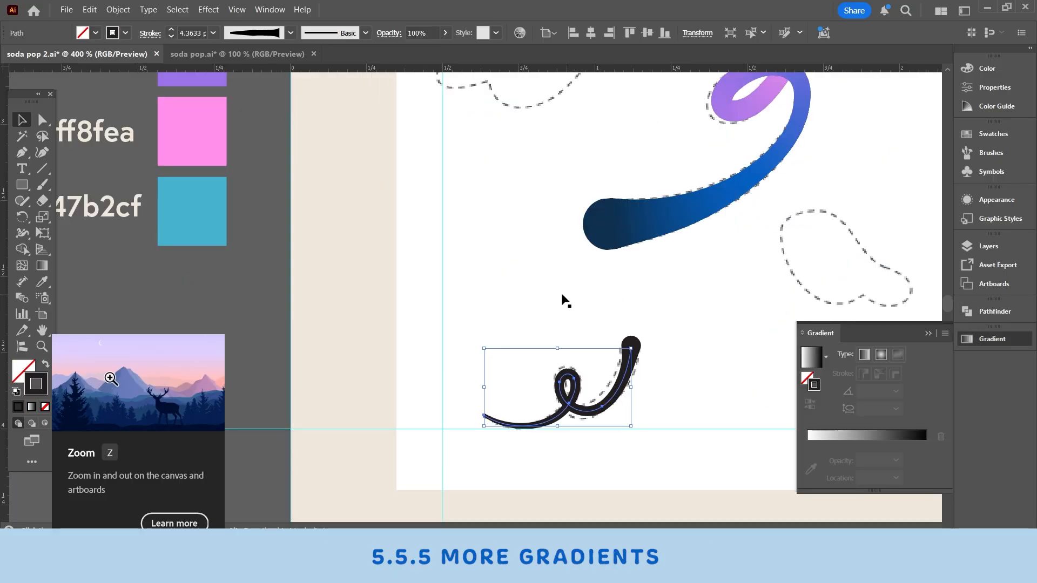
click(880, 435)
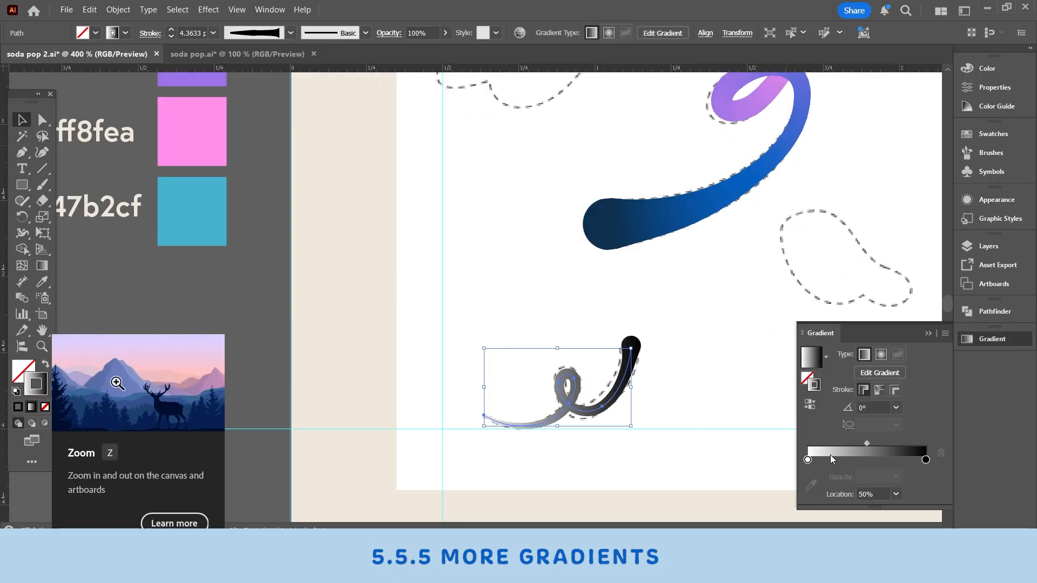
Step: Build the small stem's gradient with black stops at both ends and three white stops at about 30%, 52% and 76%
scroll(706, 294, up, 1)
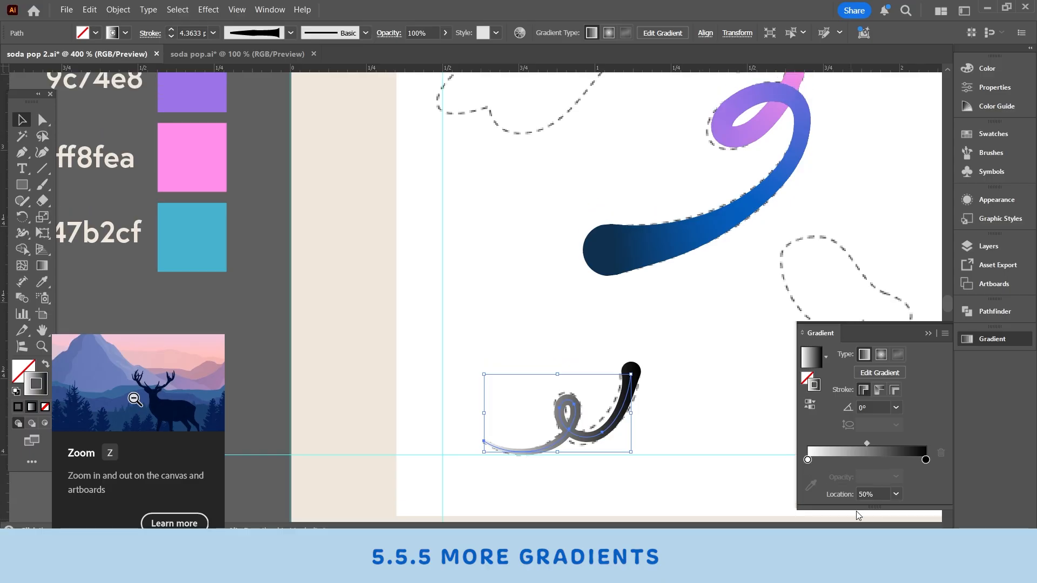
mouse_move(808, 462)
mouse_down()
mouse_move(878, 460)
mouse_move(808, 460)
mouse_up()
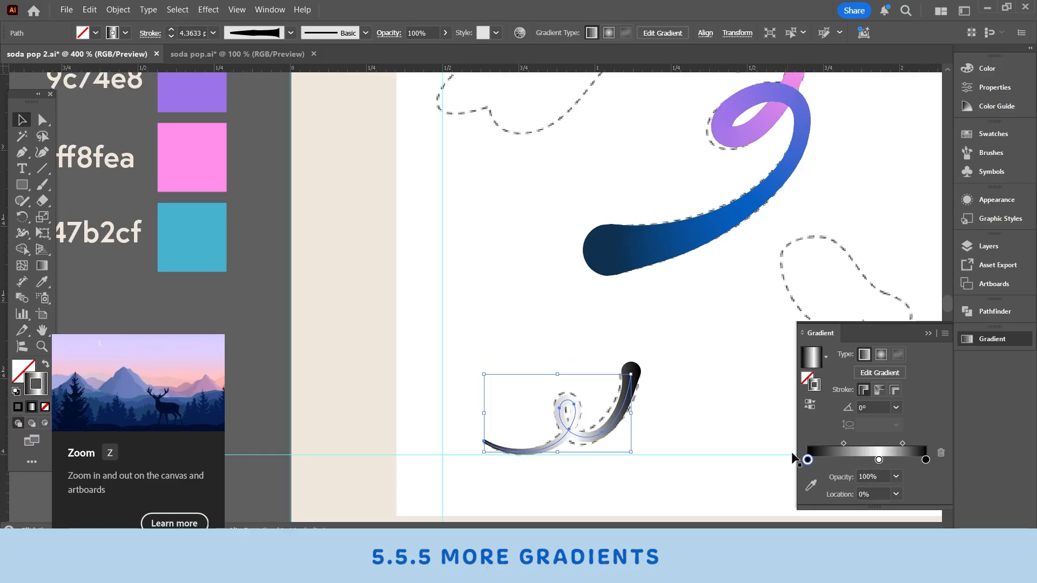
mouse_move(879, 460)
mouse_down()
mouse_move(843, 462)
mouse_move(898, 461)
mouse_up()
click(866, 460)
drag(624, 307, 870, 461)
Step: Colour the gradient's middle stop with the 47b2cf palette sample and raise its saturation and brightness to reach 41caf0
click(813, 485)
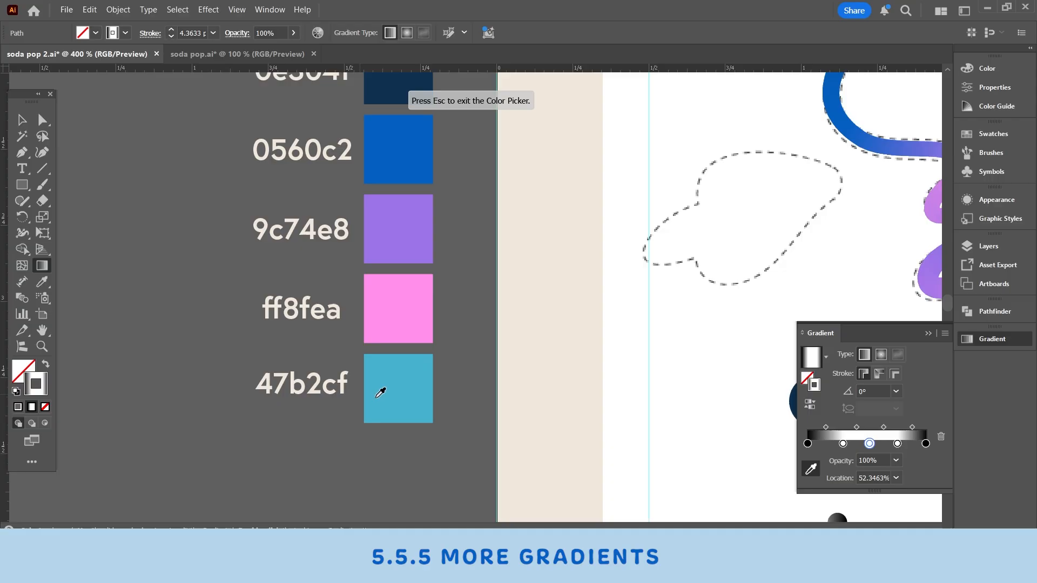
click(405, 389)
click(843, 444)
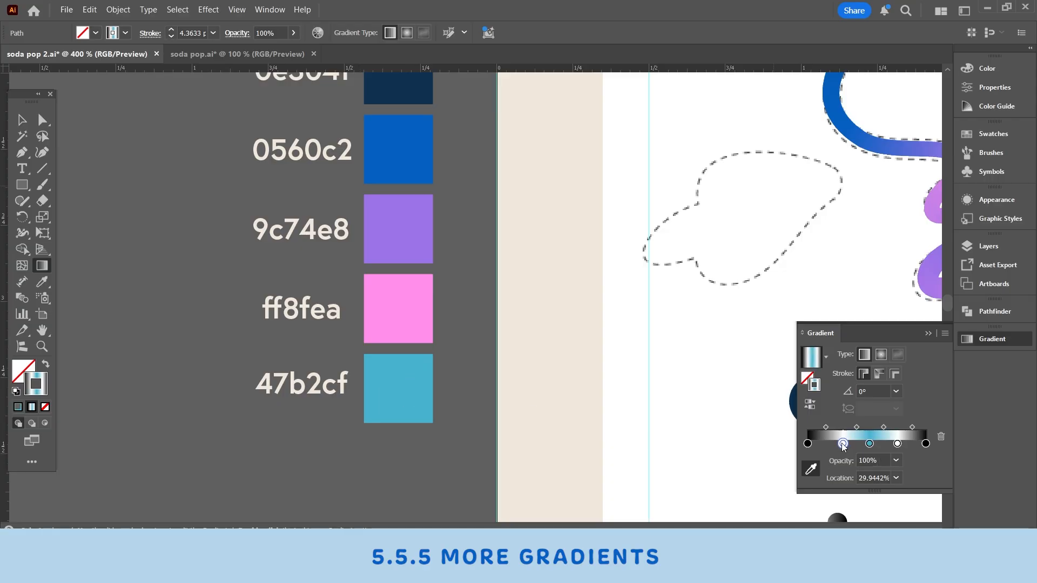
double_click(869, 445)
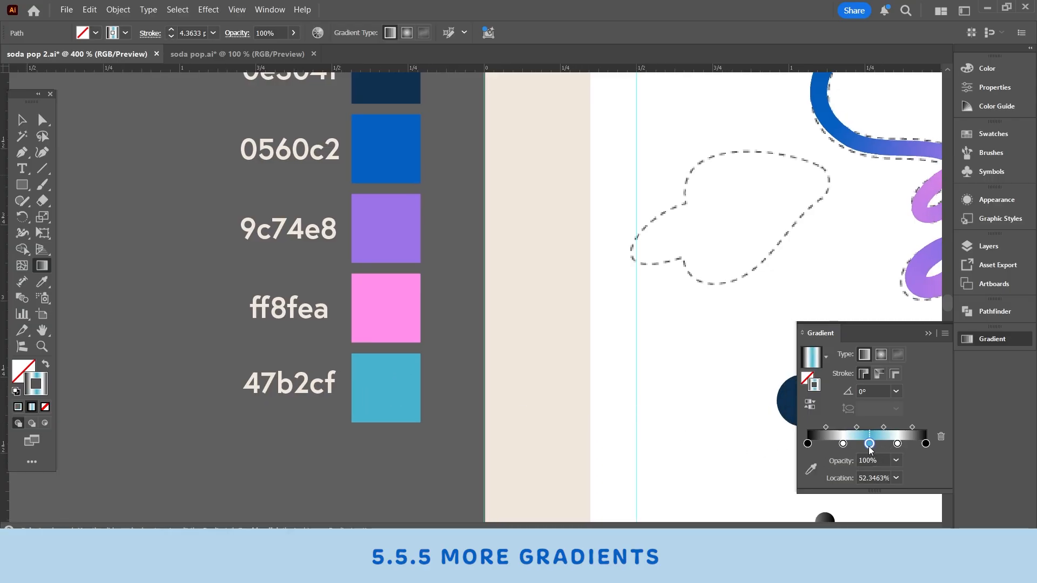
drag(868, 350, 866, 326)
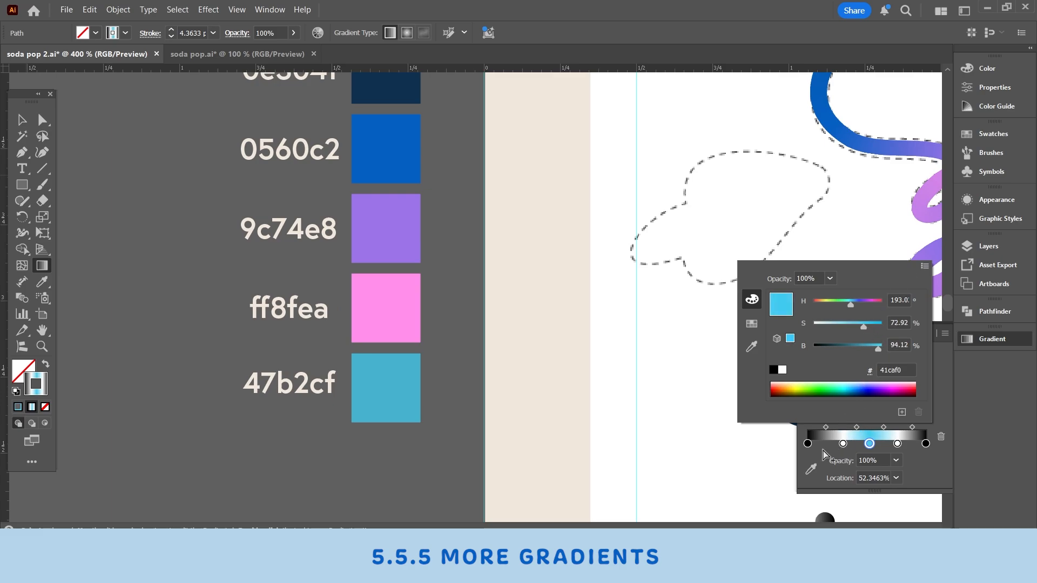
Step: Colour both end stops of the small stem's gradient with the navy palette sample 0e304f
click(807, 444)
click(808, 443)
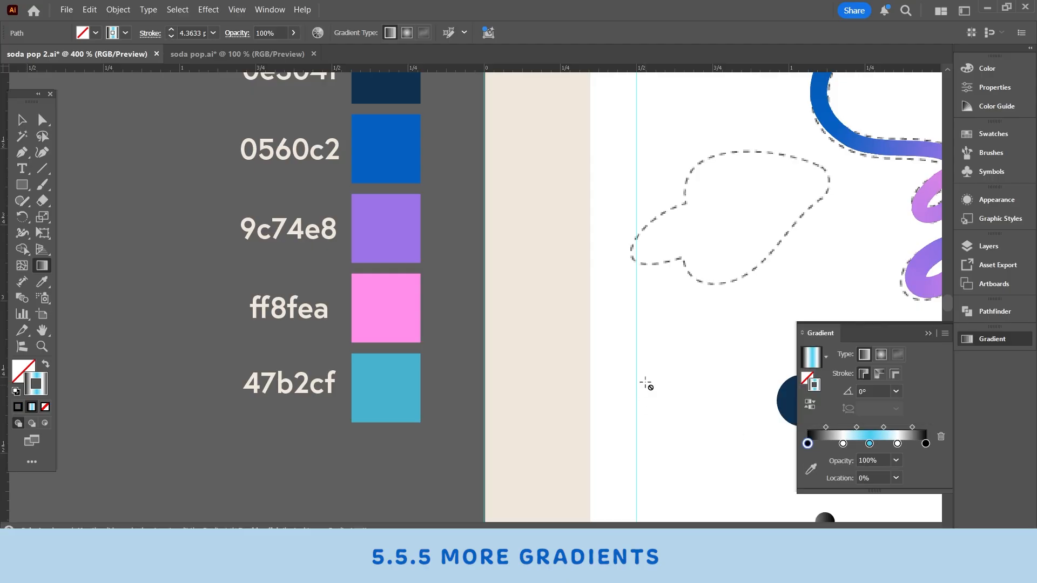
scroll(646, 384, up, 2)
click(925, 442)
click(810, 469)
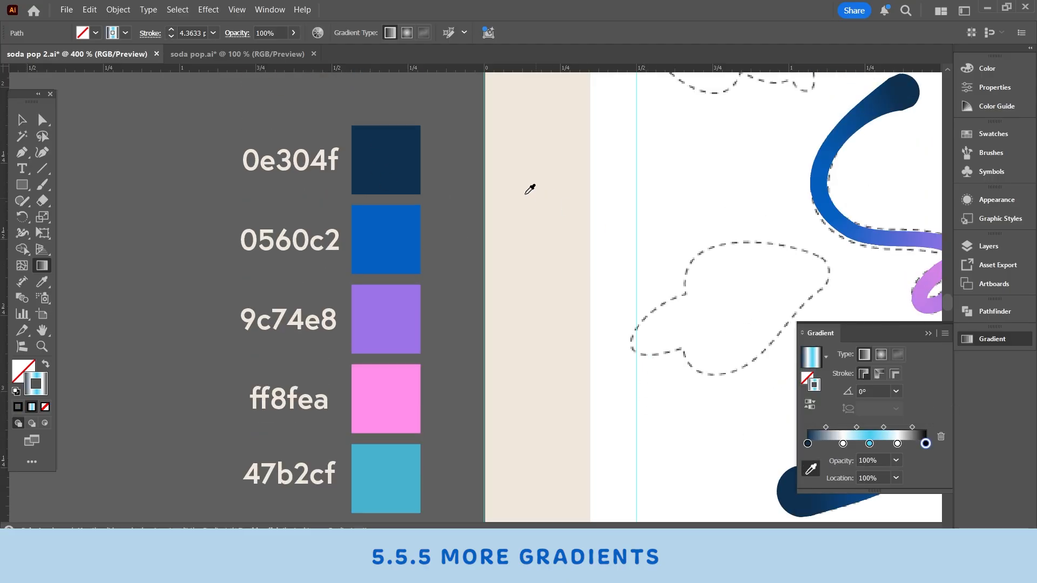
click(407, 152)
Step: Colour the two white stops on either side of the light blue middle with the blue palette sample 0560c2
click(842, 443)
click(810, 469)
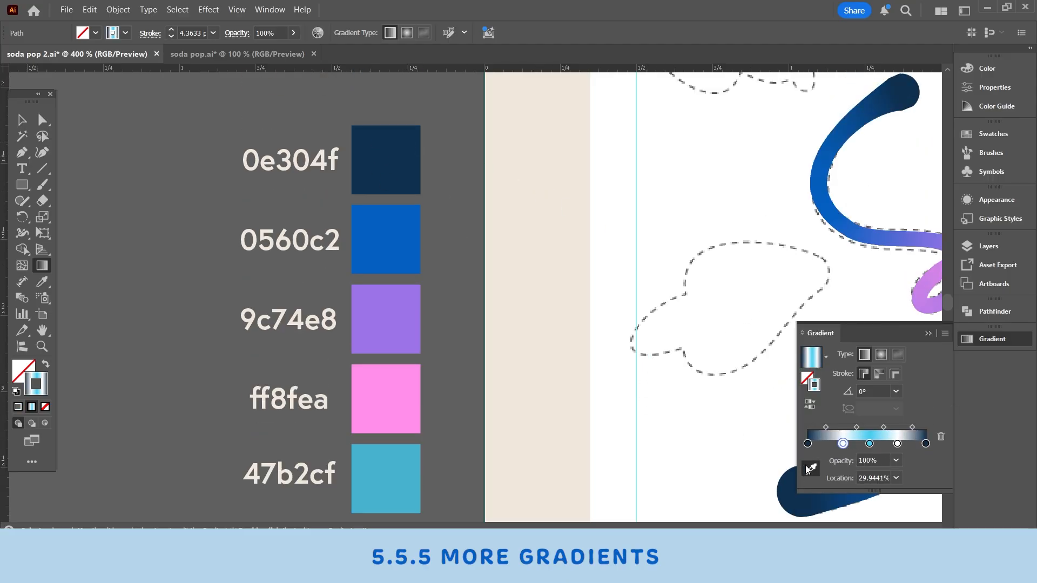
click(407, 252)
click(897, 444)
click(406, 250)
drag(660, 474, 458, 170)
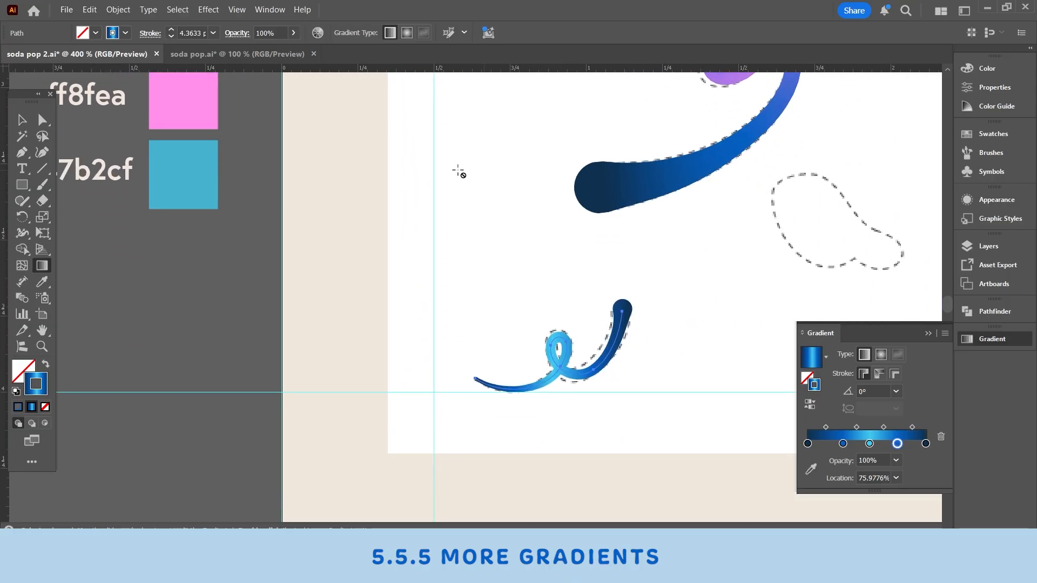
Step: Apply the small stem's blue gradient along its stroke and deselect it
key(v)
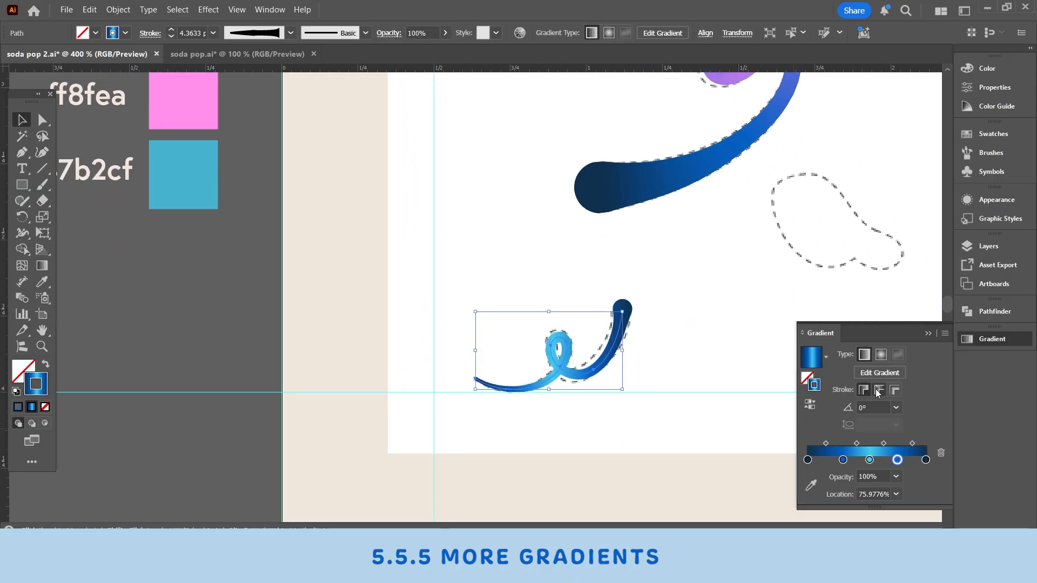
click(878, 390)
click(273, 322)
mouse_move(574, 328)
mouse_down()
mouse_move(574, 367)
mouse_move(547, 361)
mouse_up()
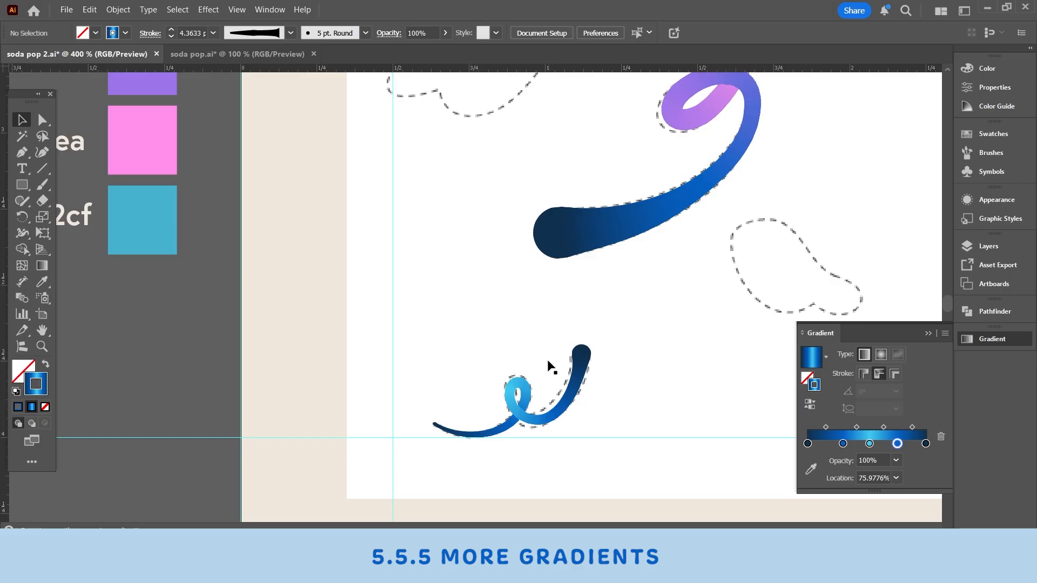
Step: Move the small stem's blue stops outward, the first to 16.5363%, and set the last midpoint to 59.581%
click(581, 362)
drag(843, 460, 828, 461)
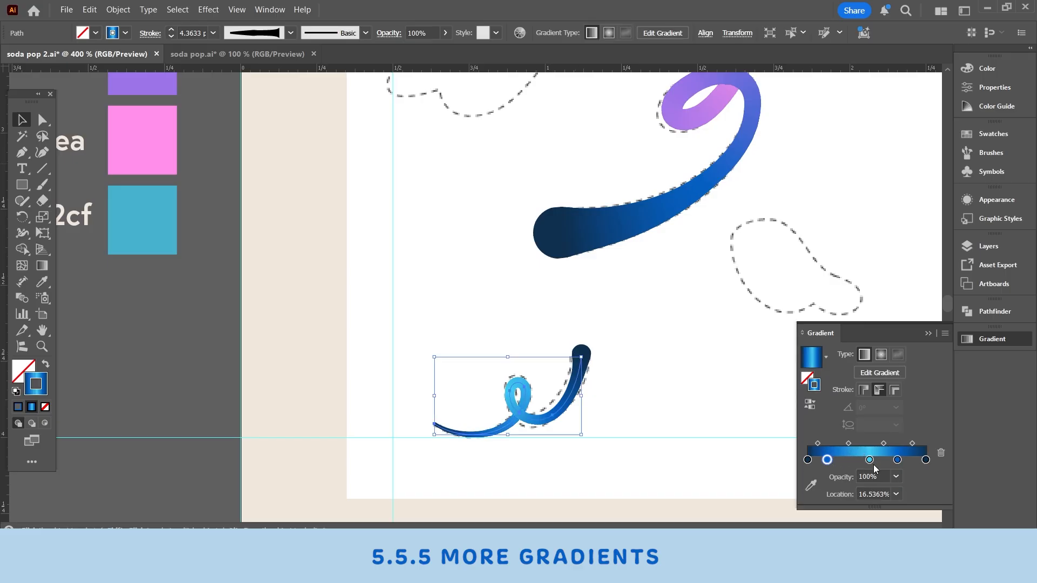
drag(895, 460, 919, 443)
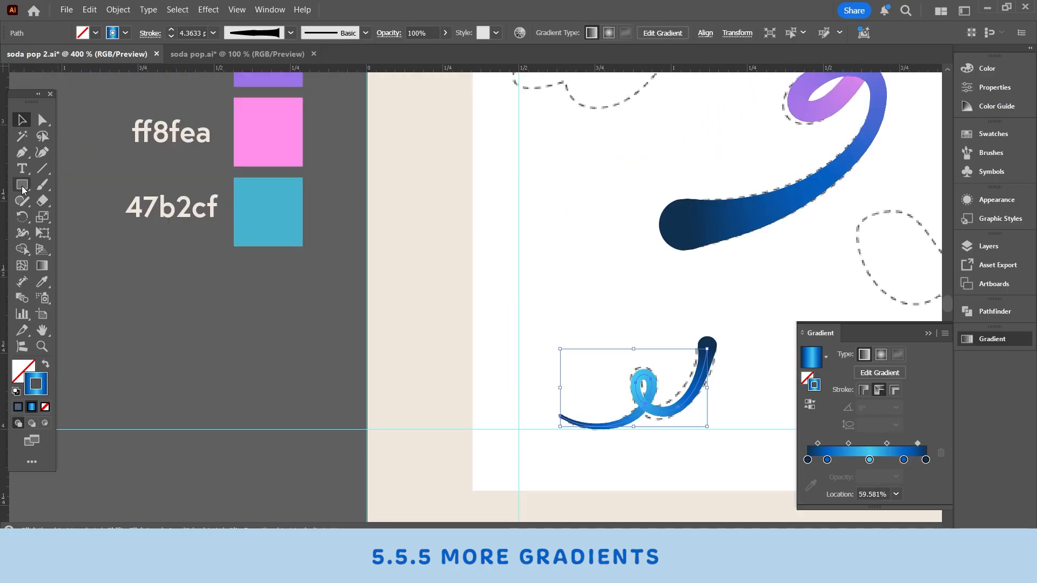
Step: Draw a small square with the blue gradient stroke below the palette squares and save its gradient as a new swatch
click(22, 186)
drag(228, 278, 273, 327)
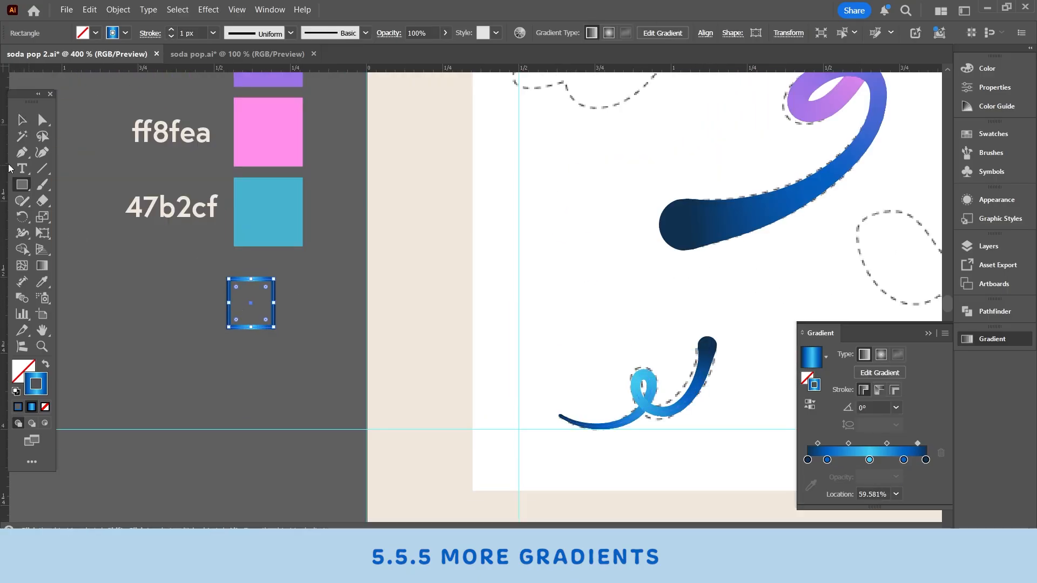
key(v)
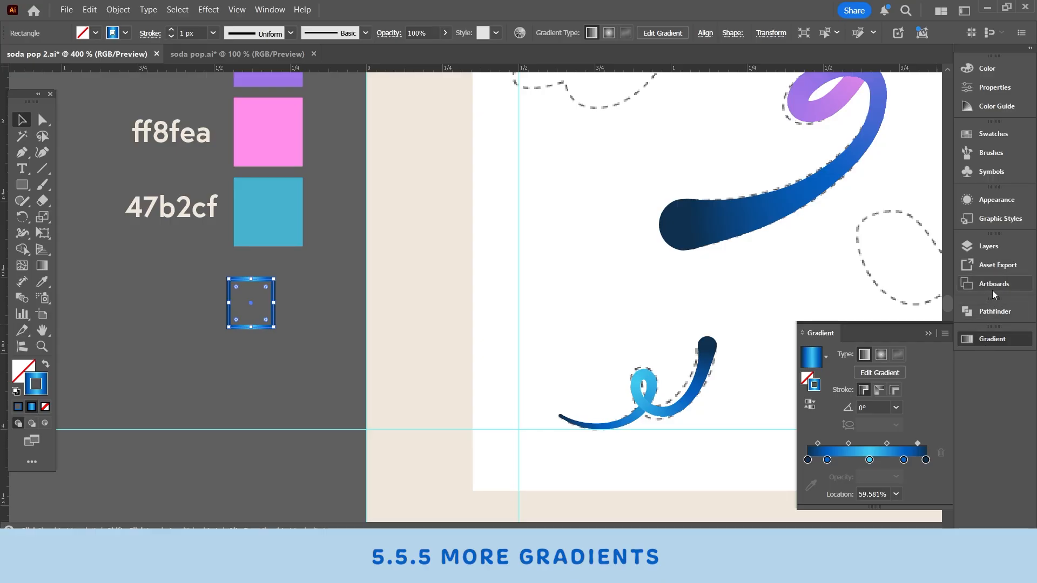
click(1003, 135)
click(912, 338)
click(558, 307)
Step: Select both remaining black stems, the short curly one and the thin one, and apply the saved blue gradient swatch to their strokes
scroll(606, 284, up, 1)
drag(756, 222, 215, 456)
click(423, 318)
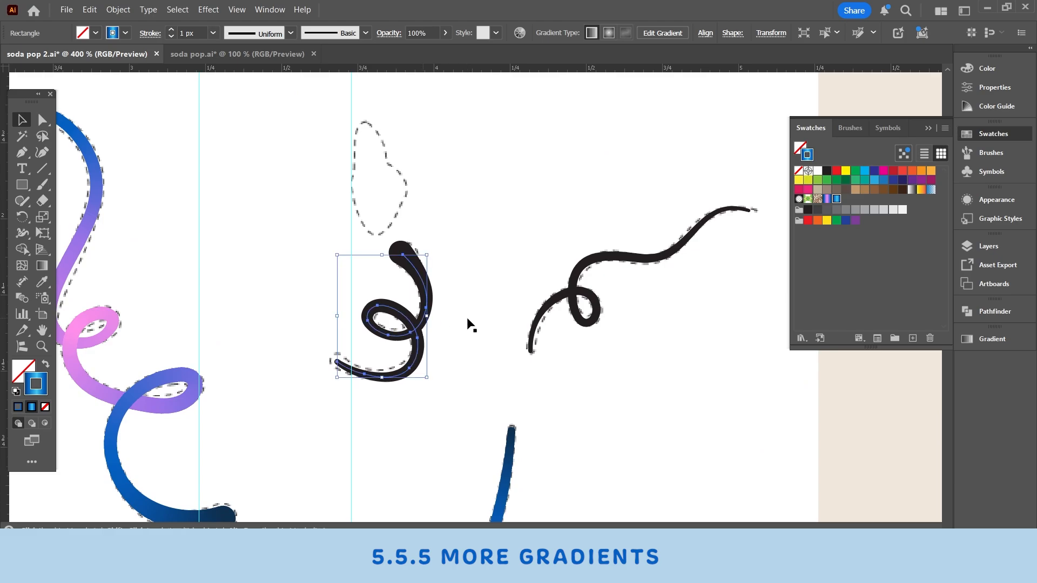
shift+click(589, 295)
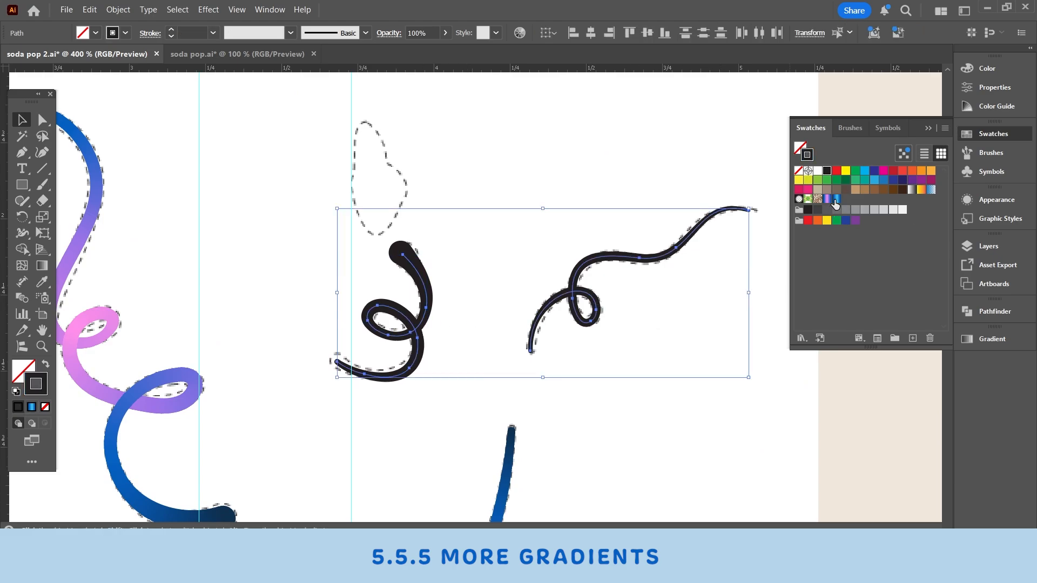
click(836, 200)
Step: Run the blue gradient along the strokes of the two selected stems and deselect them
click(996, 345)
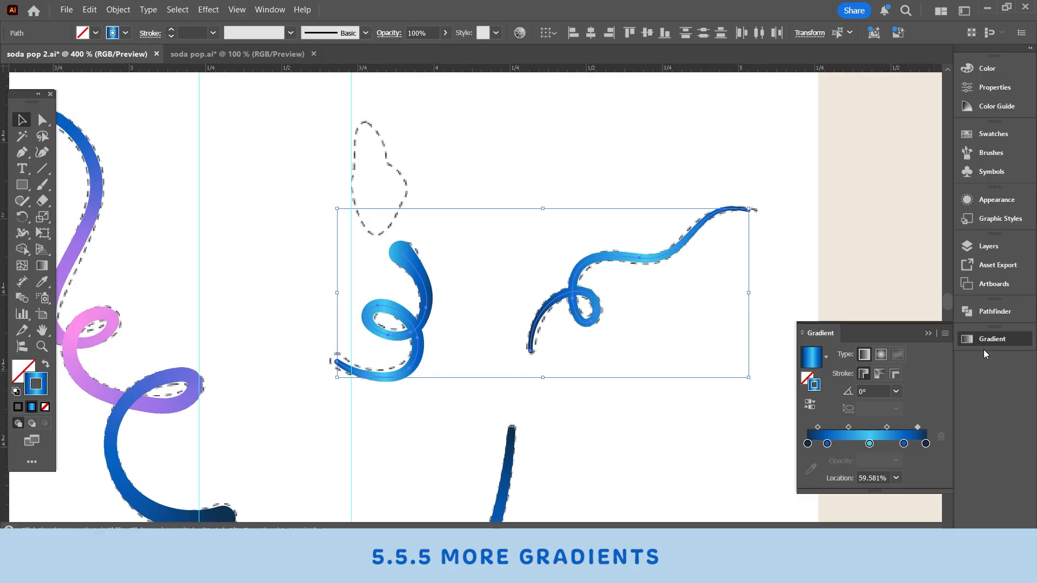
click(884, 377)
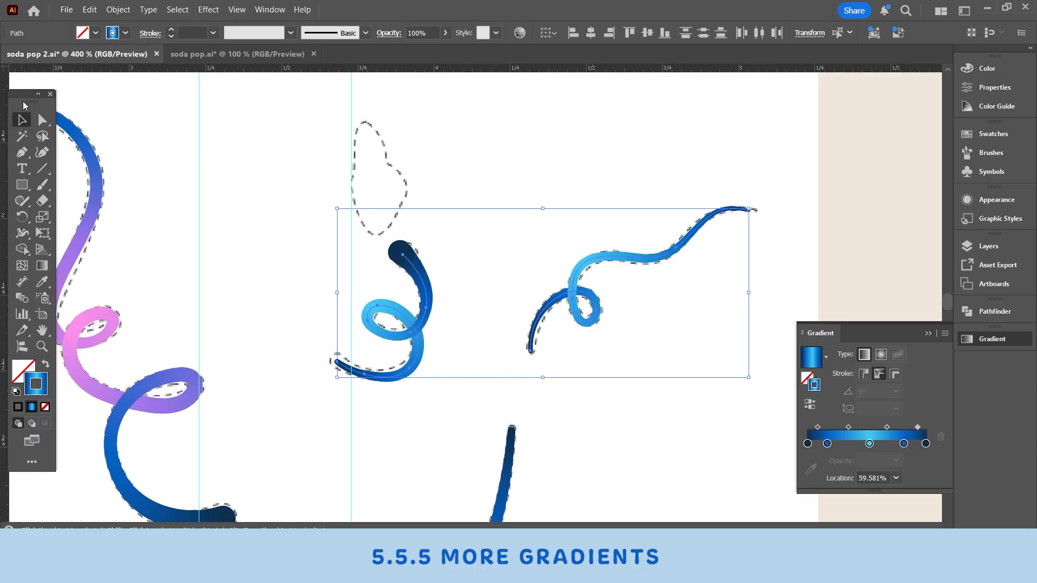
click(612, 217)
Step: Try shifting the first blue gradient stop on the thin stem, undo it, and adjust the blue stops on the short curly stem
click(614, 256)
mouse_move(828, 460)
mouse_down()
mouse_move(879, 459)
mouse_move(824, 459)
mouse_move(840, 460)
mouse_up()
key(ctrl+z)
click(423, 324)
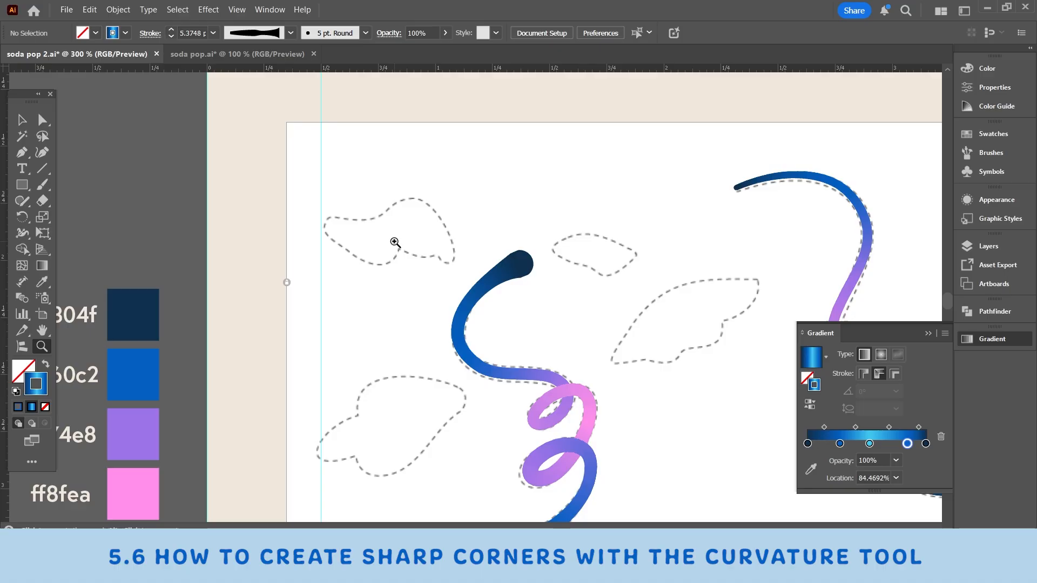
click(394, 238)
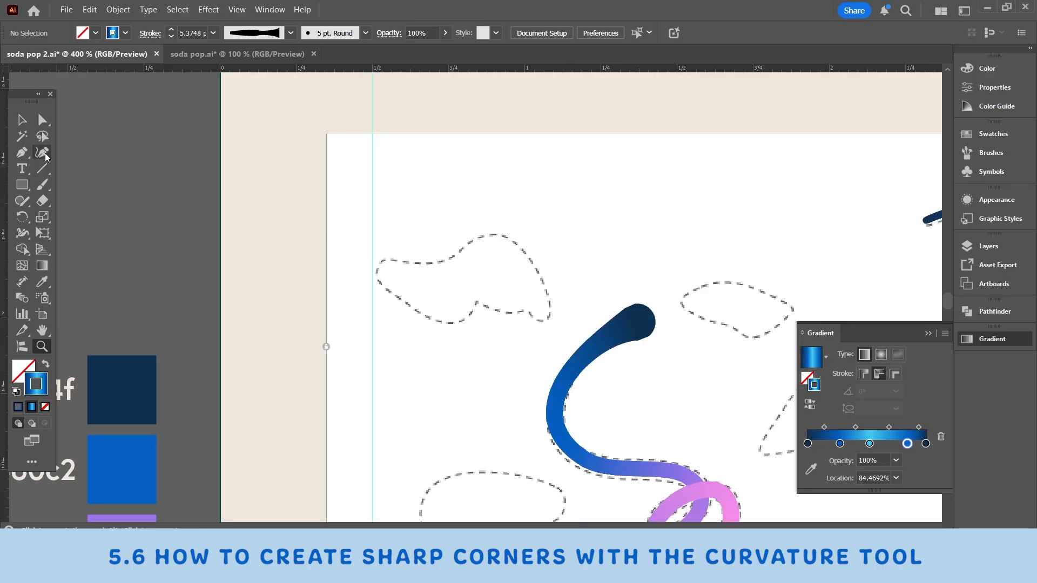
Step: Try tracing the upper-left dashed cloud-like outline with smooth Curvature points and a blue gradient stroke, and delete the trace
click(20, 120)
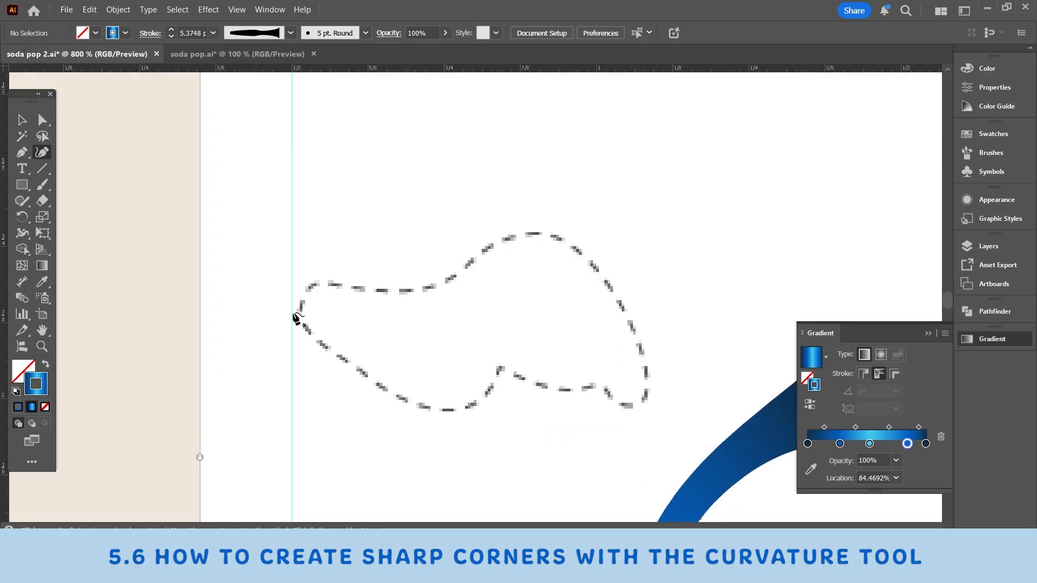
click(297, 314)
click(305, 285)
click(362, 291)
click(451, 287)
click(486, 248)
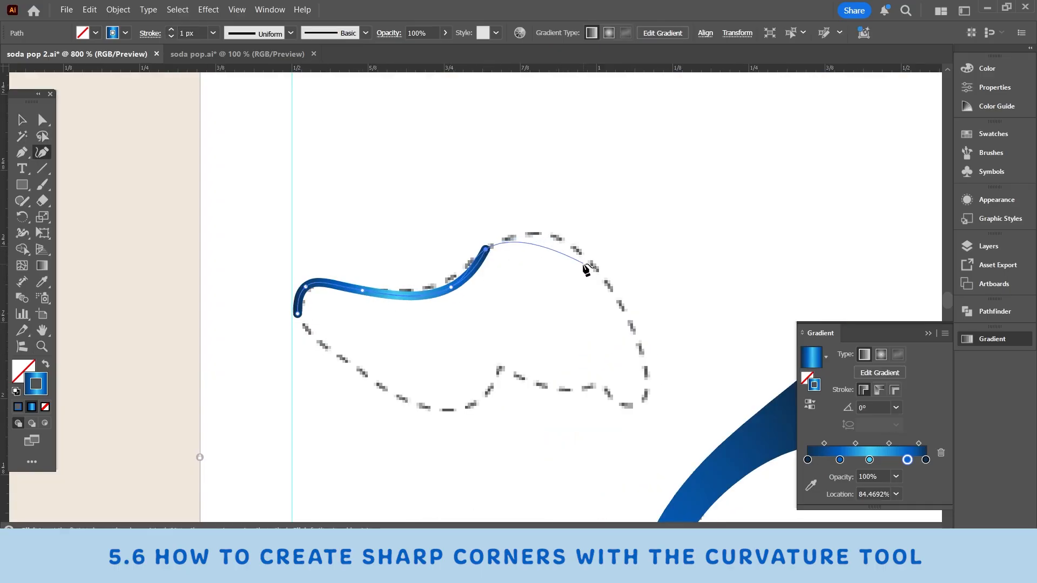
click(577, 251)
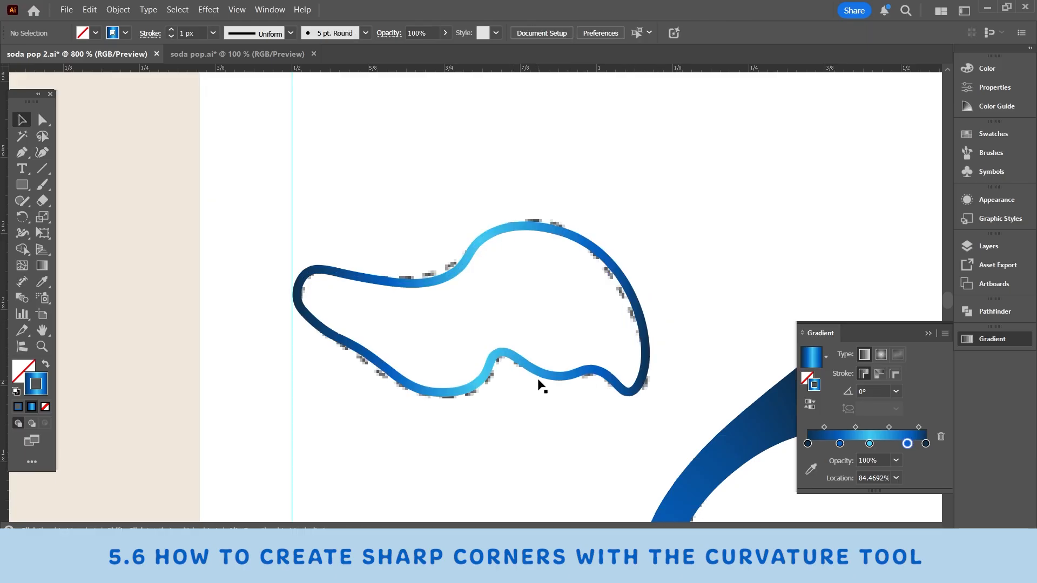
click(545, 376)
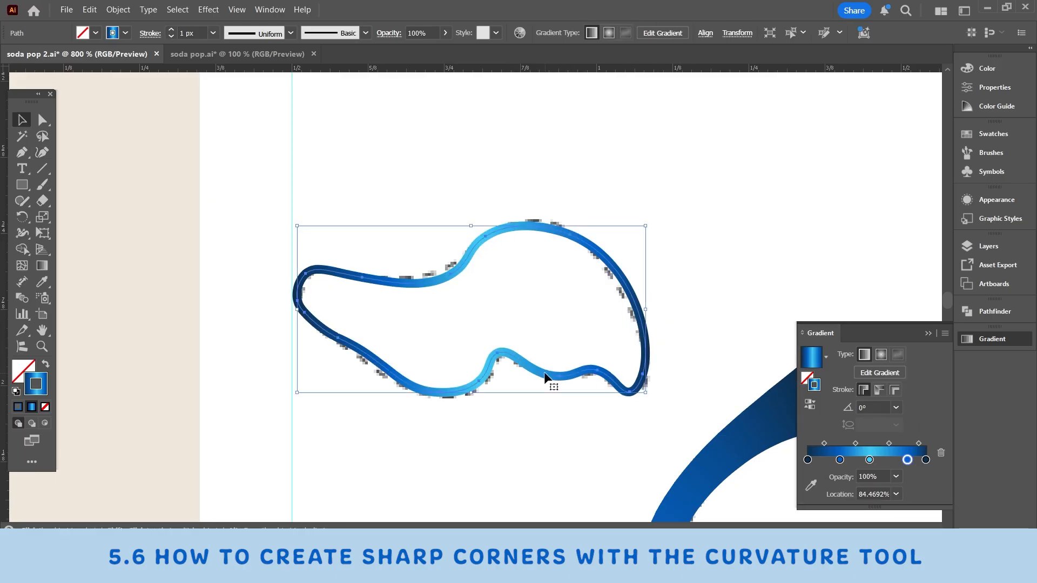
key(Delete)
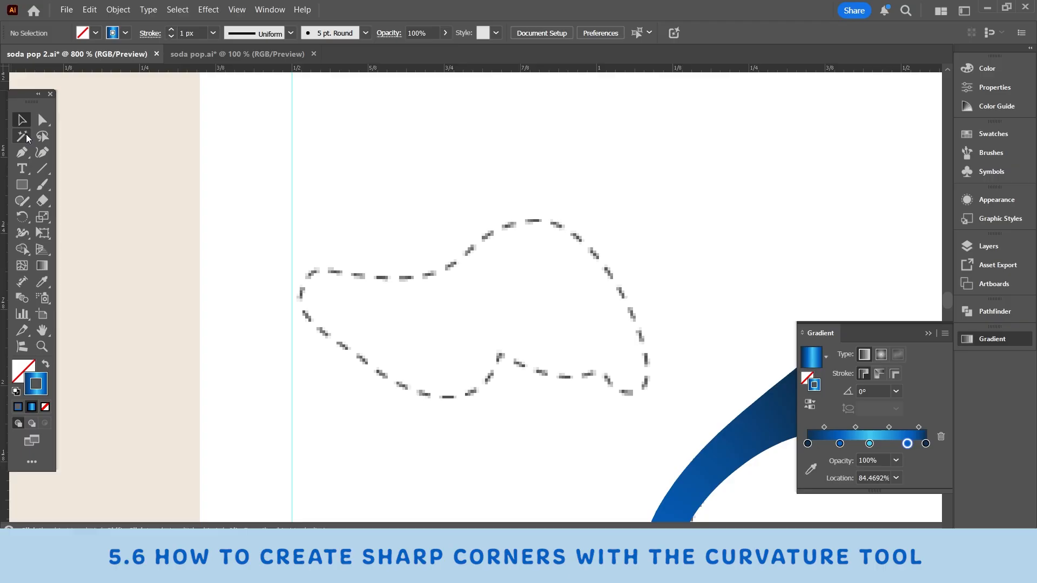
Step: Trace the upper and outer edge of the same dashed outline with smooth Curvature tool points
click(39, 155)
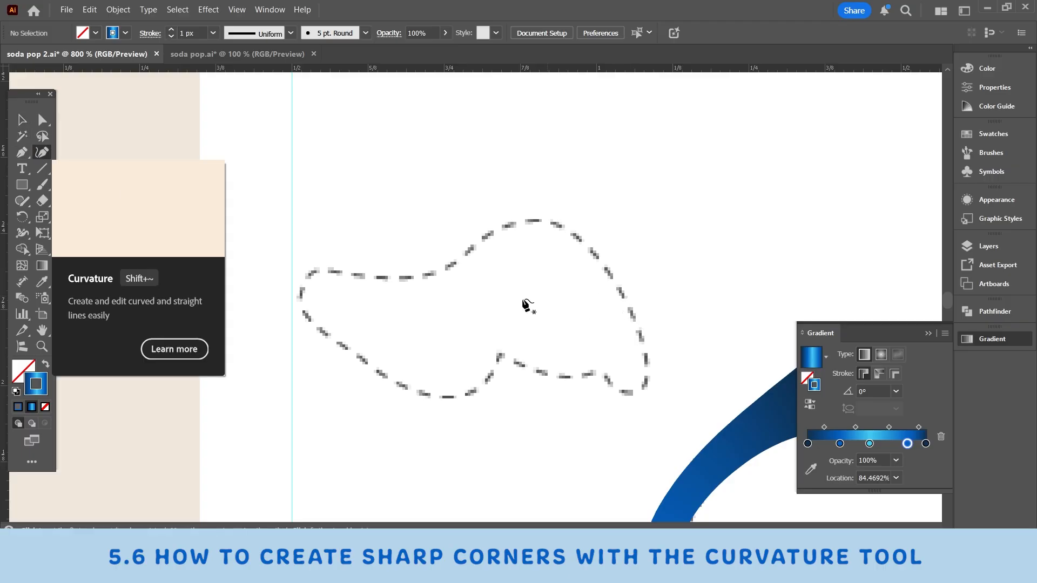
click(317, 269)
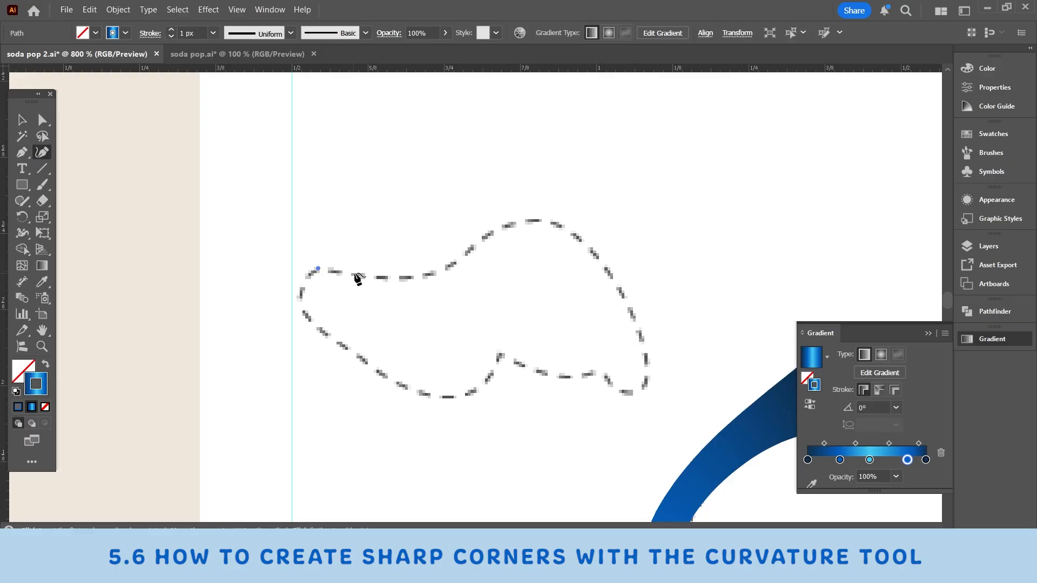
click(359, 275)
click(430, 276)
click(486, 237)
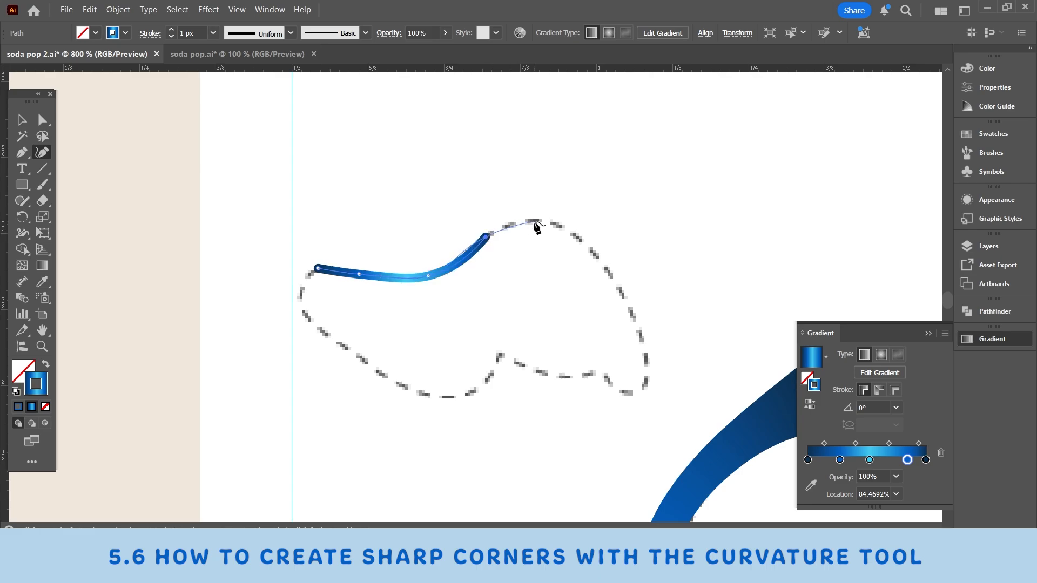
click(532, 219)
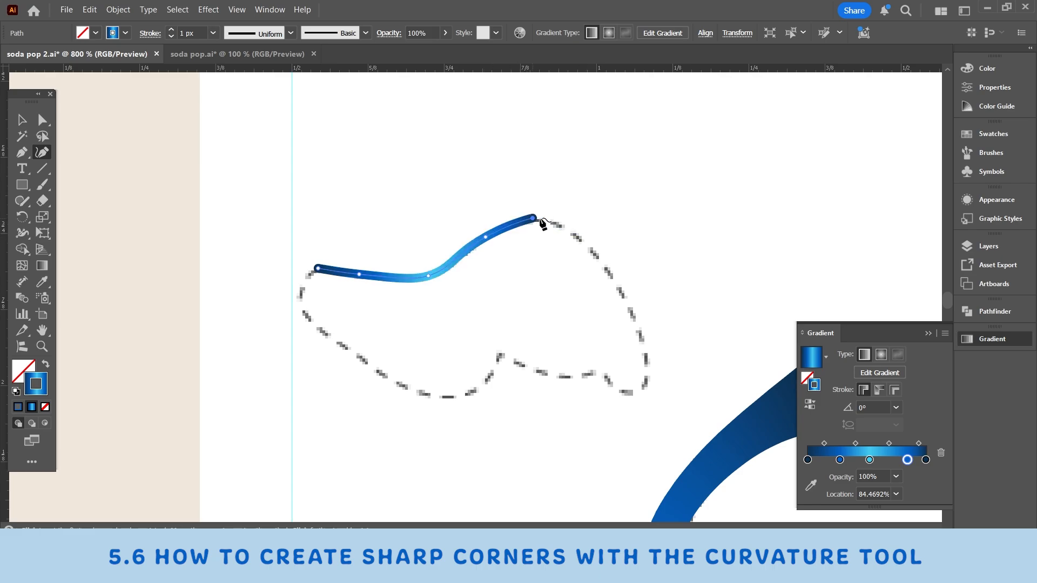
click(588, 244)
click(646, 383)
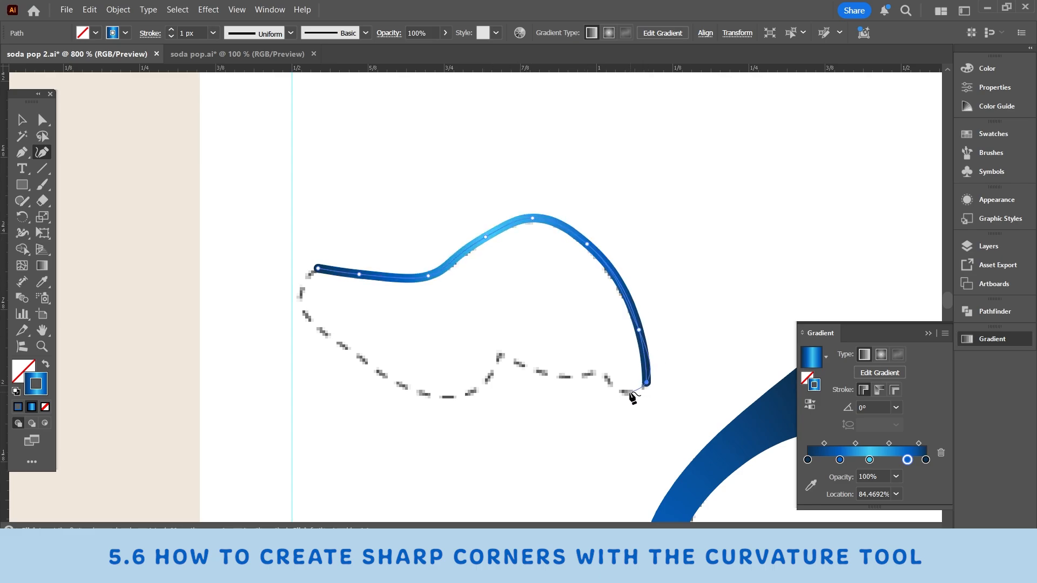
click(625, 392)
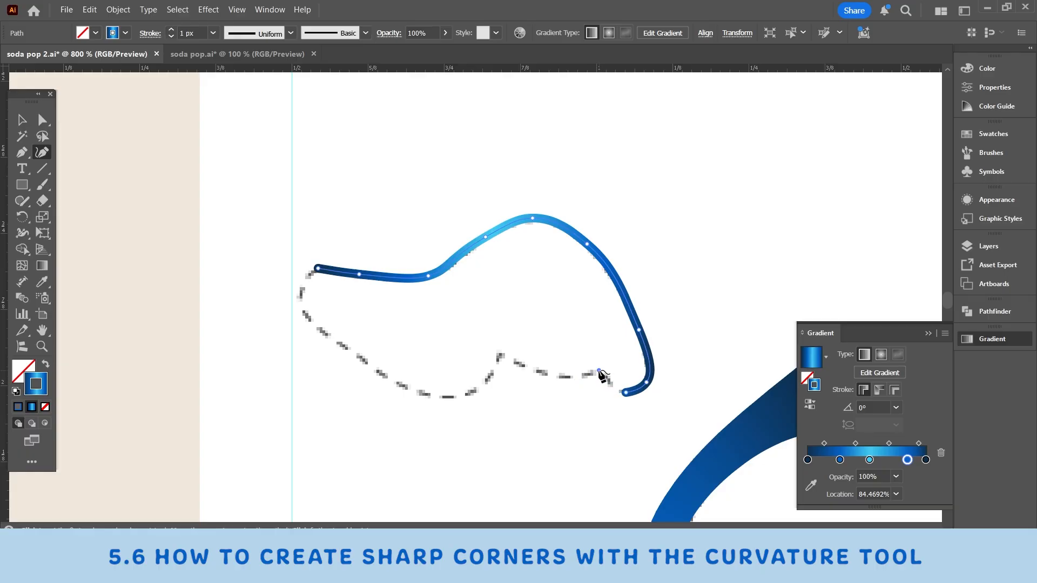
Step: Close the outline along its lower edge with sharp corner points at both notches, and swap the blue gradient from stroke to fill
click(599, 371)
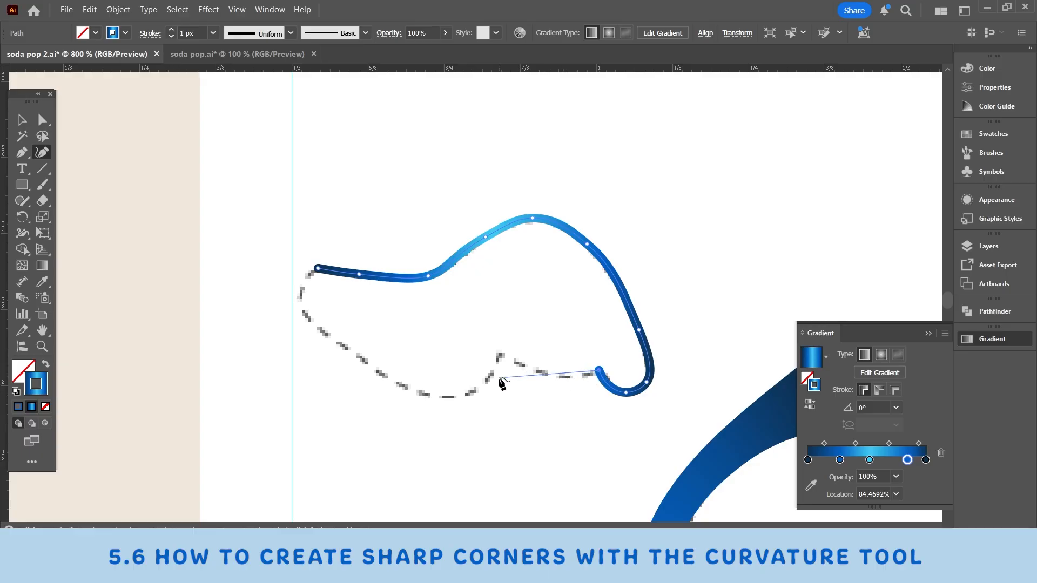
click(543, 375)
click(514, 361)
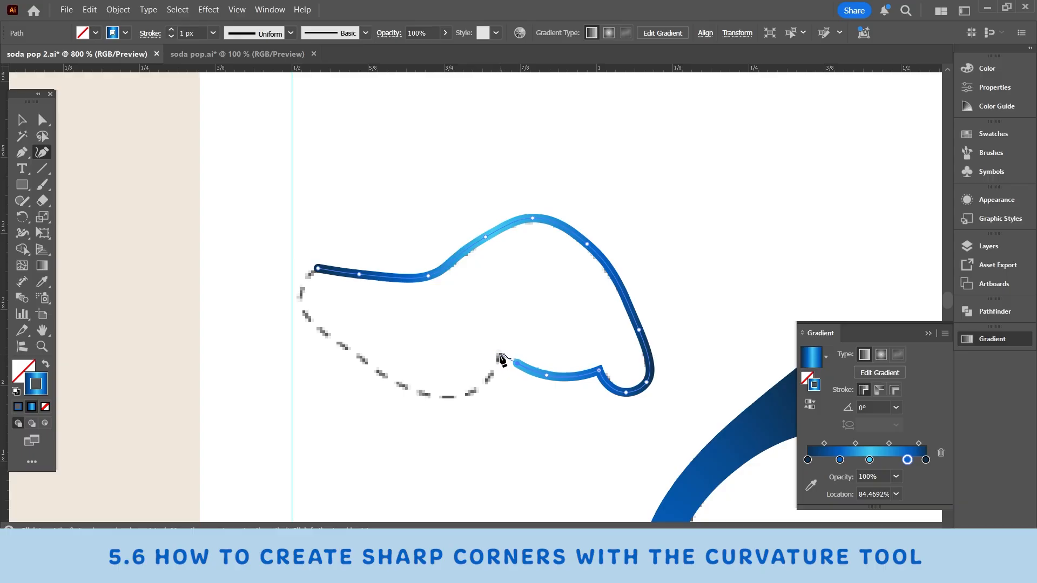
click(499, 355)
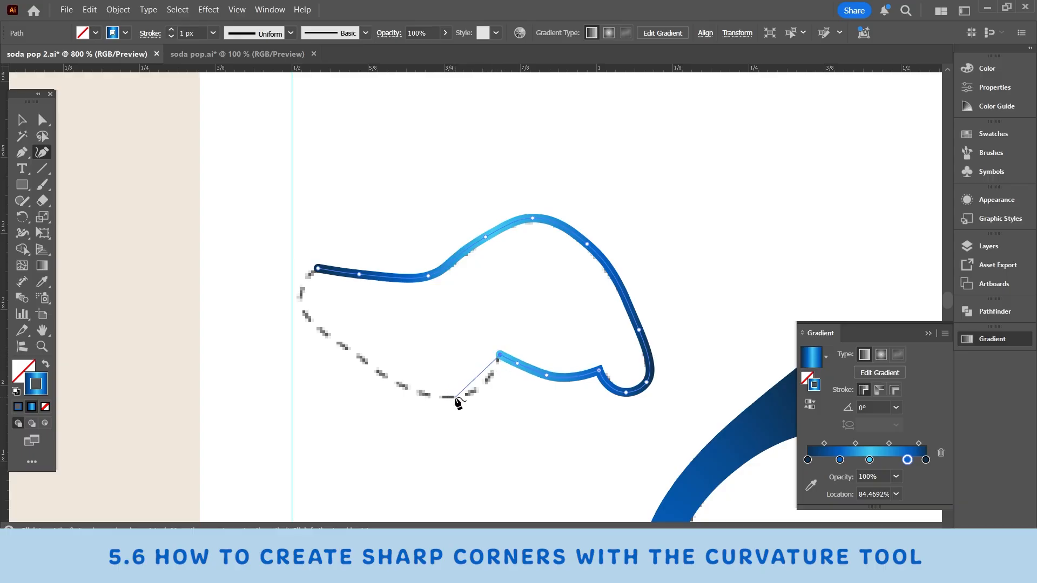
click(413, 393)
click(317, 268)
key(v)
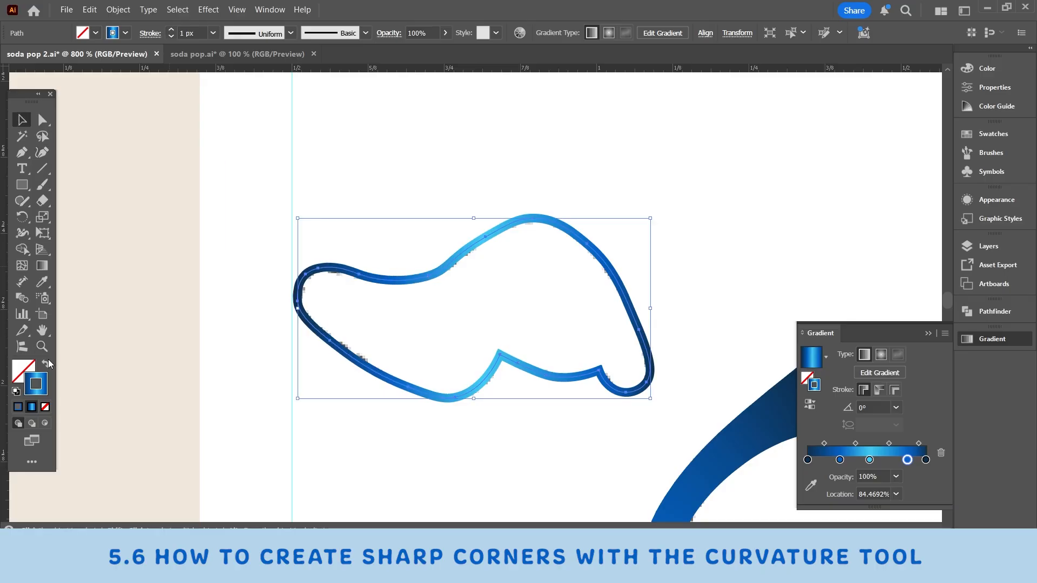
click(47, 362)
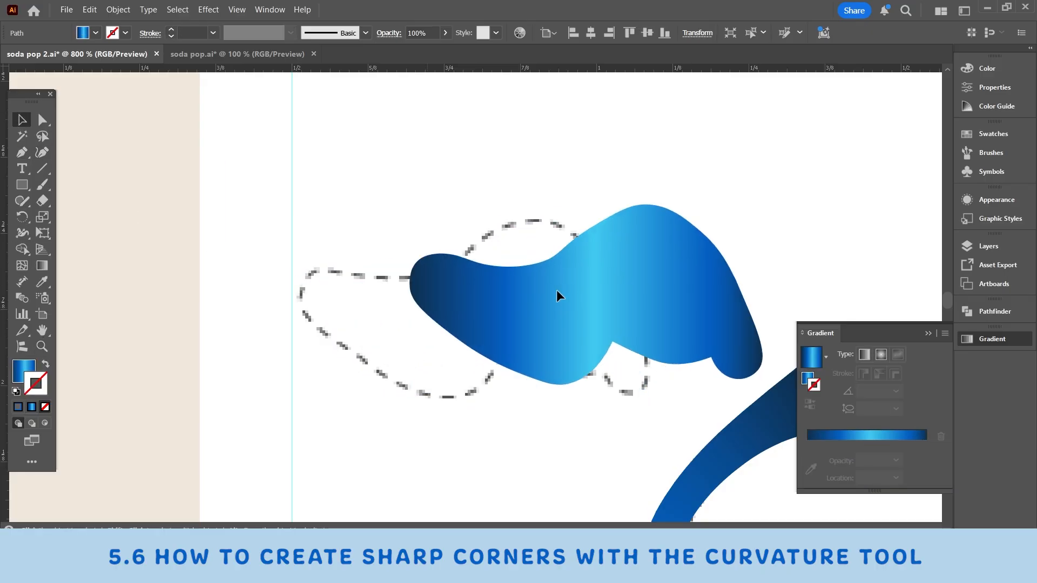
Step: Trace the dashed cloud-like outline as a closed path with the Pen tool, using a blue gradient stroke and sharp corners at the notches
click(21, 153)
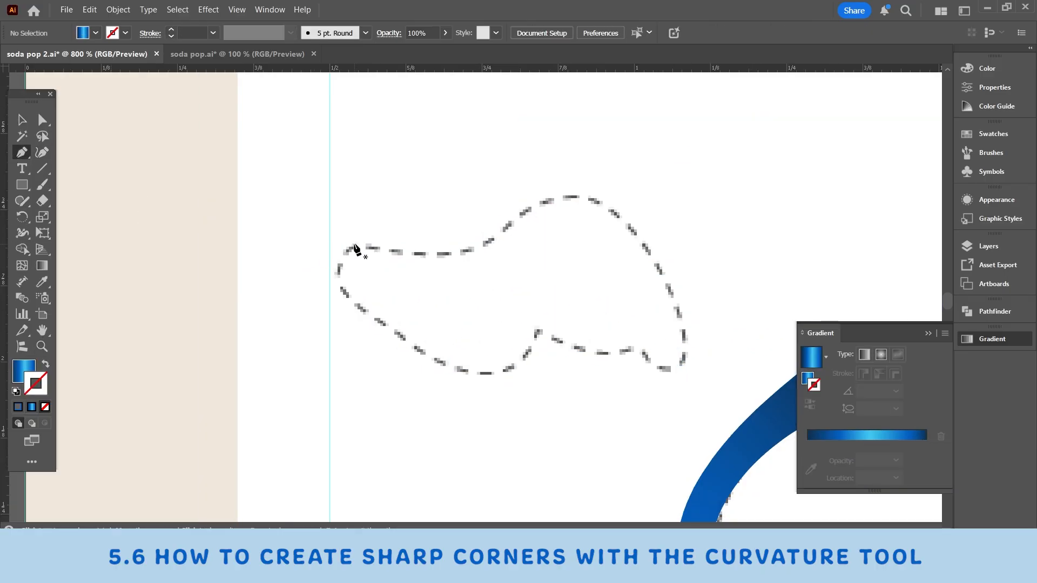
click(353, 245)
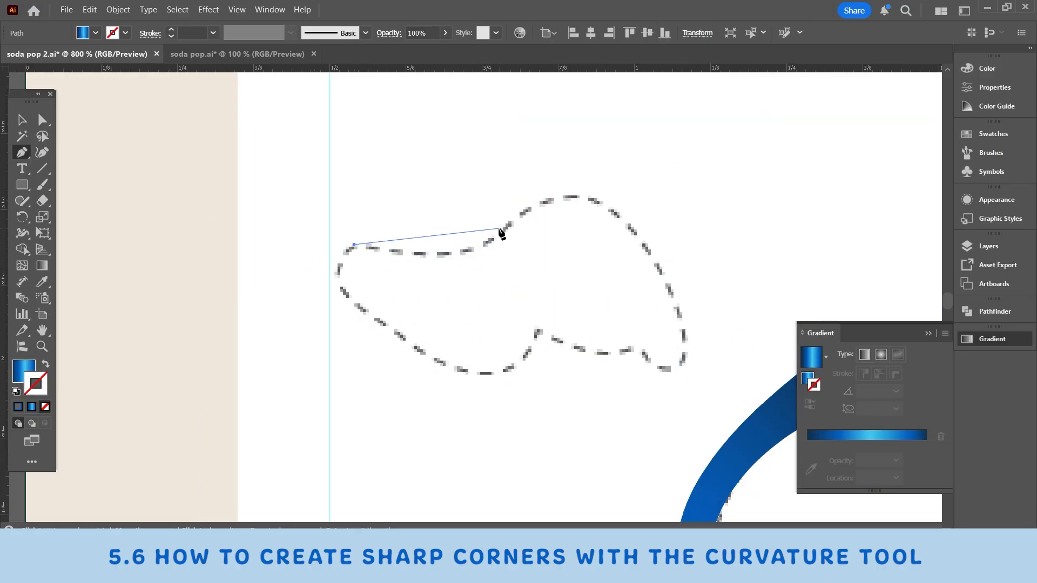
drag(498, 235, 534, 198)
drag(600, 205, 619, 217)
mouse_move(679, 316)
mouse_down()
mouse_move(688, 363)
mouse_move(665, 371)
mouse_move(617, 323)
mouse_up()
key(shift+x)
click(633, 349)
drag(536, 329, 483, 286)
click(536, 329)
drag(477, 372, 428, 363)
click(352, 244)
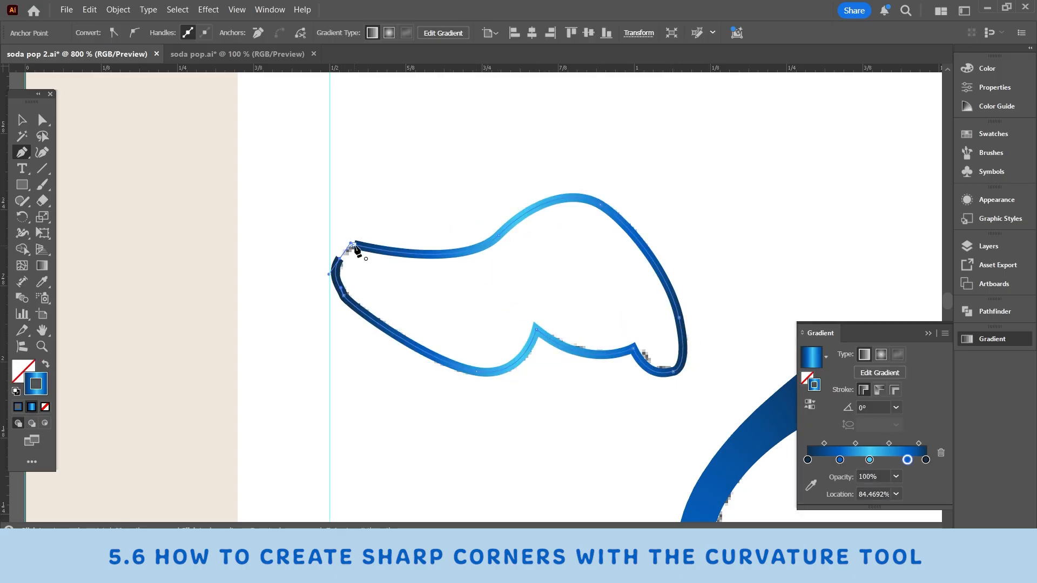
Step: Swap the pen-traced shape's blue gradient from stroke to fill and delete the shape
key(v)
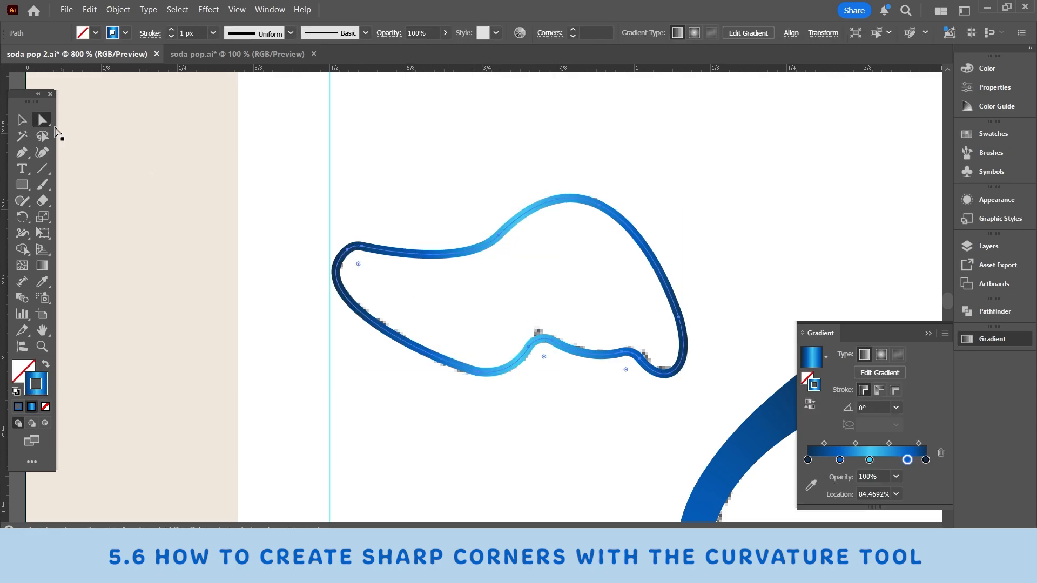
key(shift+x)
mouse_move(481, 305)
mouse_down()
mouse_move(430, 241)
mouse_move(646, 241)
mouse_move(500, 255)
mouse_move(521, 259)
mouse_up()
key(Delete)
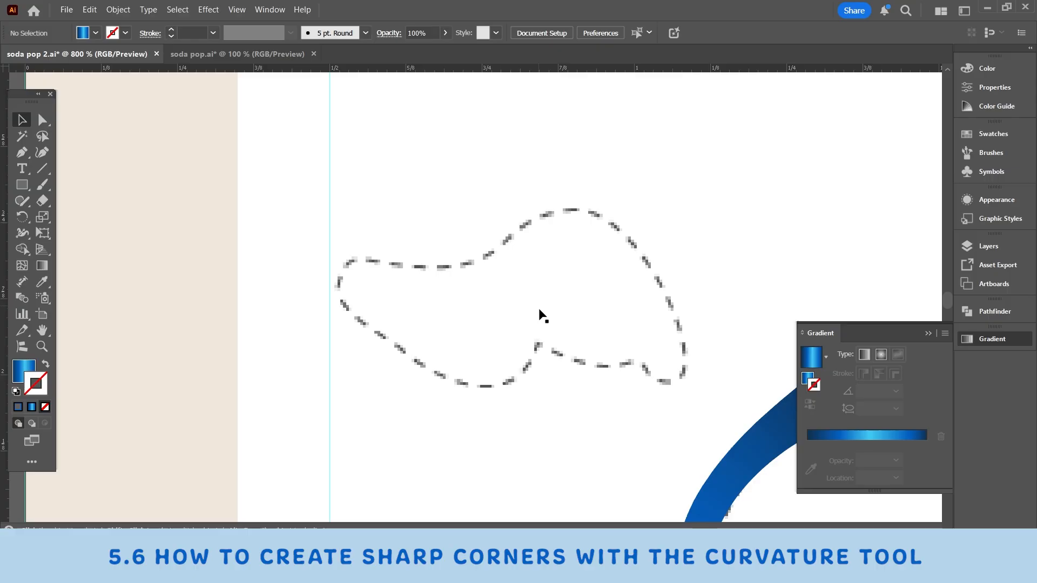
Step: Paint over the dashed cloud-like shape with the Paintbrush tool until its interior is covered, and move the painted shape slightly
scroll(548, 332, down, 1)
drag(551, 336, 455, 277)
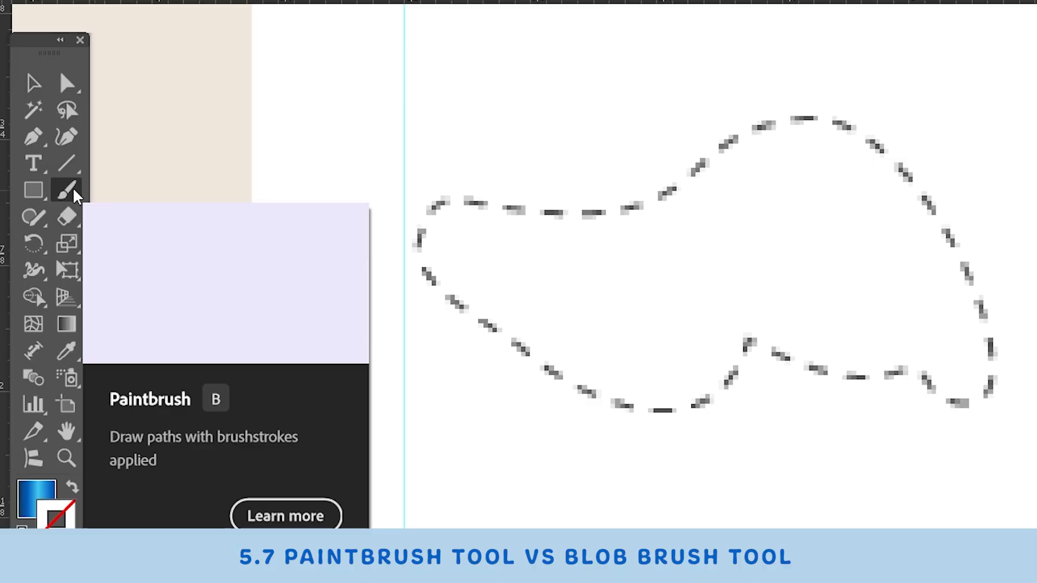
click(45, 189)
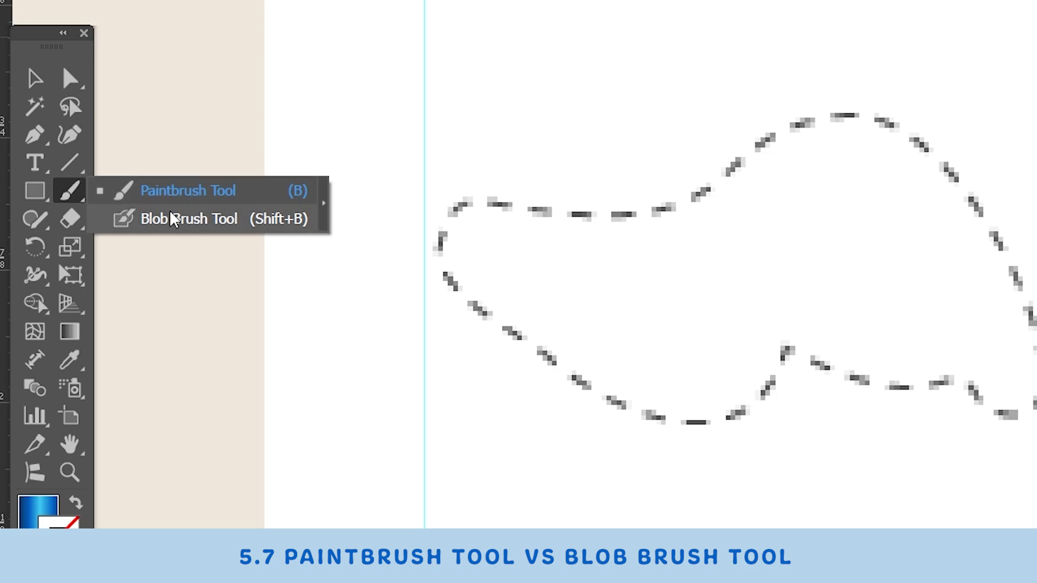
click(203, 192)
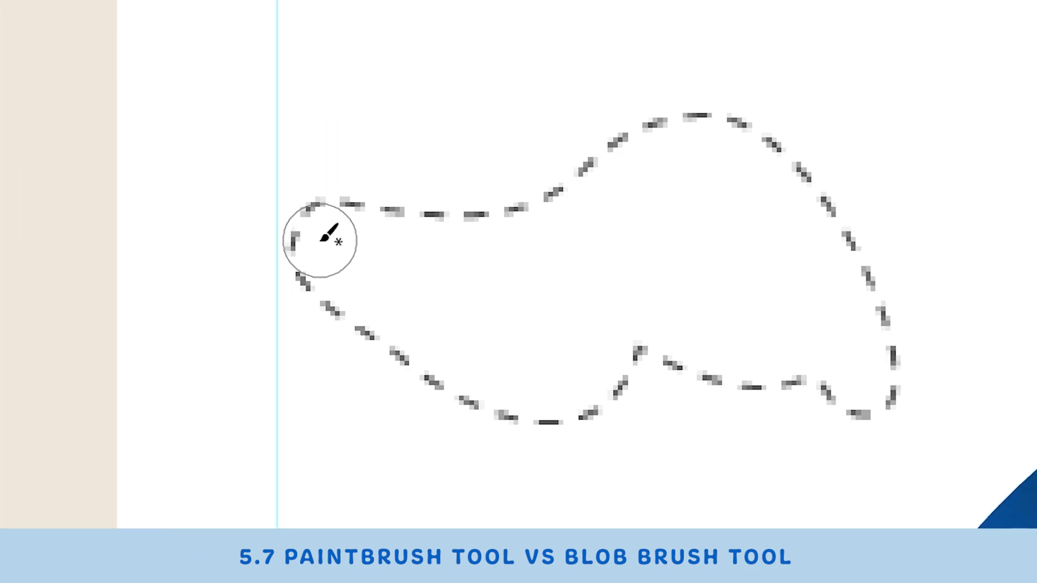
mouse_move(462, 241)
mouse_down()
mouse_move(711, 231)
mouse_move(930, 158)
mouse_move(837, 342)
mouse_up()
mouse_move(694, 335)
mouse_down()
mouse_move(563, 306)
mouse_move(645, 245)
mouse_move(768, 243)
mouse_up()
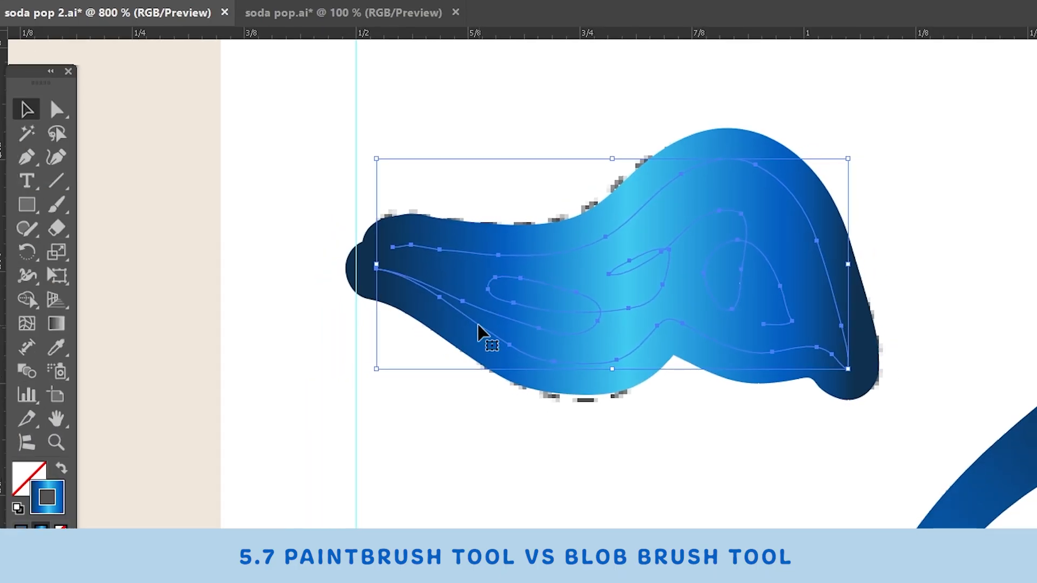
drag(544, 307, 637, 314)
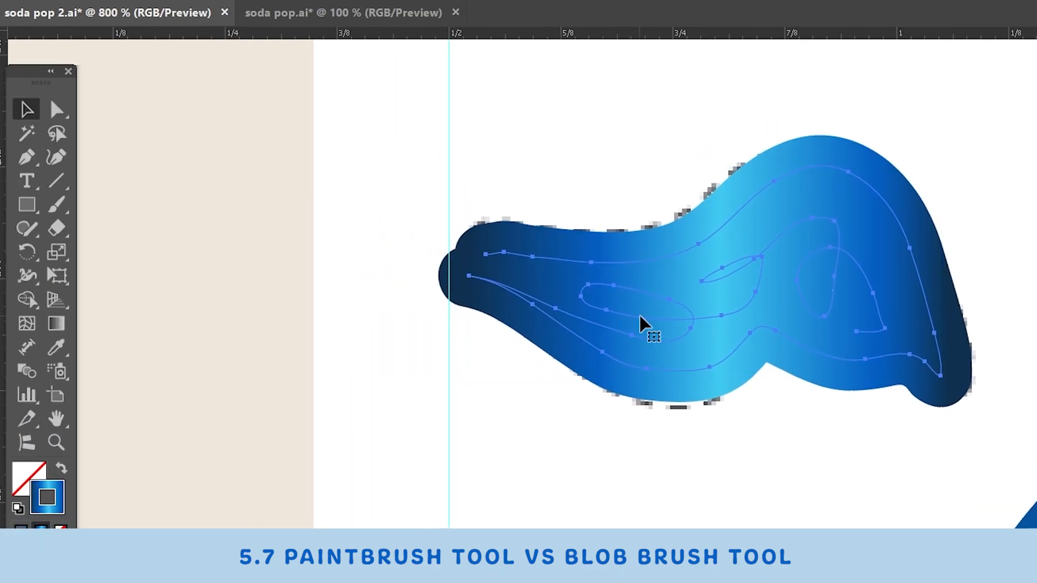
drag(819, 313, 794, 308)
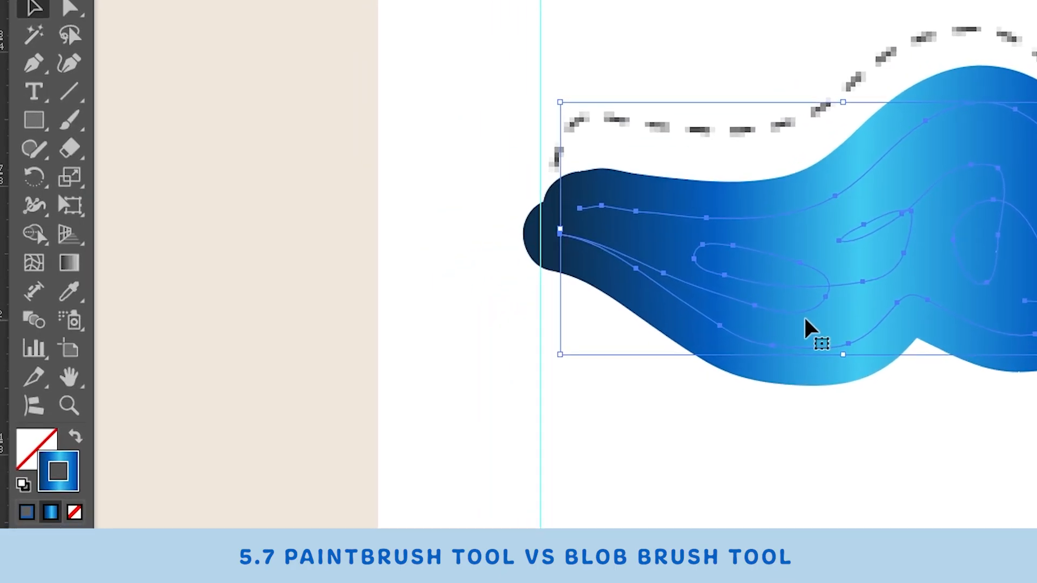
drag(670, 369, 681, 321)
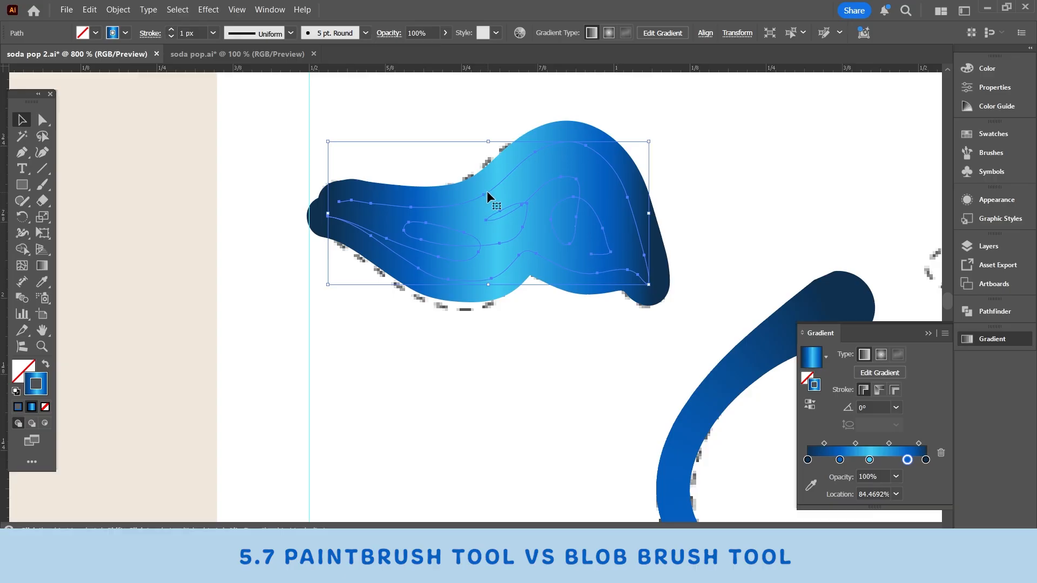
Step: Reduce the painted shape's stroke weight to 0.25 px and move the shape away from the template outline
click(171, 37)
click(171, 37)
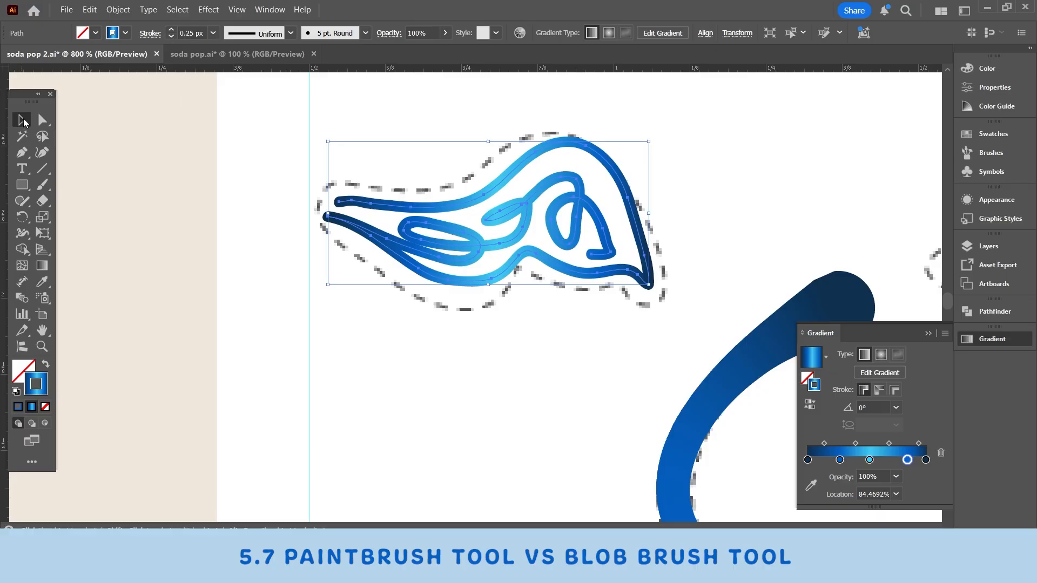
mouse_move(500, 210)
mouse_down()
mouse_move(438, 202)
mouse_move(433, 212)
mouse_move(536, 225)
mouse_up()
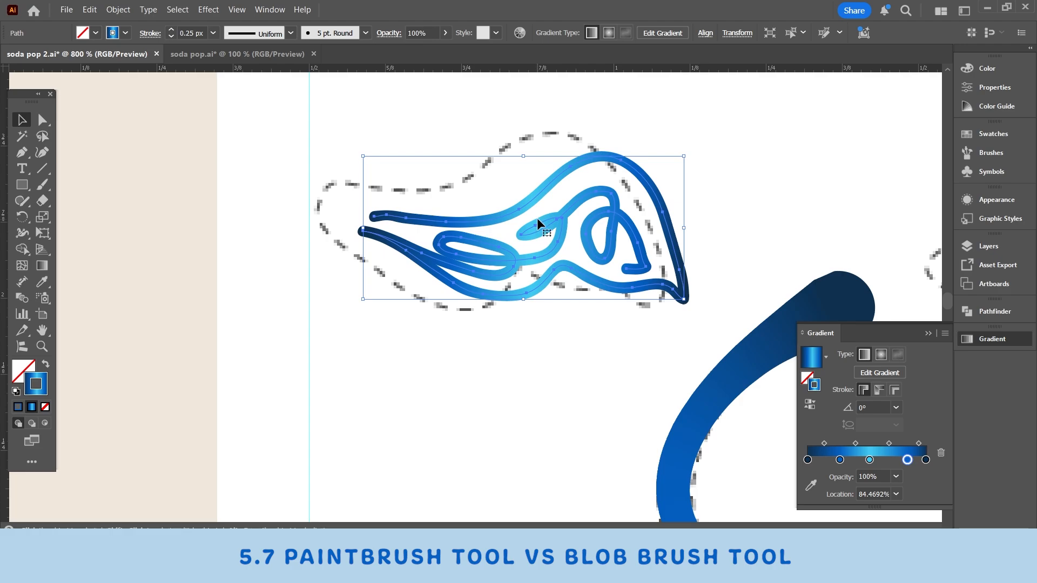
Step: Undo the painted shape's last move and its stroke weight reductions
key(ctrl+z)
key(ctrl+z)
key(ctrl+z)
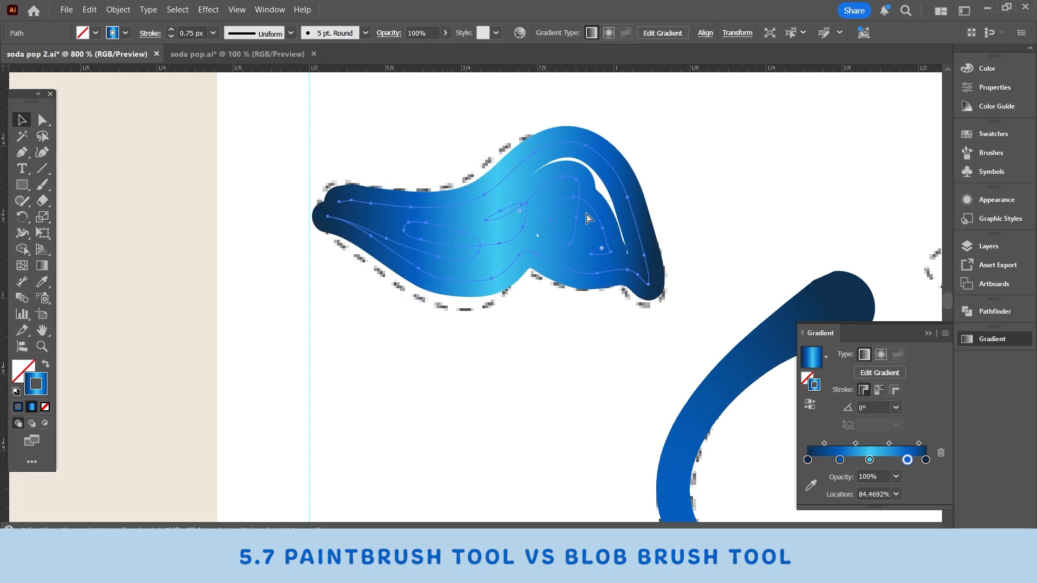
key(ctrl+z)
key(ctrl+z)
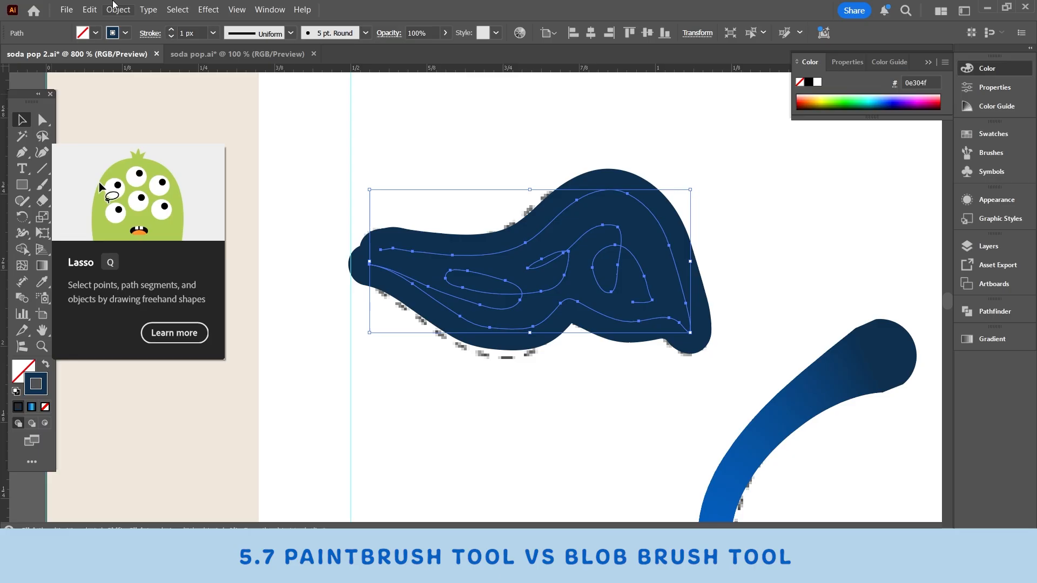
Step: Expand the appearance of the painted navy brush stroke into filled shapes
click(90, 10)
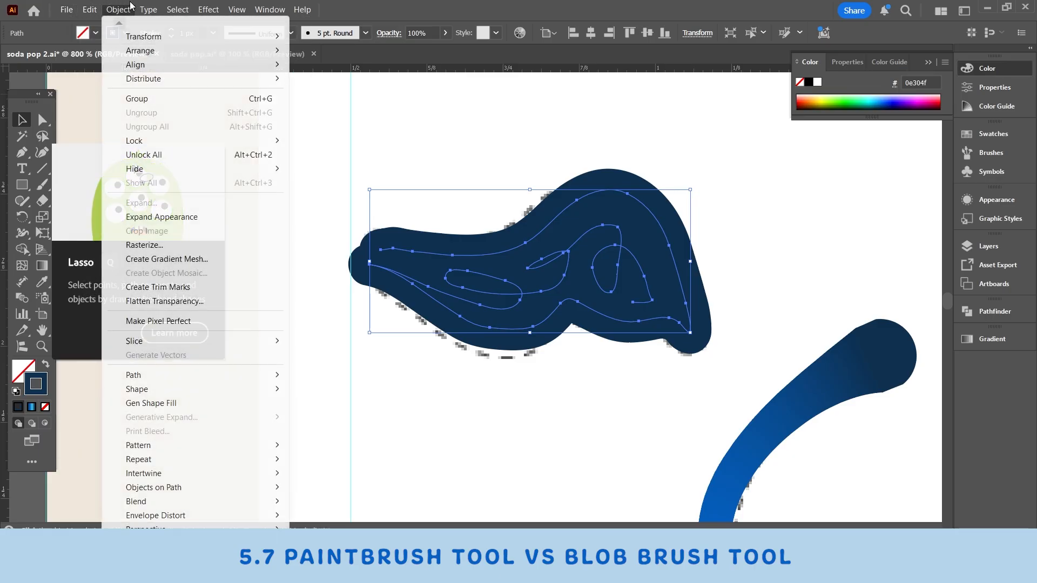
click(119, 9)
click(119, 10)
click(119, 11)
click(118, 10)
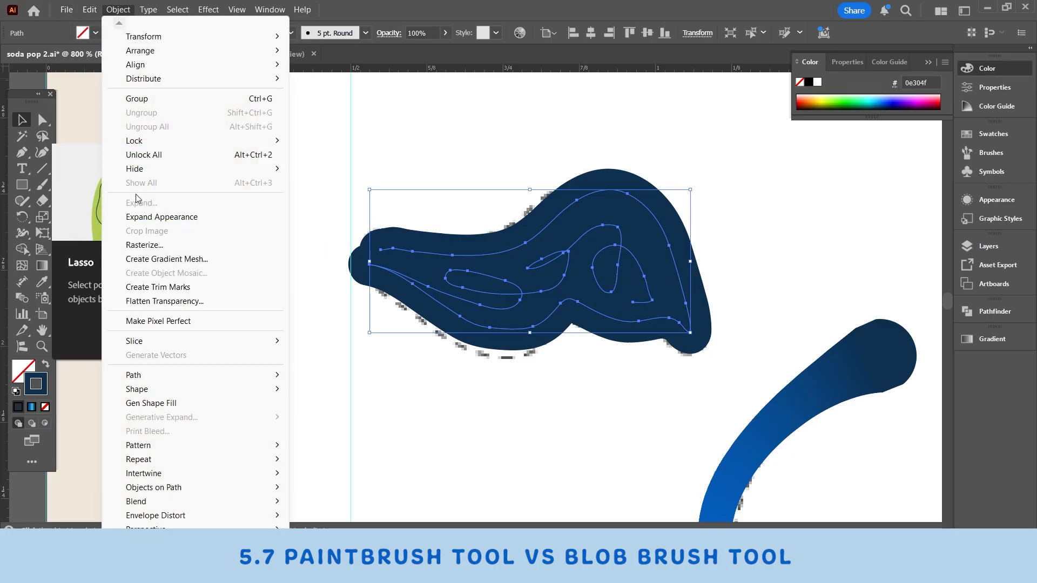
click(162, 217)
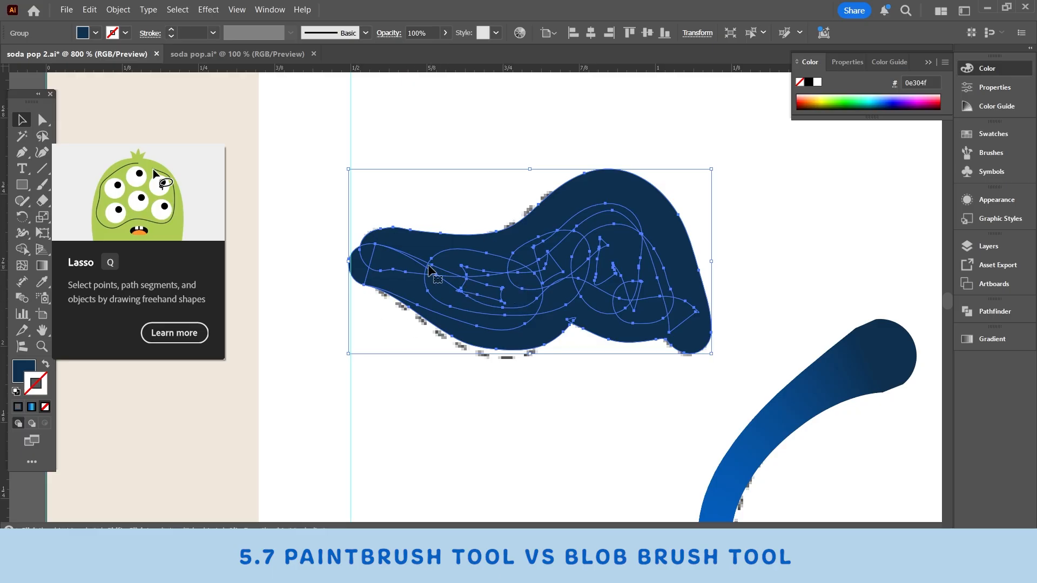
Step: Unite the expanded brush shapes into one shape with Pathfinder and move it slightly over the template outline
click(972, 311)
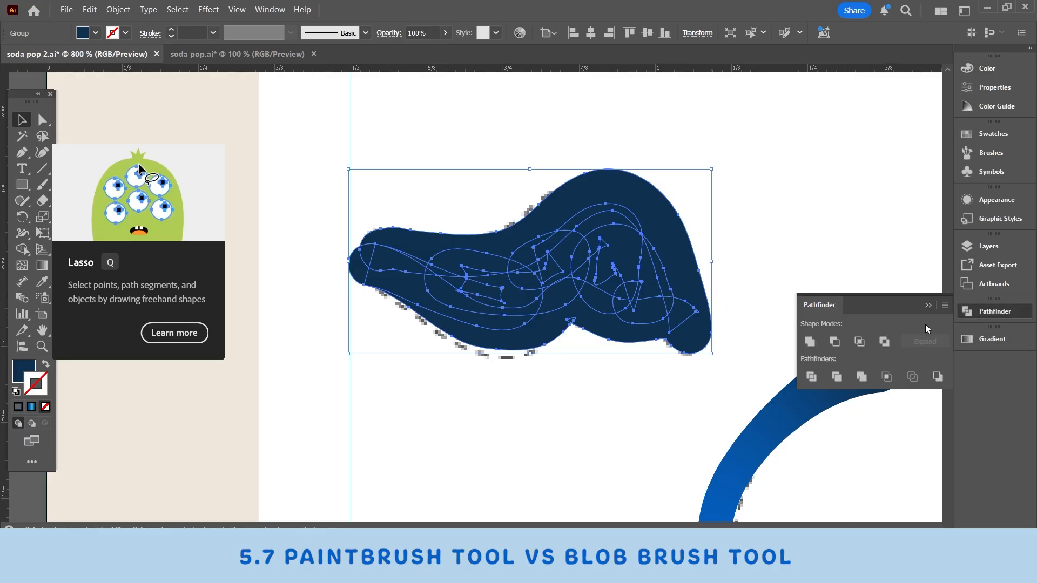
click(811, 344)
mouse_move(572, 285)
mouse_down()
mouse_move(530, 290)
mouse_move(567, 294)
mouse_up()
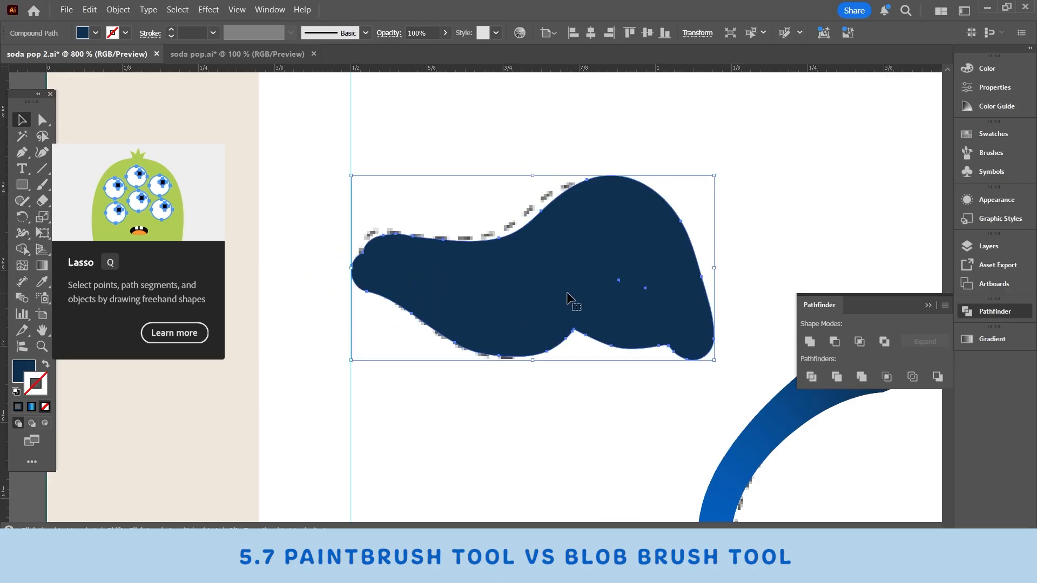
Step: Delete the united navy cloud shape and move the large gradient swirl stroke off its template outline
key(Delete)
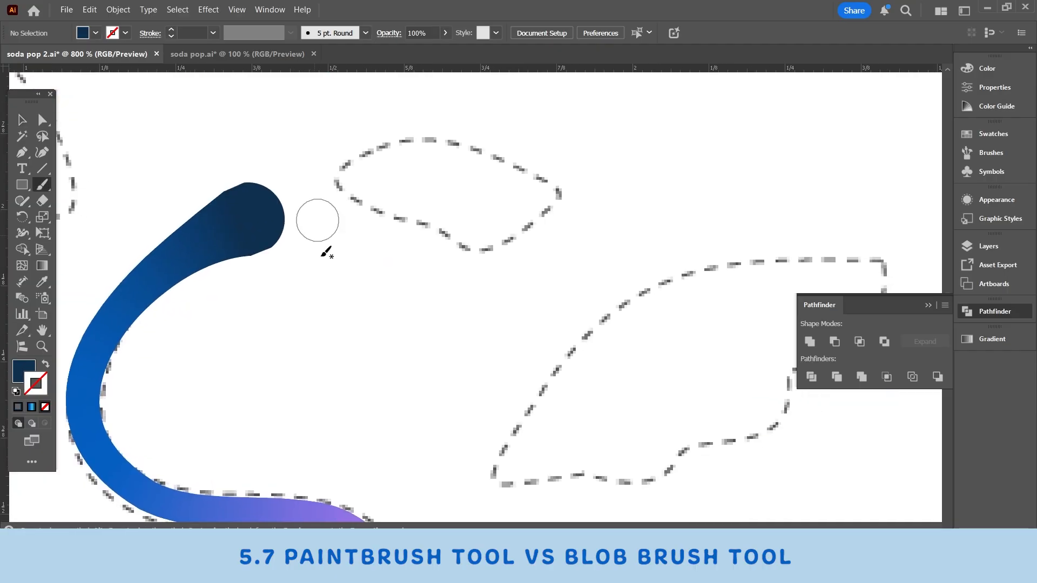
scroll(324, 243, down, 5)
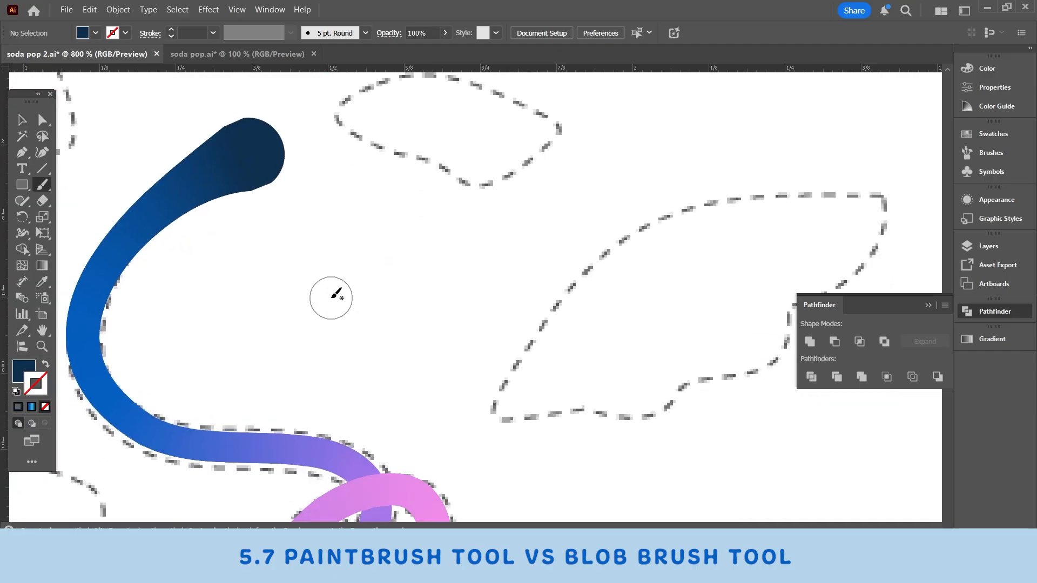
key(ctrl+minus)
key(ctrl+minus)
key(ctrl+minus)
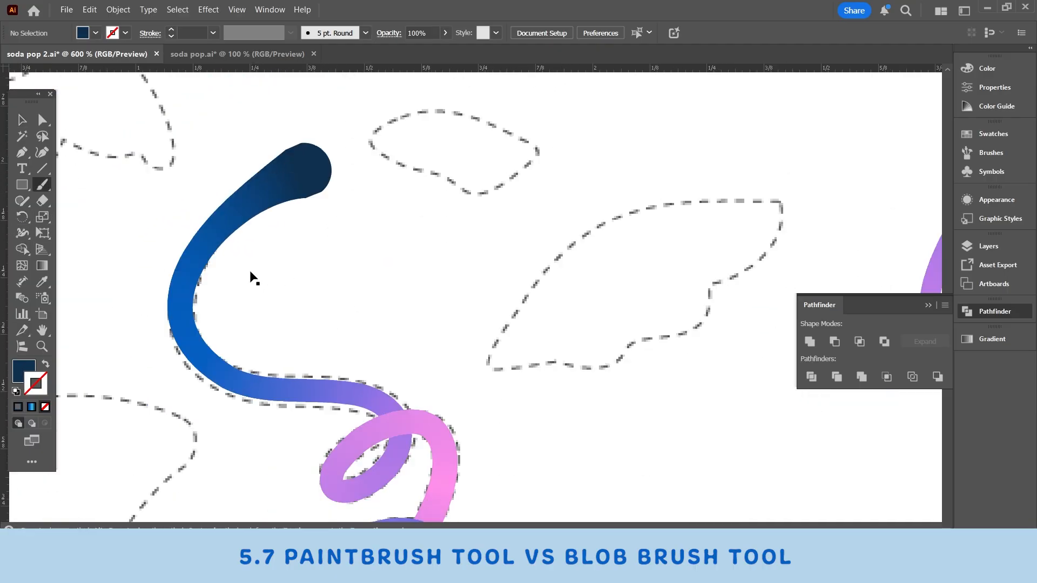
click(25, 122)
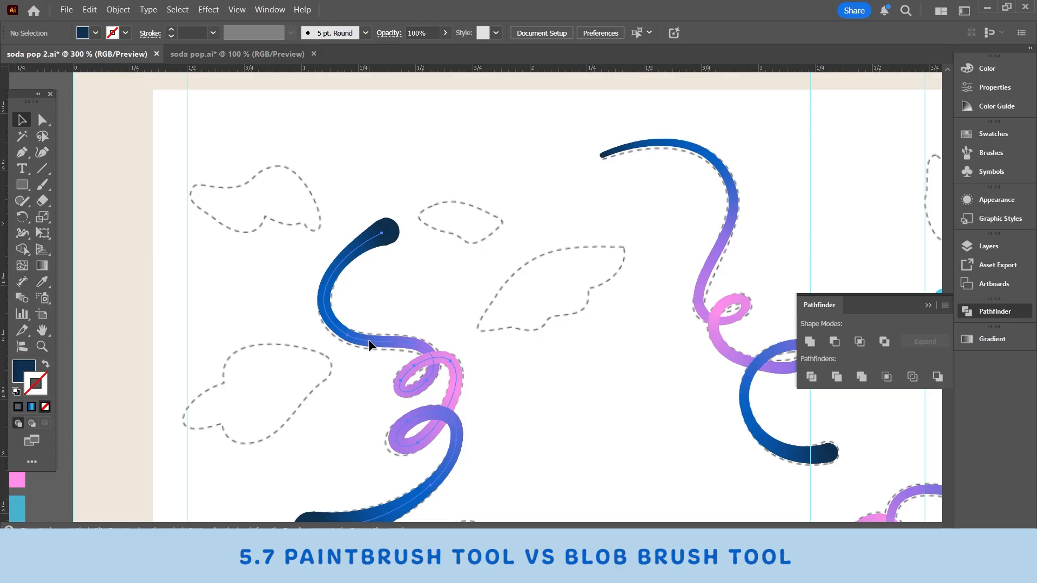
drag(369, 341, 601, 366)
scroll(211, 208, left, 5)
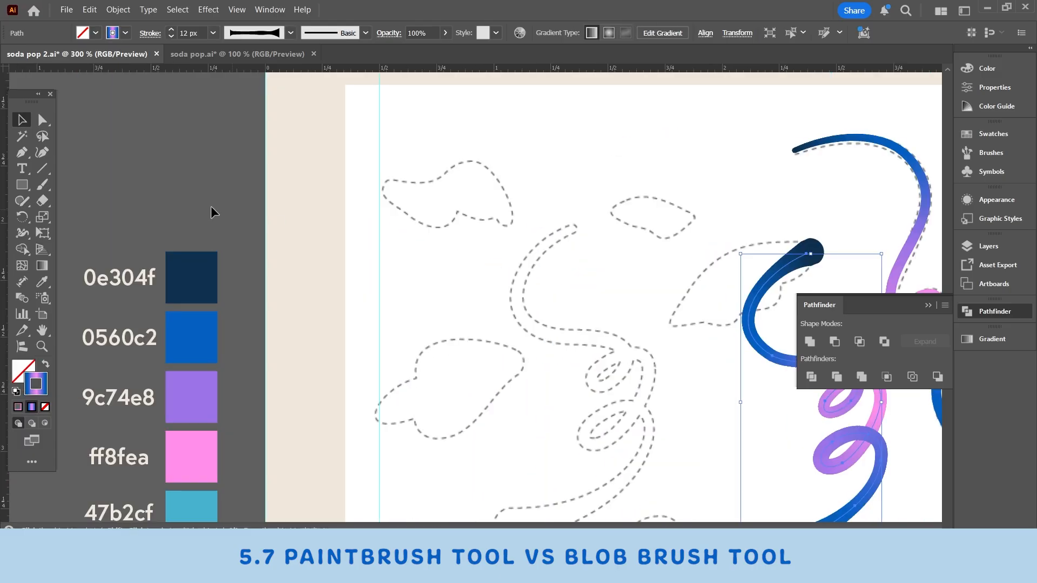
Step: Paint a gradient stroke along the looping swirl template with the Paintbrush and move it off the outline
click(44, 188)
scroll(559, 236, down, 1)
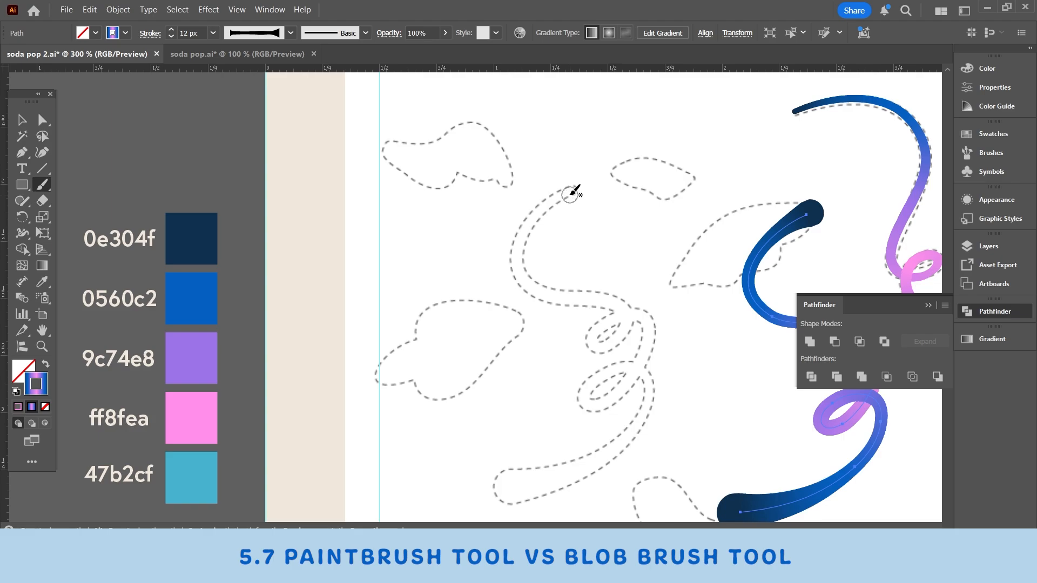
mouse_move(573, 192)
mouse_down()
mouse_move(547, 204)
mouse_move(520, 263)
mouse_move(584, 299)
mouse_move(631, 309)
mouse_move(629, 337)
mouse_move(600, 348)
mouse_move(612, 320)
mouse_move(659, 330)
mouse_move(619, 383)
mouse_move(580, 393)
mouse_move(595, 368)
mouse_move(630, 370)
mouse_move(636, 427)
mouse_move(569, 476)
mouse_move(510, 482)
mouse_up()
key(v)
mouse_move(649, 319)
mouse_down()
mouse_move(631, 245)
mouse_move(610, 303)
mouse_up()
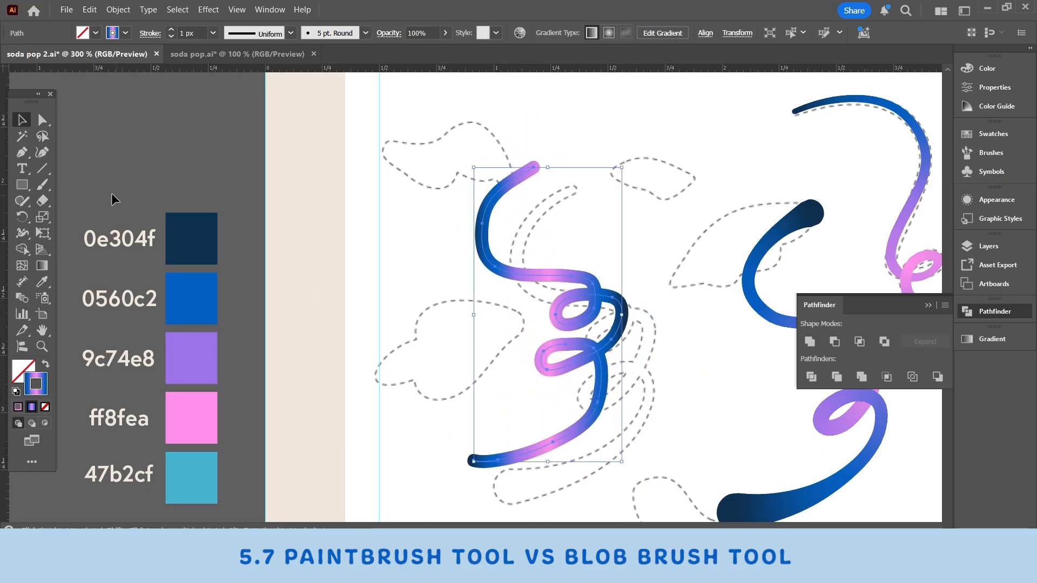
Step: Delete the newly painted uniform-width gradient swirl stroke
click(41, 350)
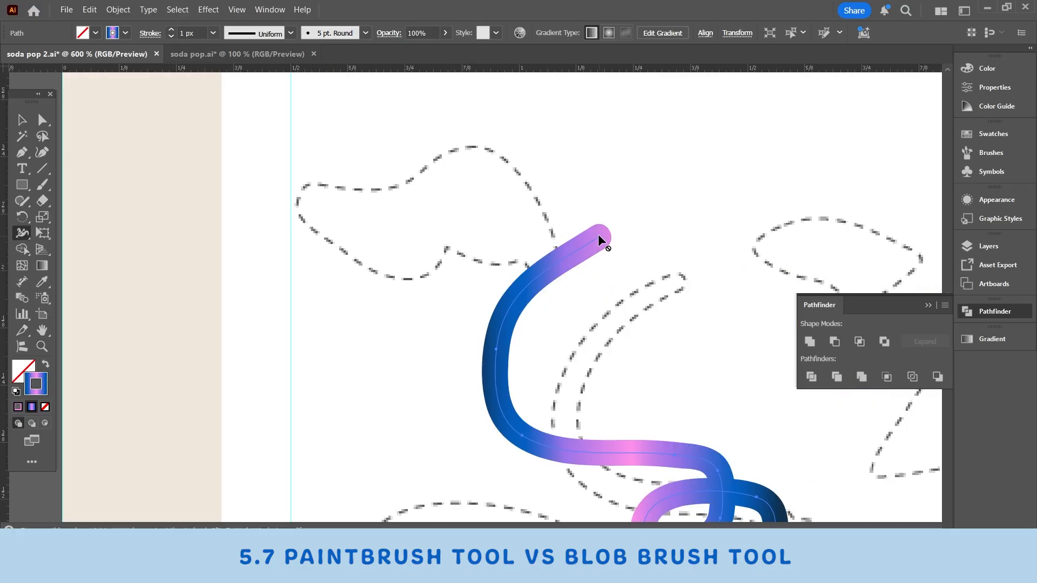
click(21, 119)
scroll(405, 231, down, 3)
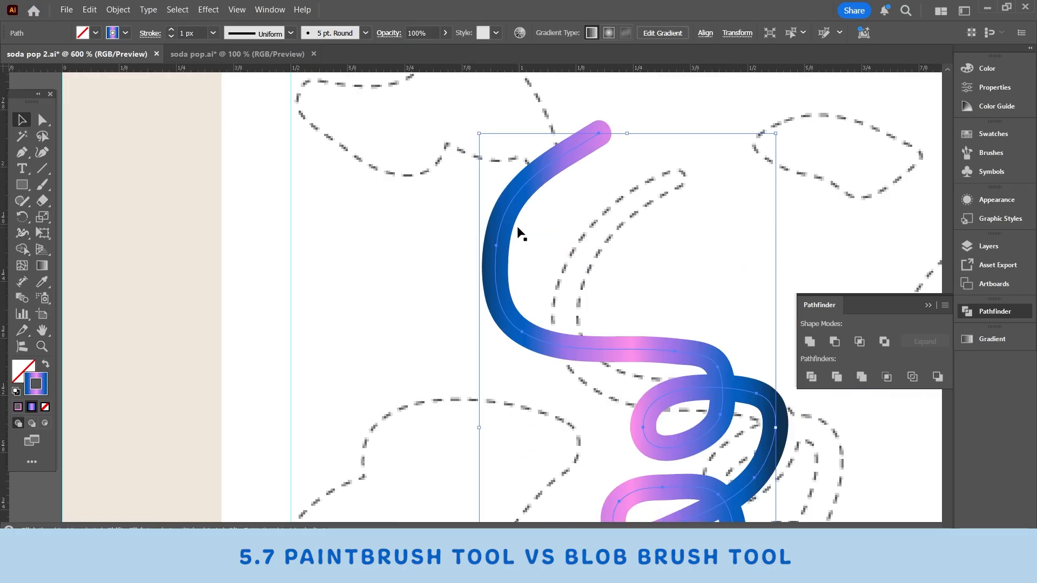
key(Delete)
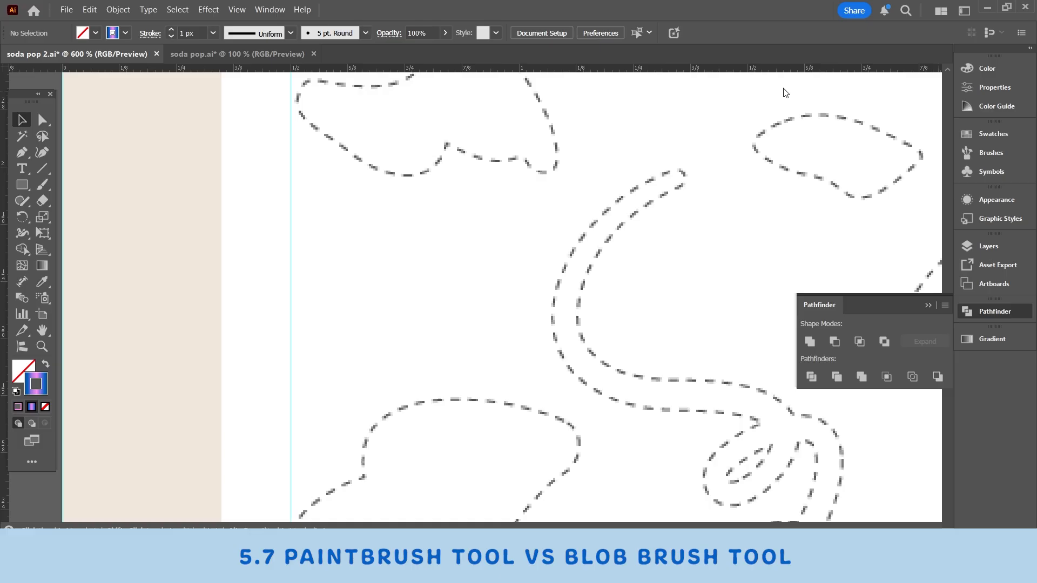
Step: Paint the cloud-like outline near the vertical guide as a solid navy 0e304f shape with the Blob Brush
scroll(606, 247, up, 2)
drag(354, 150, 453, 212)
scroll(453, 212, up, 1)
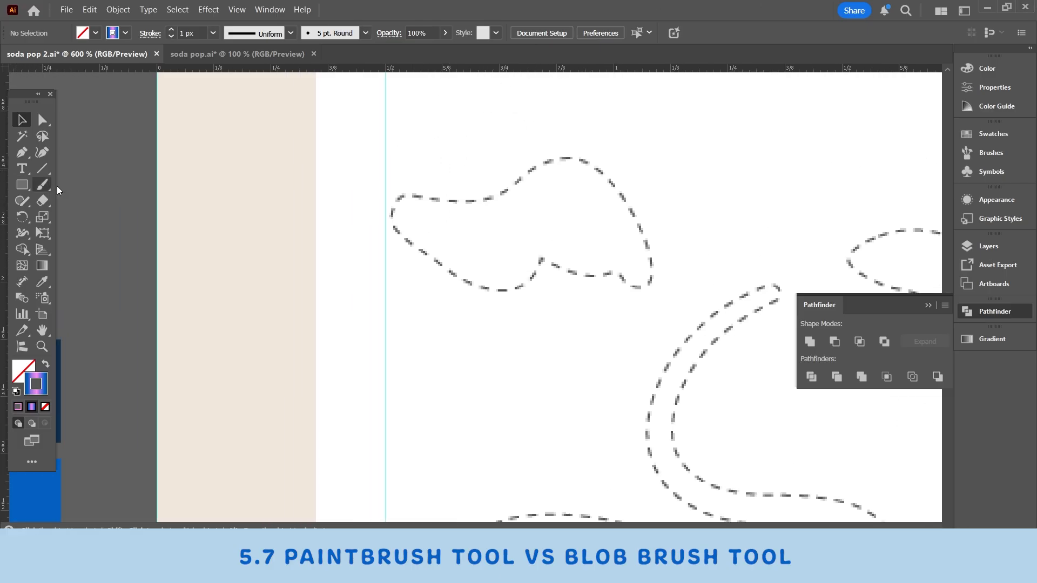
drag(41, 185, 83, 200)
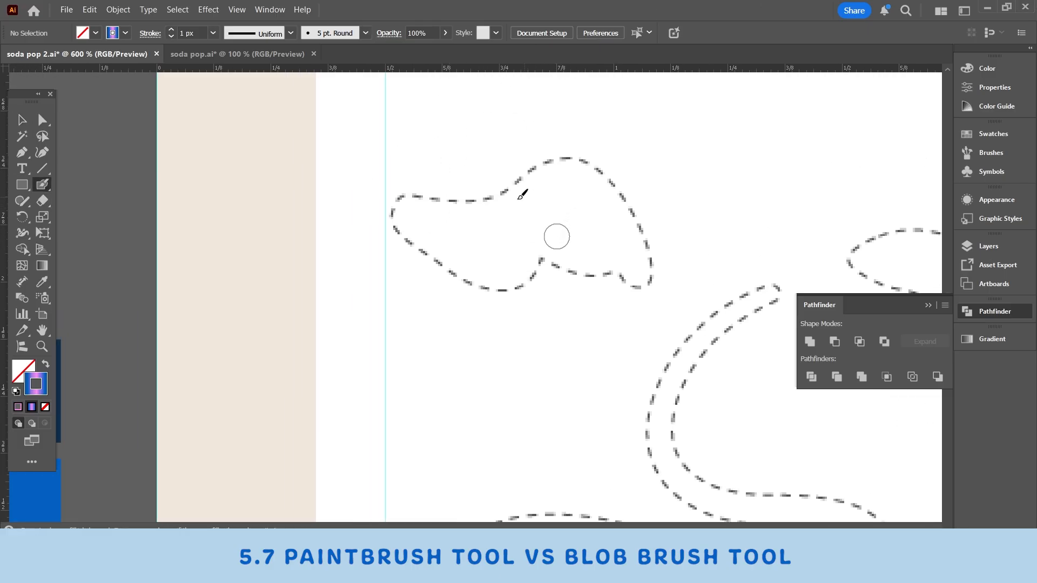
key(ctrl+plus)
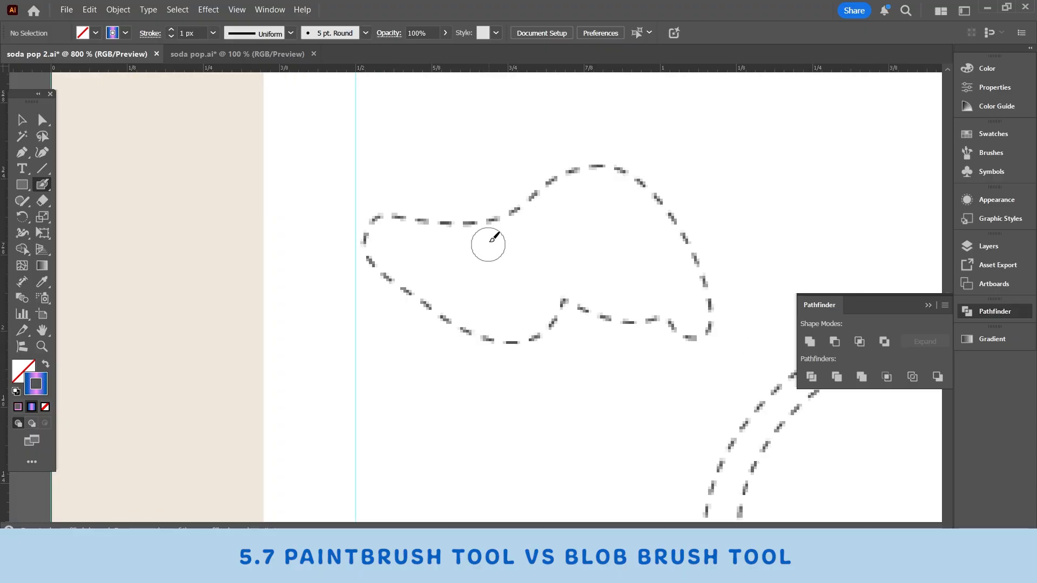
scroll(488, 244, up, 1)
mouse_move(384, 268)
mouse_down()
mouse_move(542, 238)
mouse_move(671, 255)
mouse_move(695, 349)
mouse_move(625, 332)
mouse_move(546, 334)
mouse_move(412, 295)
mouse_move(502, 333)
mouse_move(544, 297)
mouse_move(570, 309)
mouse_move(506, 284)
mouse_move(618, 315)
mouse_move(643, 260)
mouse_move(666, 301)
mouse_up()
key(v)
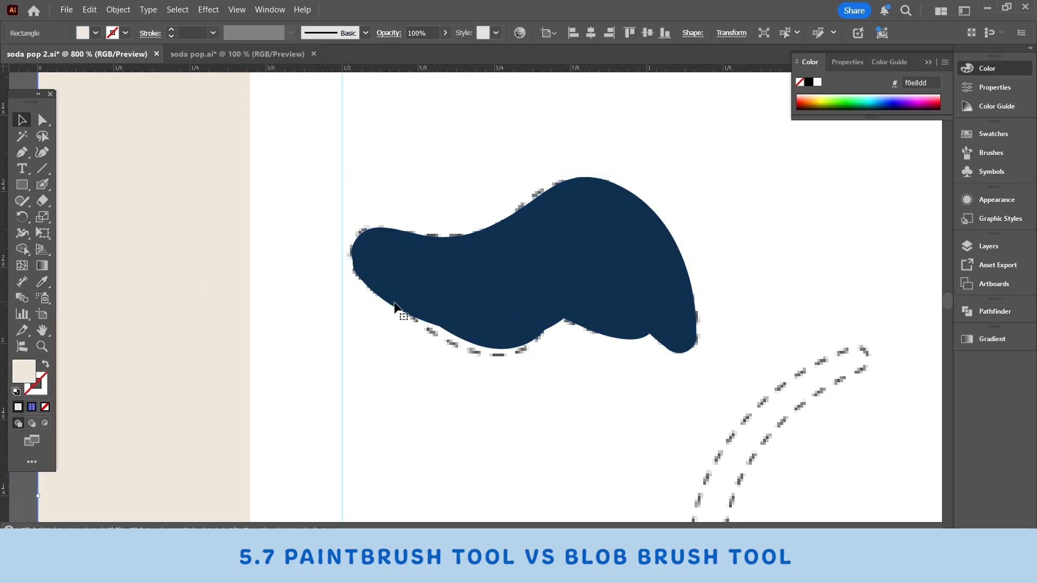
Step: Add Blob Brush strokes below the navy shape so they merge with it, and move the merged shape slightly up
click(394, 303)
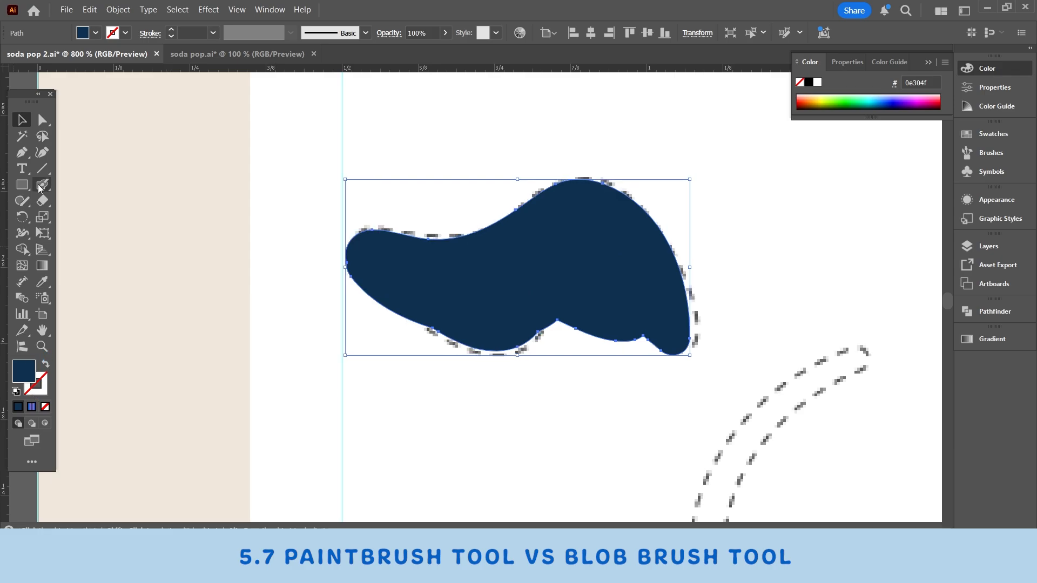
click(42, 185)
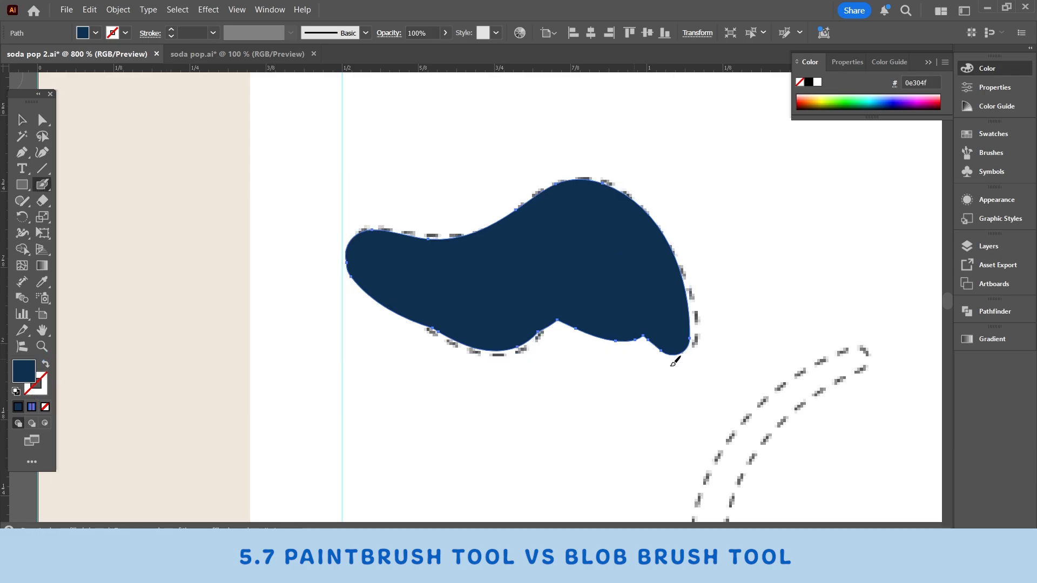
mouse_move(474, 327)
mouse_down()
mouse_move(494, 361)
mouse_move(498, 416)
mouse_move(681, 394)
mouse_move(655, 363)
mouse_move(467, 386)
mouse_move(528, 335)
mouse_move(629, 316)
mouse_move(654, 350)
mouse_move(660, 387)
mouse_up()
key(ctrl+shift+a)
click(21, 120)
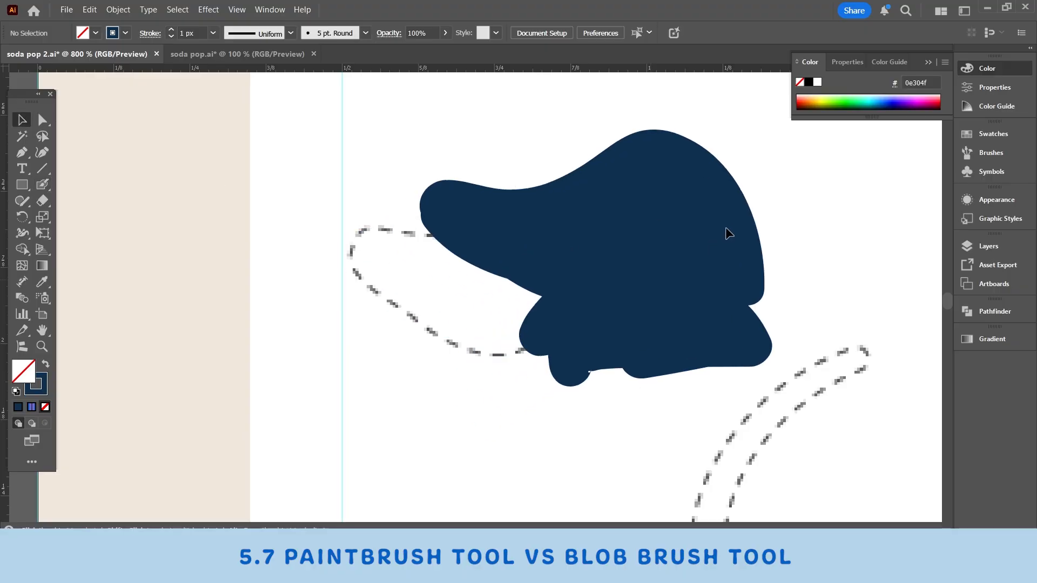
drag(725, 234, 695, 296)
Step: Paint further Blob Brush strokes onto the navy shape's lower-left side and move the whole merged shape
key(shift+b)
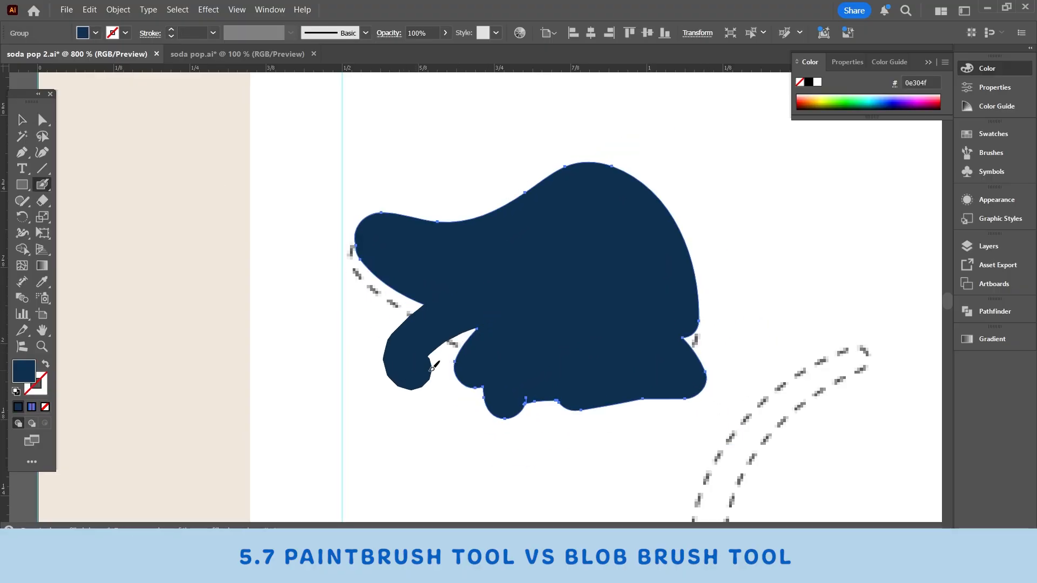
mouse_move(470, 378)
mouse_down()
mouse_move(398, 274)
mouse_move(346, 332)
mouse_move(393, 342)
mouse_up()
key(ctrl+shift+a)
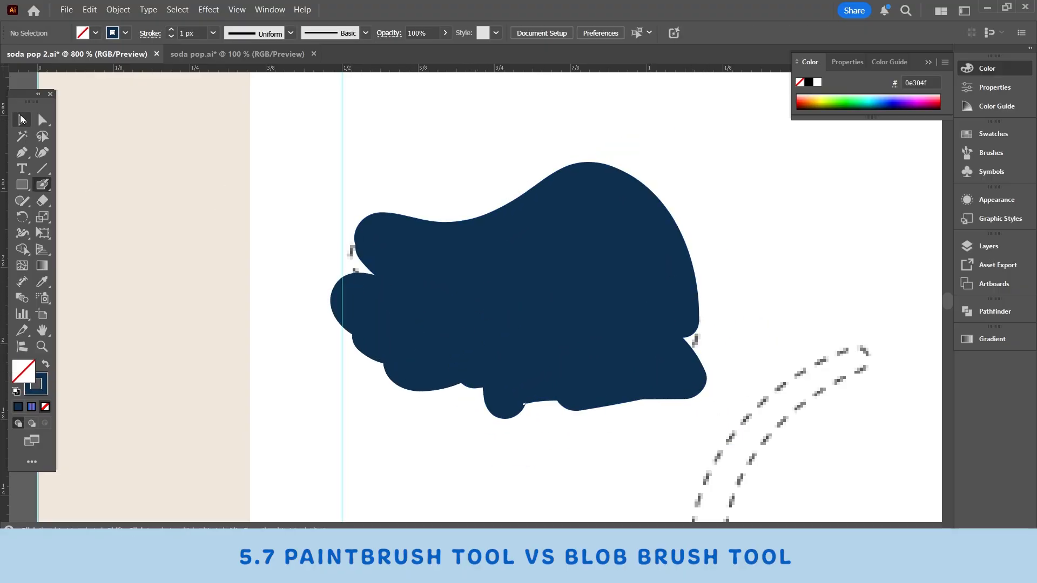
key(v)
drag(555, 286, 502, 285)
Step: Undo the Blob Brush strokes and moves, and return the gradient swirl to its template outline
key(ctrl+z)
key(ctrl+z)
key(ctrl+z)
key(ctrl+z)
key(ctrl+z)
key(ctrl+z)
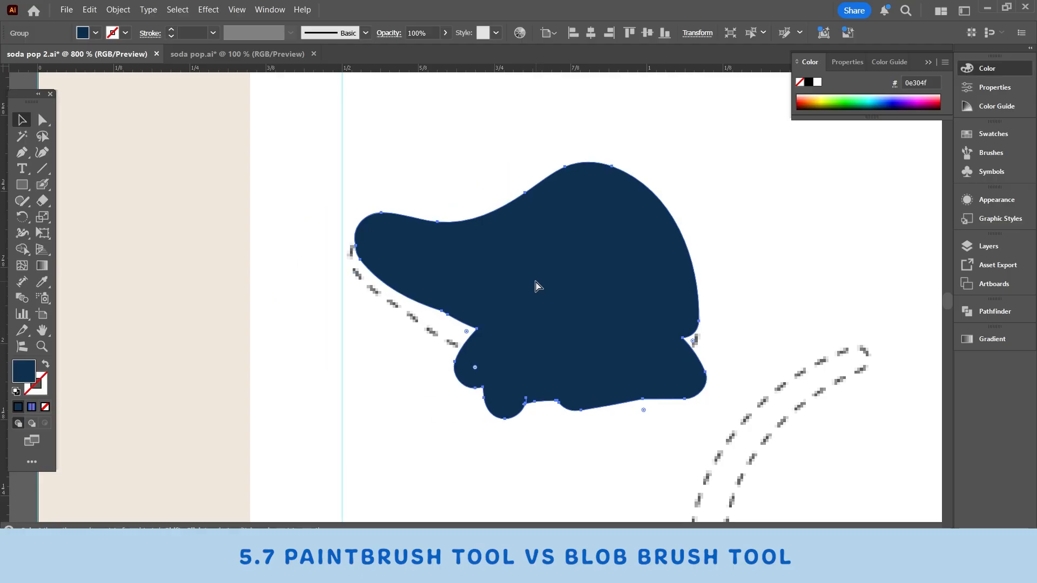
key(ctrl+z)
key(ctrl+z)
key(ctrl+z)
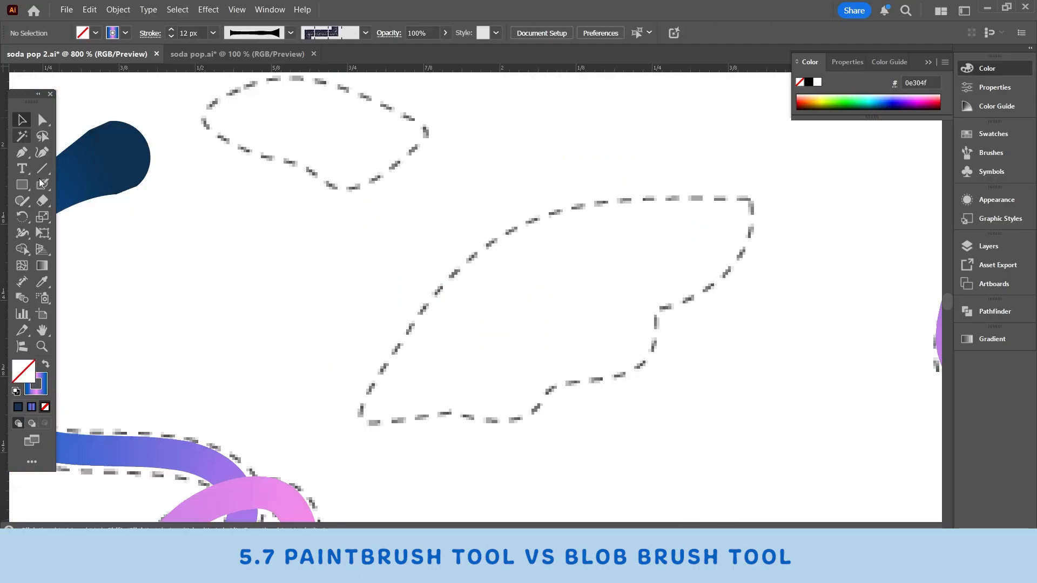
Step: Reduce the Blob Brush size to 8 px and trace the large wing-like template outline with one closed stroke
key(shift+b)
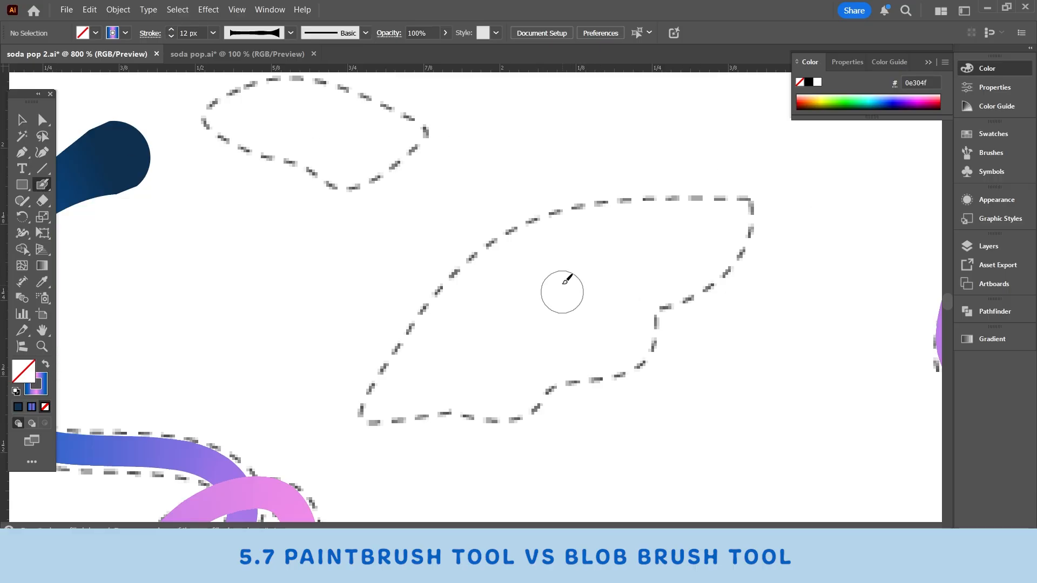
key([)
key([)
key([)
key([)
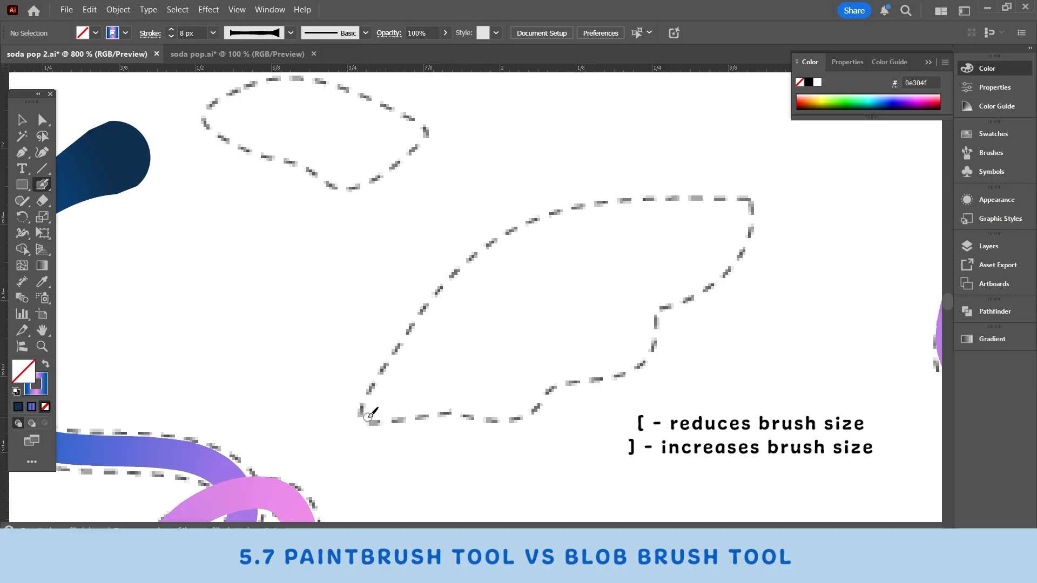
mouse_move(369, 415)
mouse_down()
mouse_move(449, 286)
mouse_move(605, 201)
mouse_move(751, 198)
mouse_move(588, 383)
mouse_move(369, 413)
mouse_up()
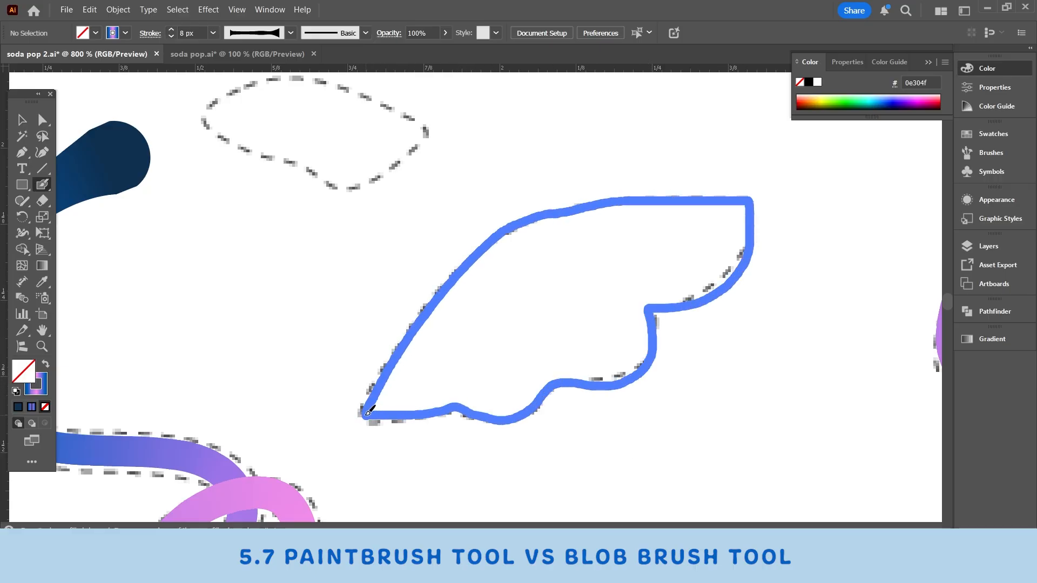
Step: Recolour the traced wing outline purple 9c74e8 and paint a thicker Blob Brush stroke inside its upper-left edge
key(v)
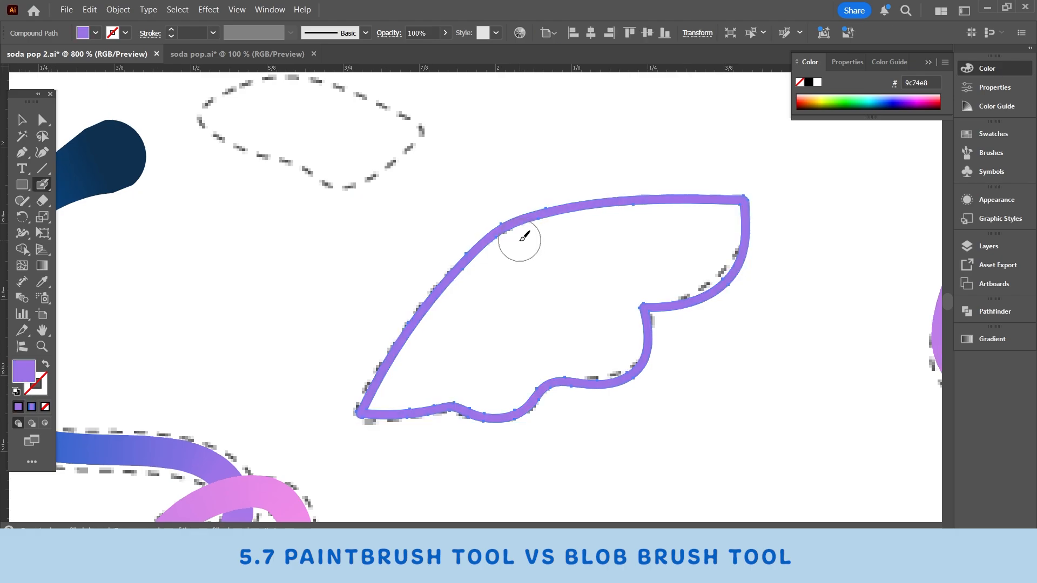
mouse_move(519, 241)
mouse_down()
mouse_move(572, 224)
mouse_move(533, 247)
mouse_move(559, 312)
mouse_up()
key(ctrl+z)
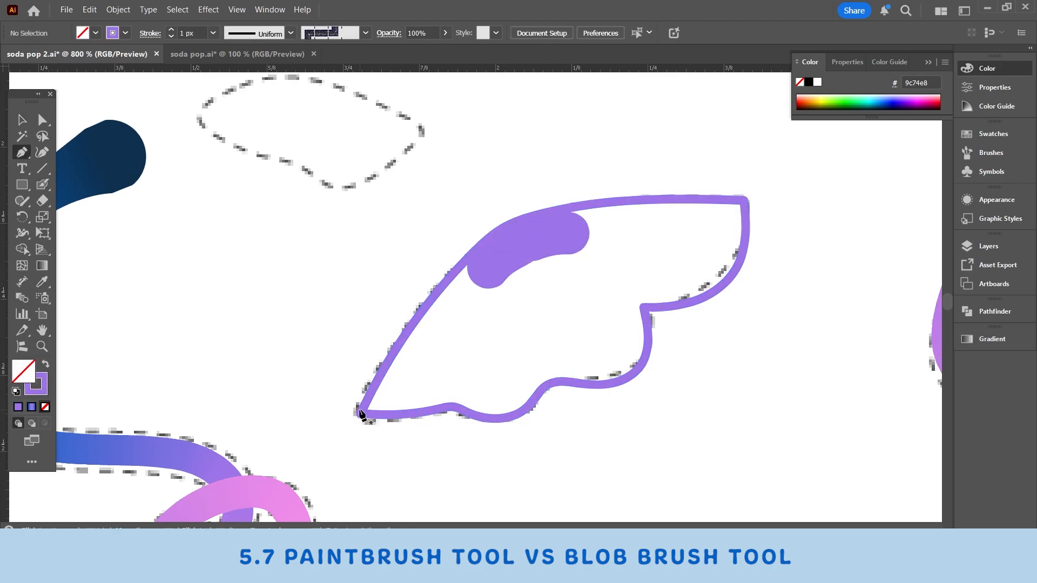
Step: Trace the middle of the purple wing outline with the Pen tool, over its top edge and down the scalloped right side
key(p)
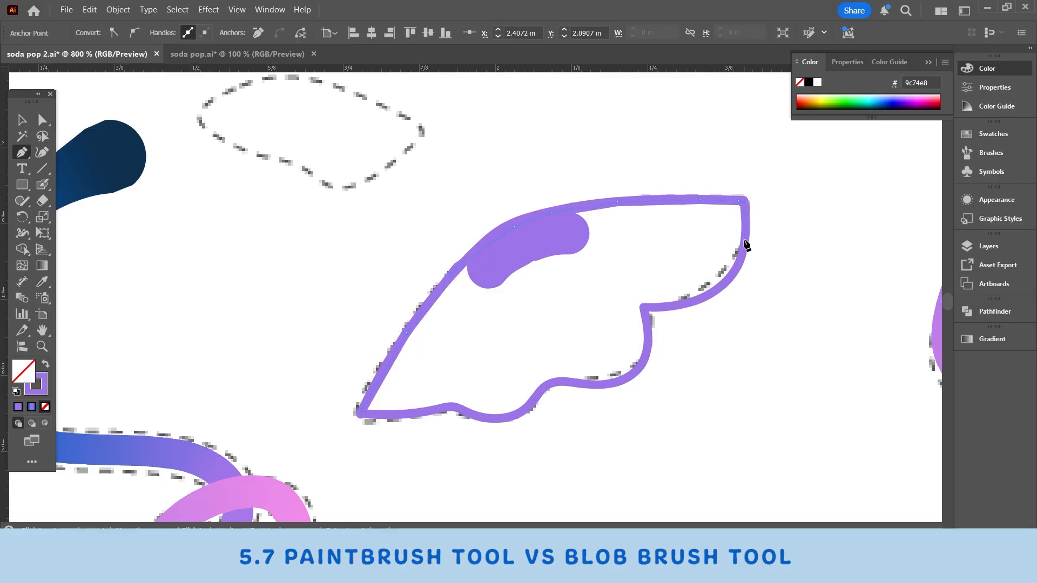
scroll(736, 281, up, 3)
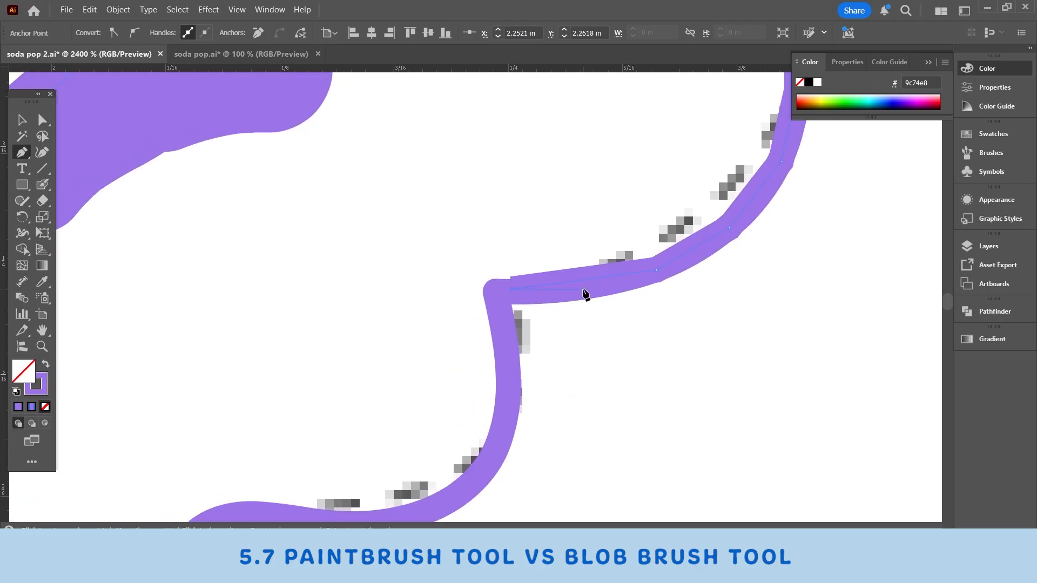
key(ctrl+z)
click(496, 293)
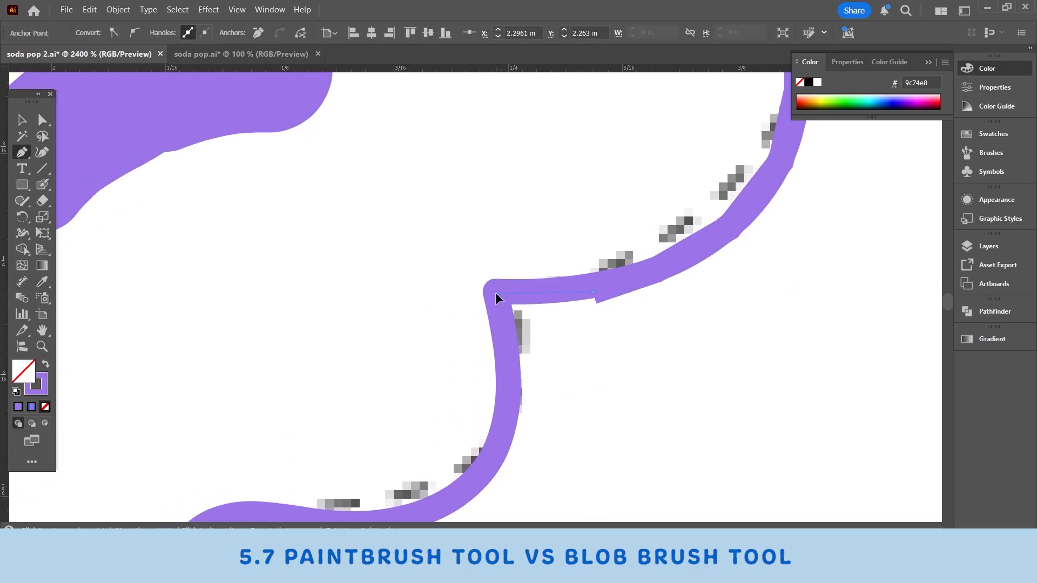
click(513, 369)
drag(497, 461, 897, 236)
click(714, 296)
click(639, 289)
drag(510, 387, 668, 376)
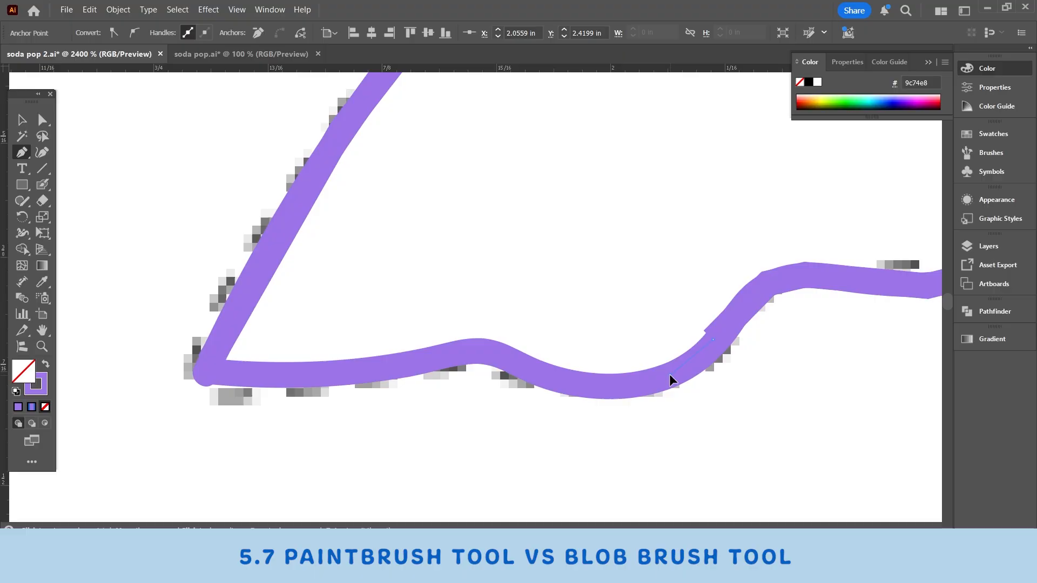
Step: Continue the Pen path along the wing outline's wavy bottom edge and close it at the lower-left tip
click(588, 385)
drag(509, 363, 692, 391)
click(663, 382)
drag(501, 403, 705, 394)
click(616, 394)
click(596, 393)
drag(606, 396, 559, 403)
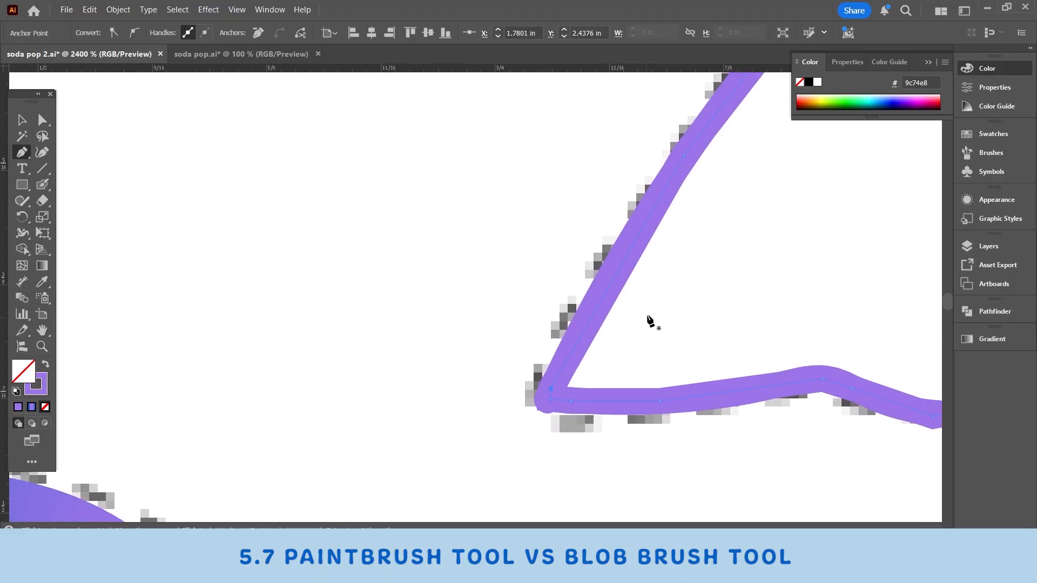
Step: Swap the fill and stroke of the closed Pen path to fill the wing with purple
mouse_move(647, 316)
mouse_down()
mouse_move(599, 341)
mouse_move(377, 396)
mouse_up()
click(45, 367)
key(ctrl+minus)
key(ctrl+minus)
key(ctrl+minus)
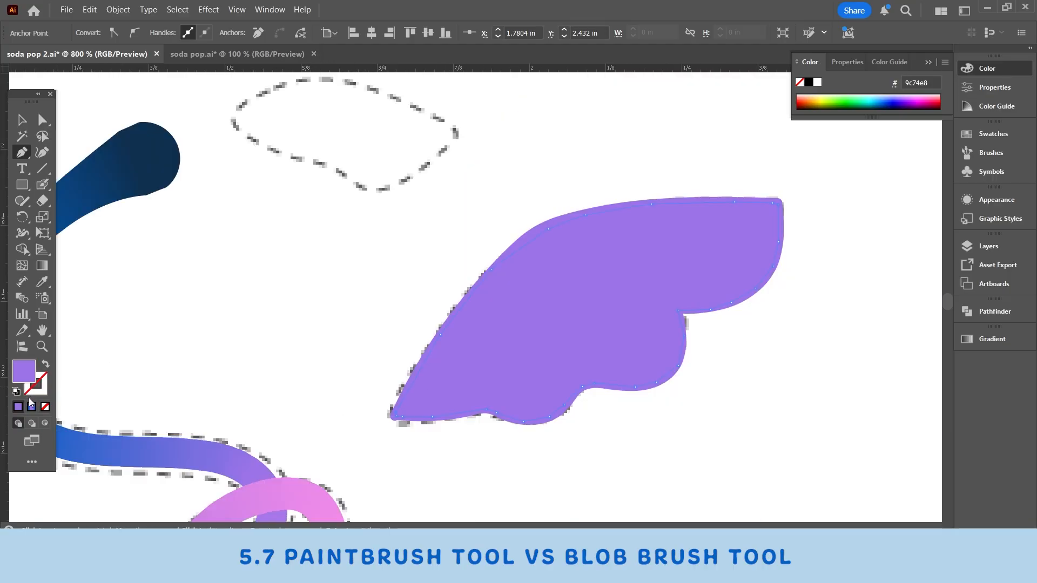
Step: Move the filled Pen shape and the brushed wing outline apart, and undo both moves
click(19, 124)
drag(650, 265, 811, 336)
drag(555, 232, 541, 246)
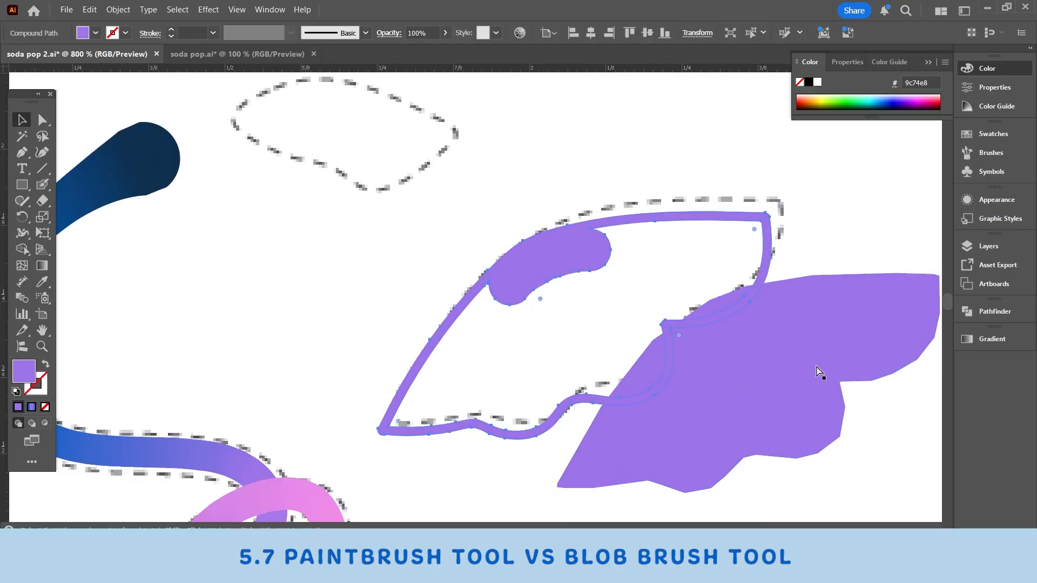
key(ctrl+z)
key(ctrl+z)
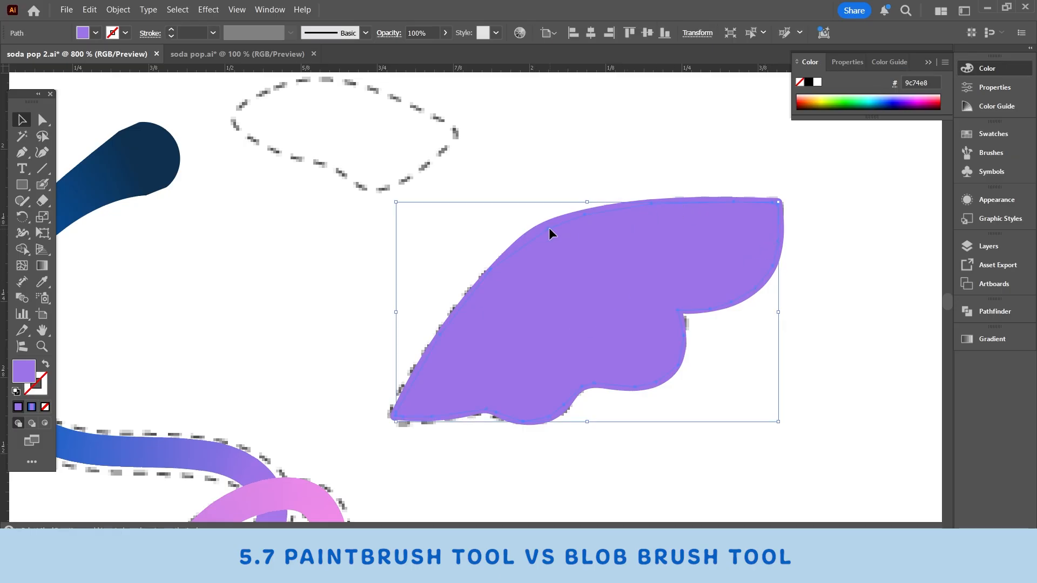
Step: Try to unite the wing's Pen fill and brushed outline with Pathfinder, move the result, and undo both changes
shift+click(533, 231)
click(995, 311)
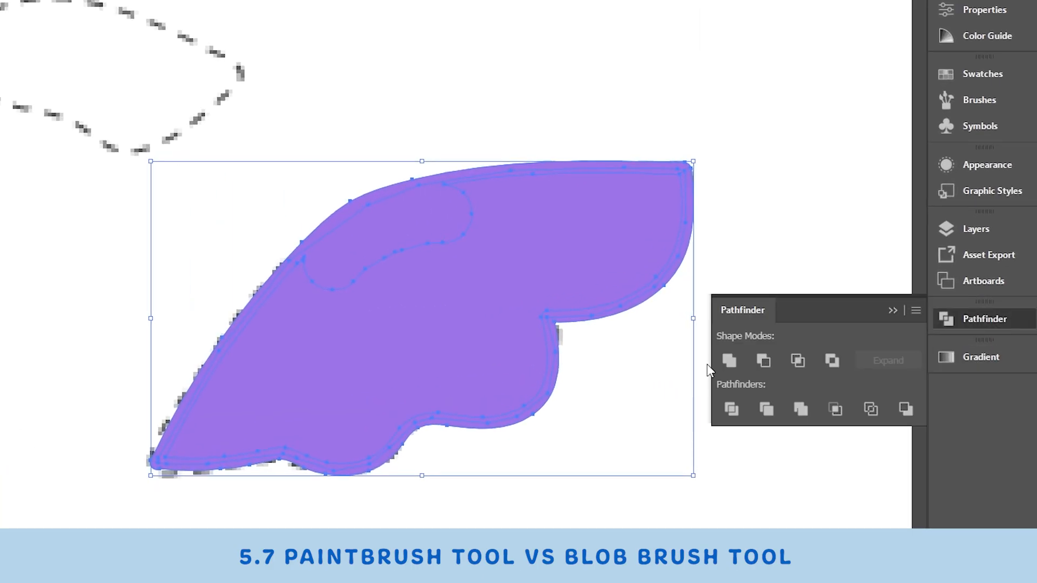
click(896, 310)
drag(368, 285, 380, 258)
key(ctrl+z)
key(ctrl+z)
Step: Select the brushed wing outline and its Pen fill, and merge all their regions into one shape with Shape Builder
click(528, 98)
click(359, 205)
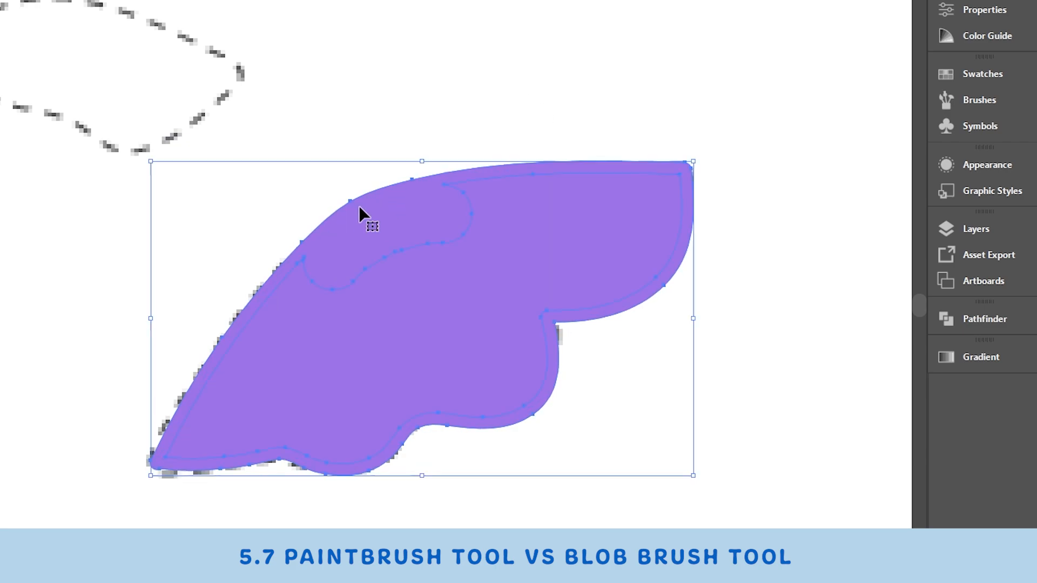
shift+click(587, 273)
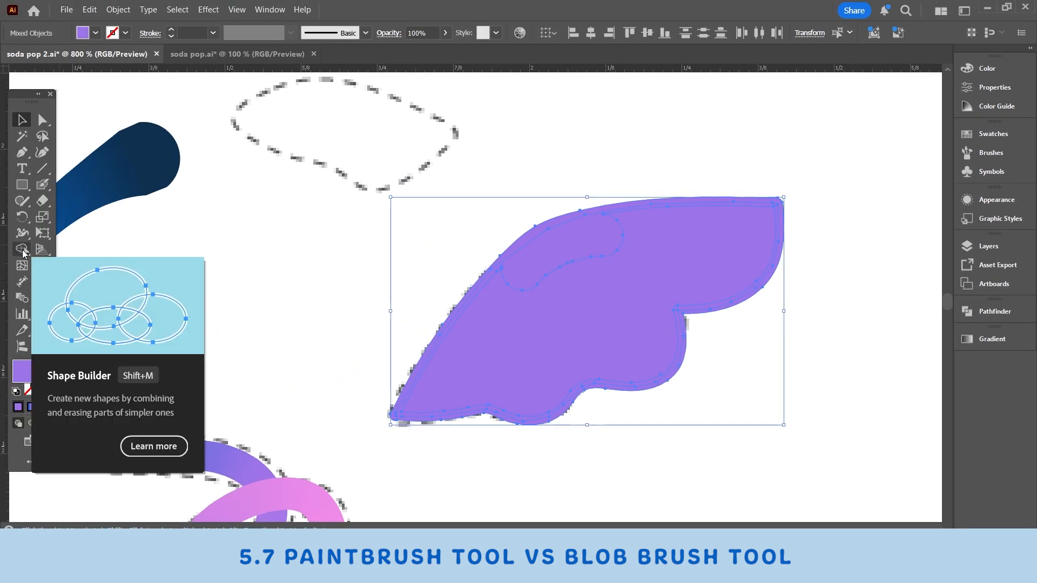
click(21, 249)
drag(527, 215, 577, 292)
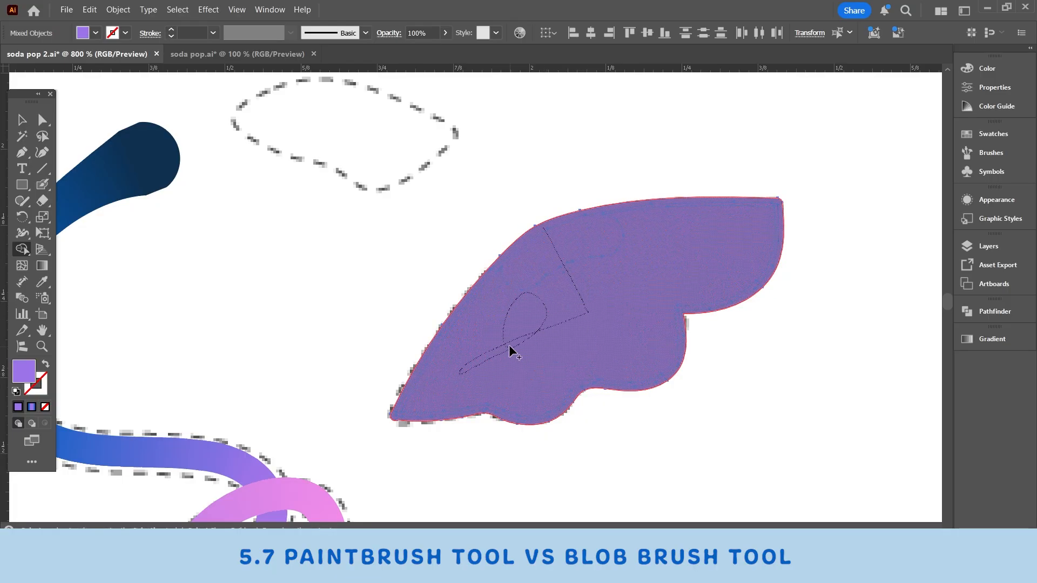
drag(509, 350, 510, 350)
Step: Test-move the merged purple wing twice and undo each move
key(v)
drag(530, 236, 547, 303)
key(ctrl+z)
drag(683, 313, 574, 366)
key(ctrl+z)
Step: Move the merged wing below its dashed template and simplify its path to 7 points
drag(540, 409, 535, 182)
drag(512, 151, 613, 381)
right_click(614, 381)
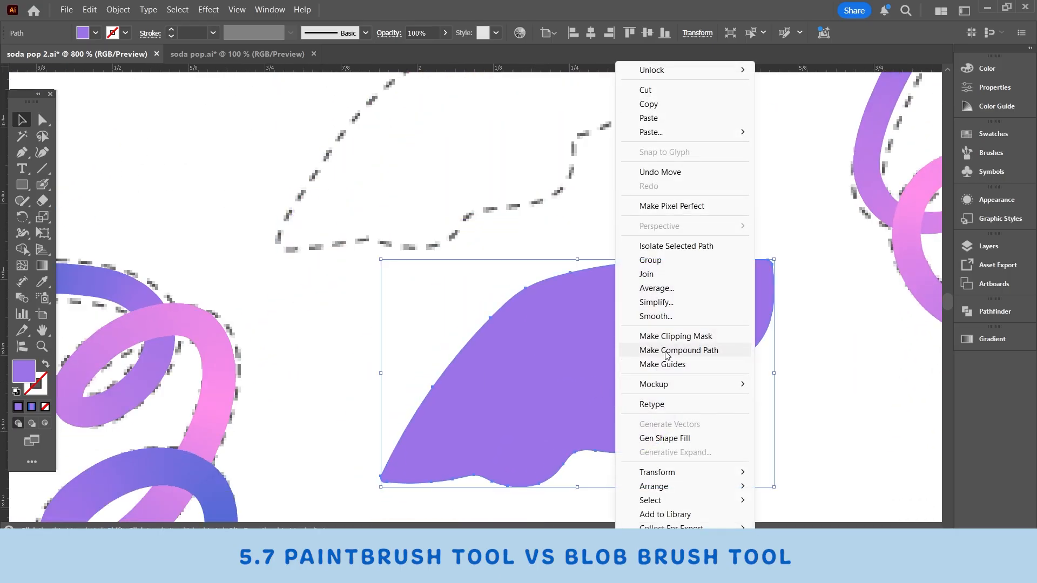
click(670, 302)
drag(570, 229, 567, 229)
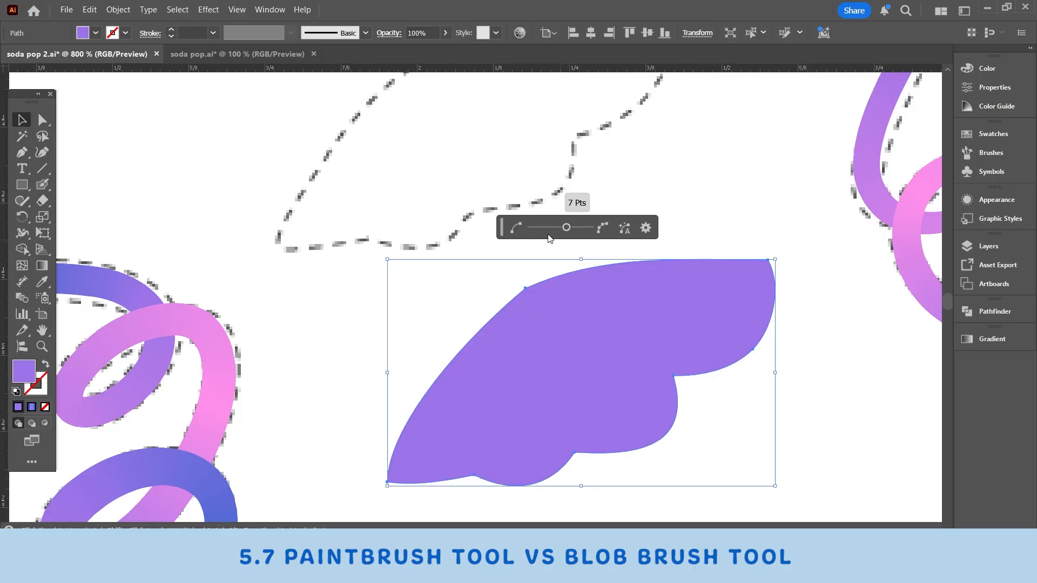
Step: Smooth the corner point on the wing's upper-left edge and round the upper inner notch with Direct Selection
click(24, 119)
key(a)
click(524, 289)
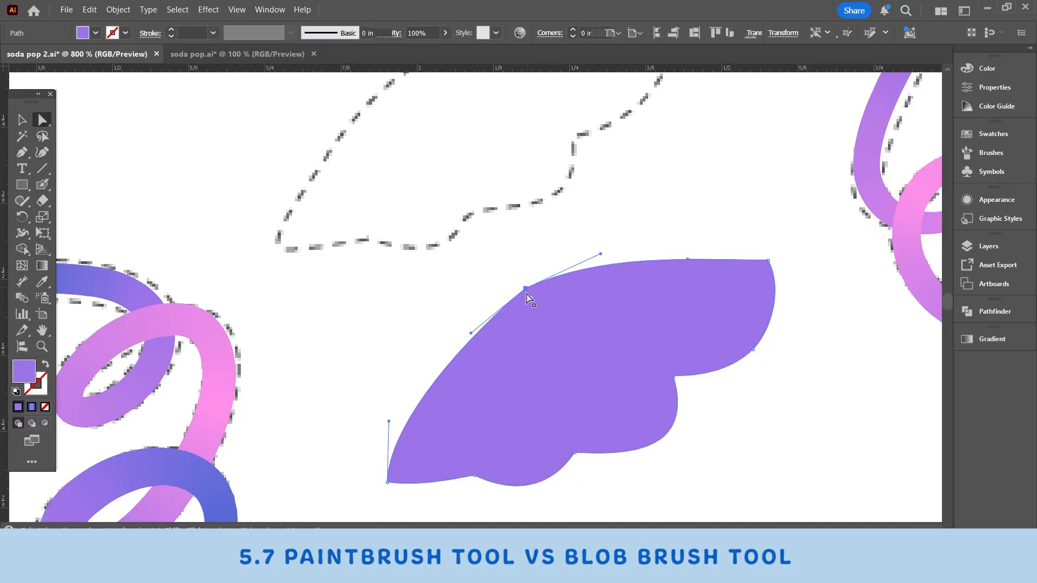
click(676, 376)
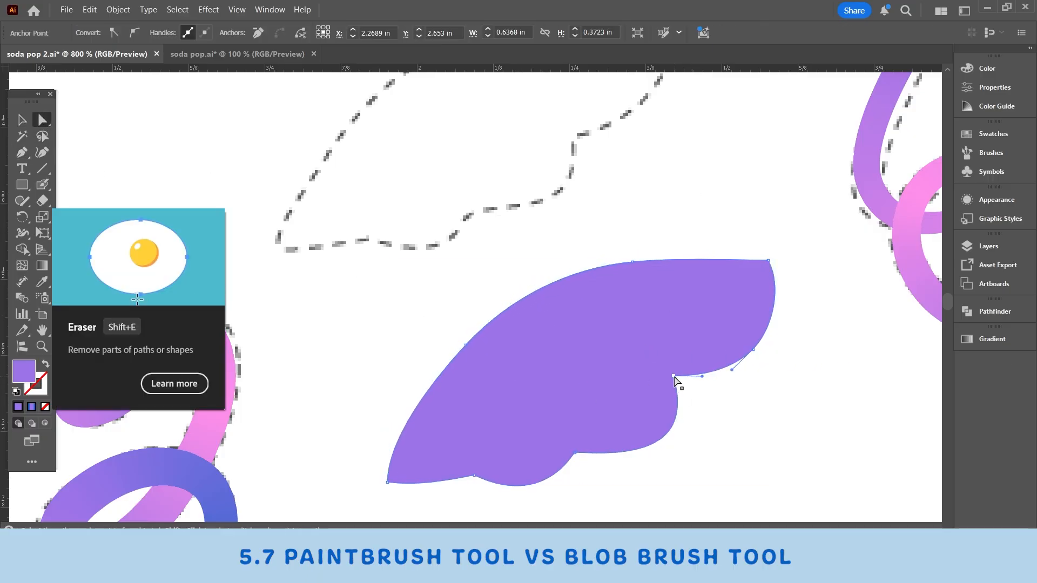
drag(682, 383, 688, 390)
Step: Round the wing's lower inner notch and the small corner on its bottom edge
click(763, 442)
drag(596, 424, 648, 343)
click(645, 346)
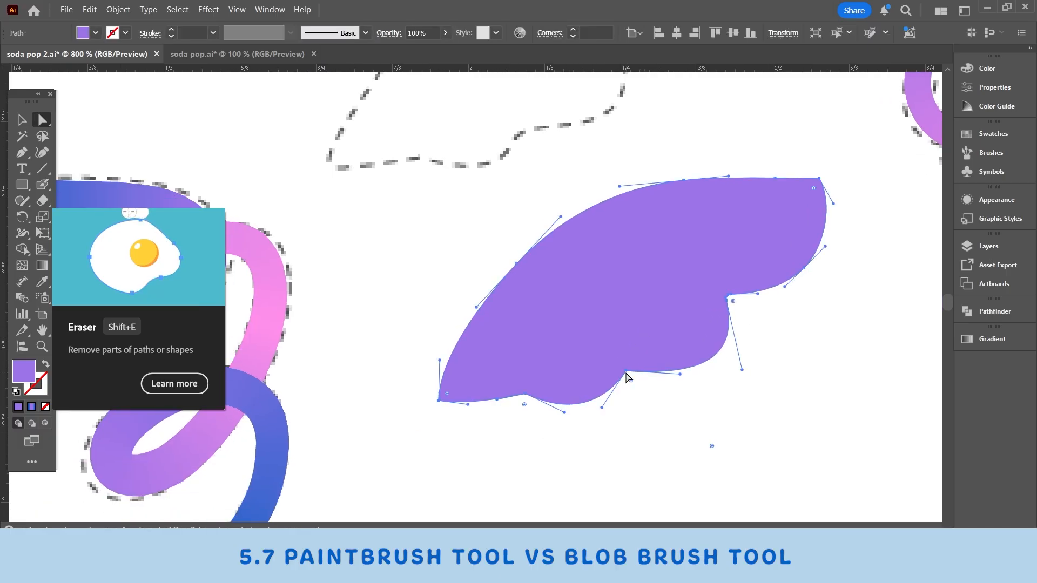
click(627, 372)
drag(631, 381, 633, 384)
click(628, 359)
click(526, 395)
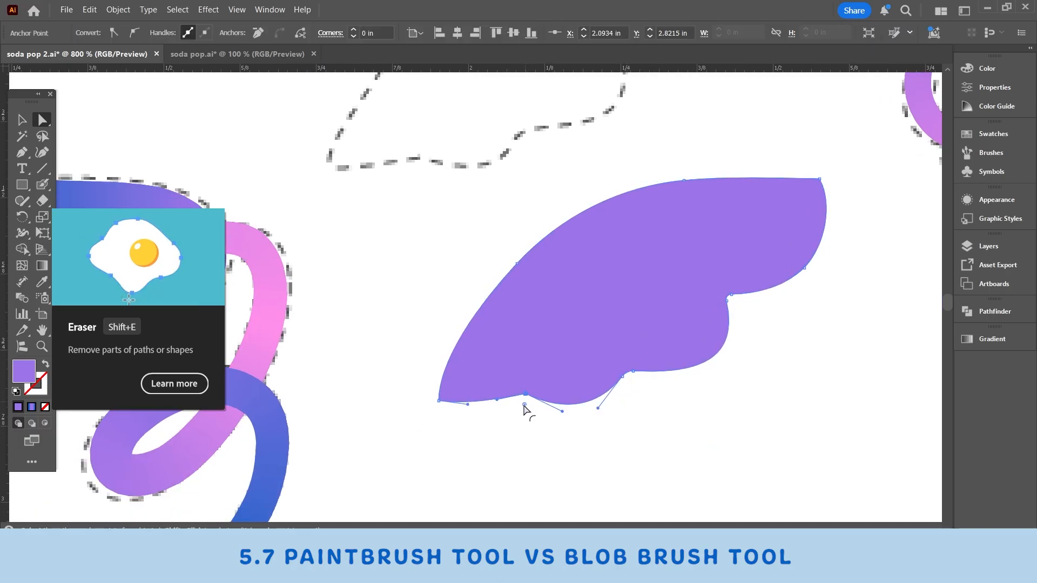
drag(523, 404, 523, 410)
Step: Round the wing's lower-left tip and upper-right corner, and move the wing back onto its dashed template
click(466, 390)
click(438, 400)
drag(446, 394, 451, 393)
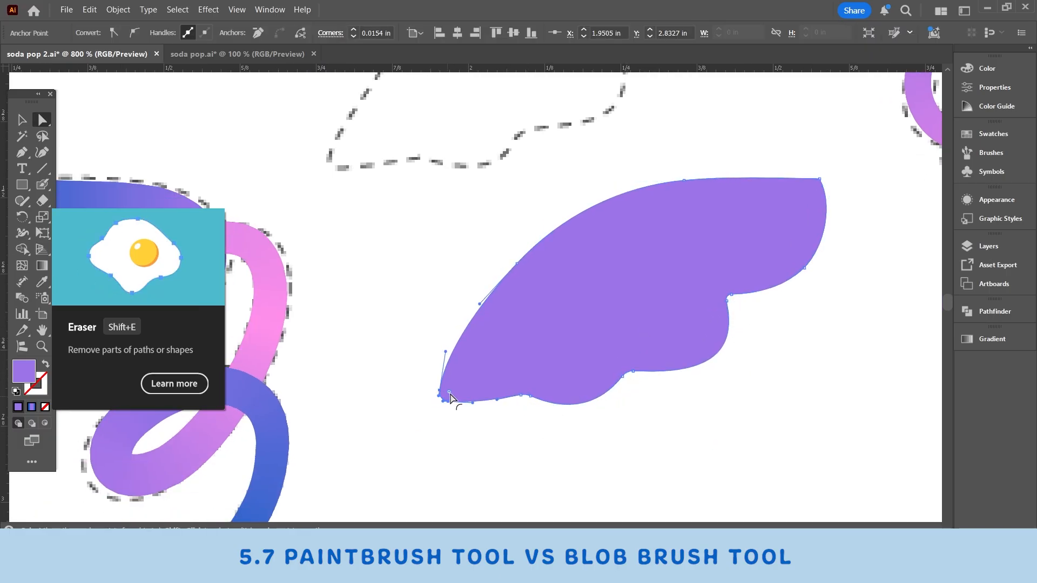
click(819, 179)
drag(814, 187, 809, 194)
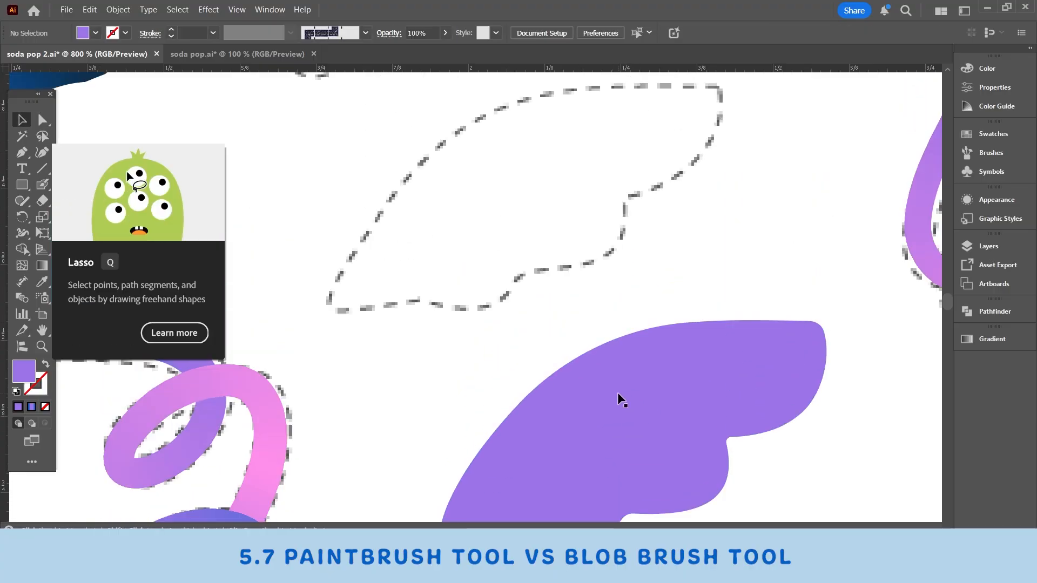
drag(678, 385, 536, 207)
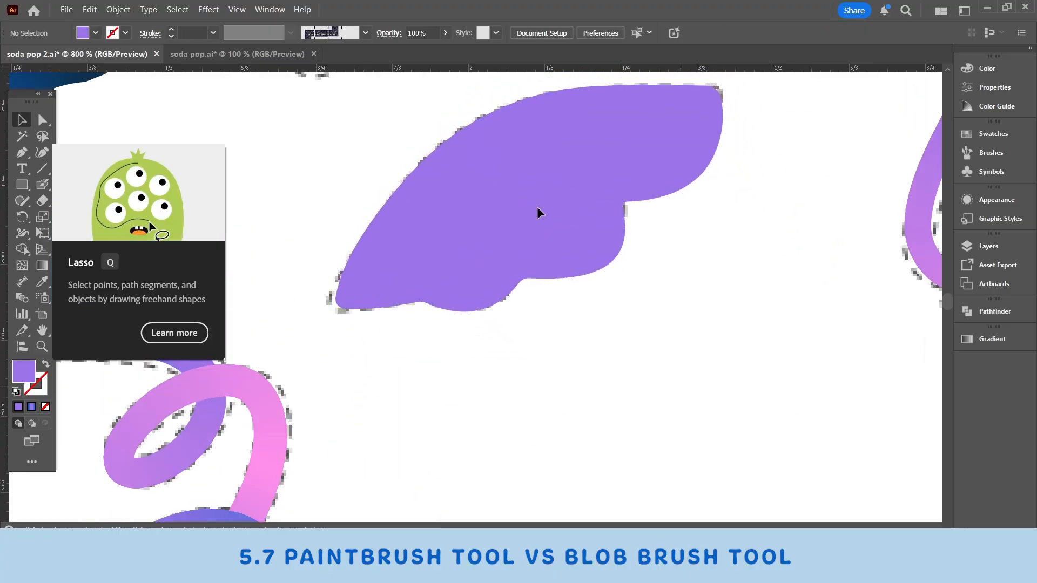
click(682, 276)
Step: Look over the whole artboard for the remaining untraced cloud outlines and small shapes
scroll(683, 275, up, 3)
scroll(702, 286, left, 3)
key(ctrl+minus)
key(ctrl+minus)
key(ctrl+minus)
key(ctrl+minus)
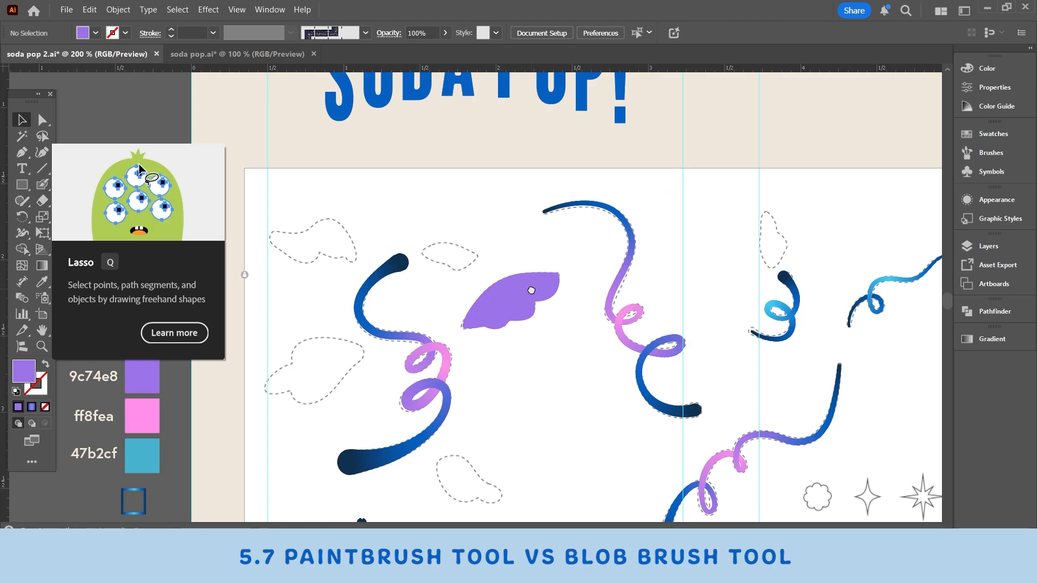
drag(541, 282, 586, 238)
scroll(585, 234, down, 2)
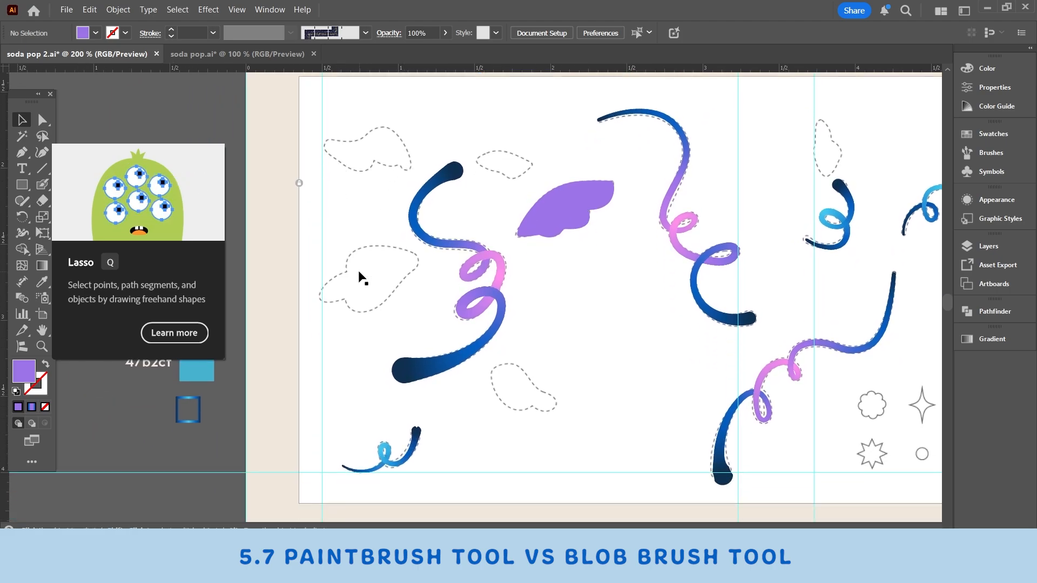
scroll(652, 304, right, 5)
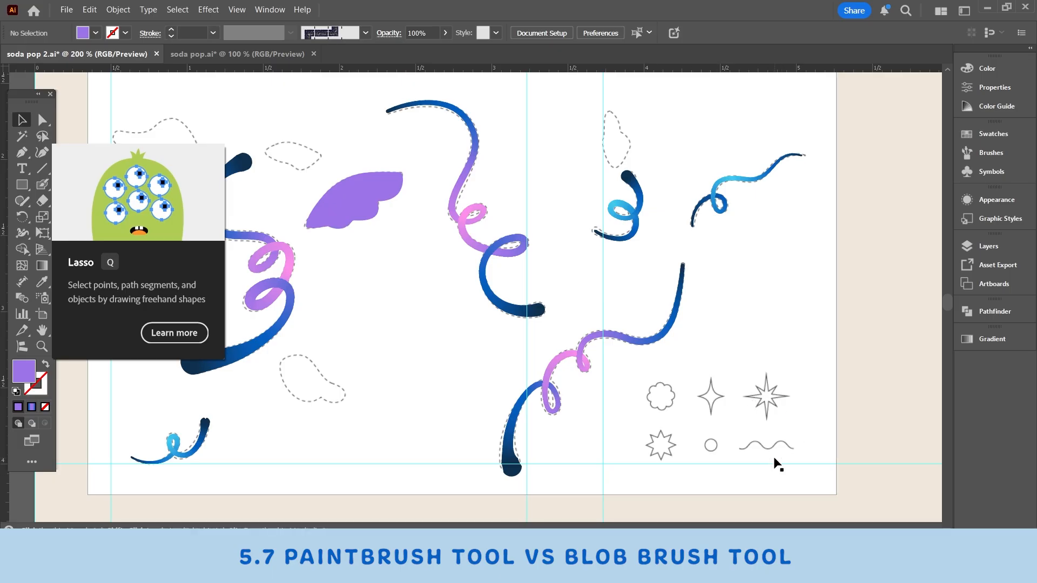
scroll(701, 448, left, 5)
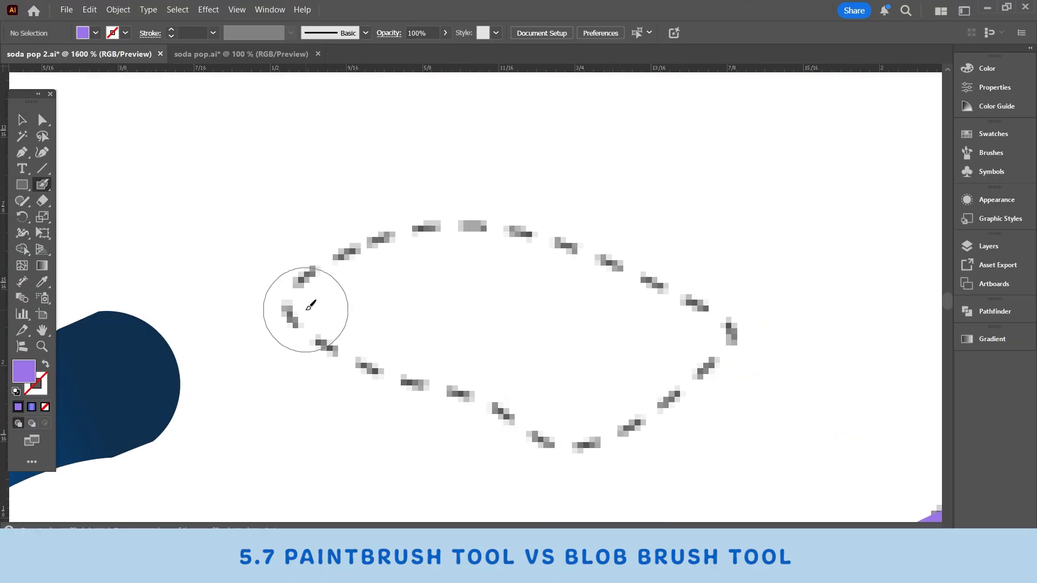
Step: Trace the remaining dashed cloud outlines in purple with the Blob Brush and fill their interiors with the Pen tool
drag(301, 301, 303, 286)
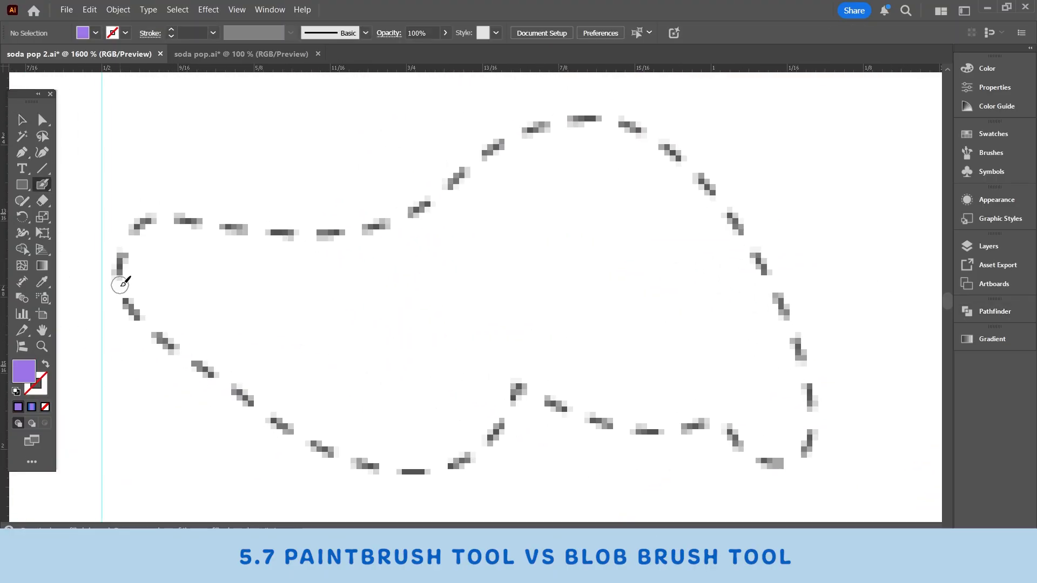
mouse_move(120, 273)
mouse_down()
mouse_move(636, 423)
mouse_move(282, 239)
mouse_up()
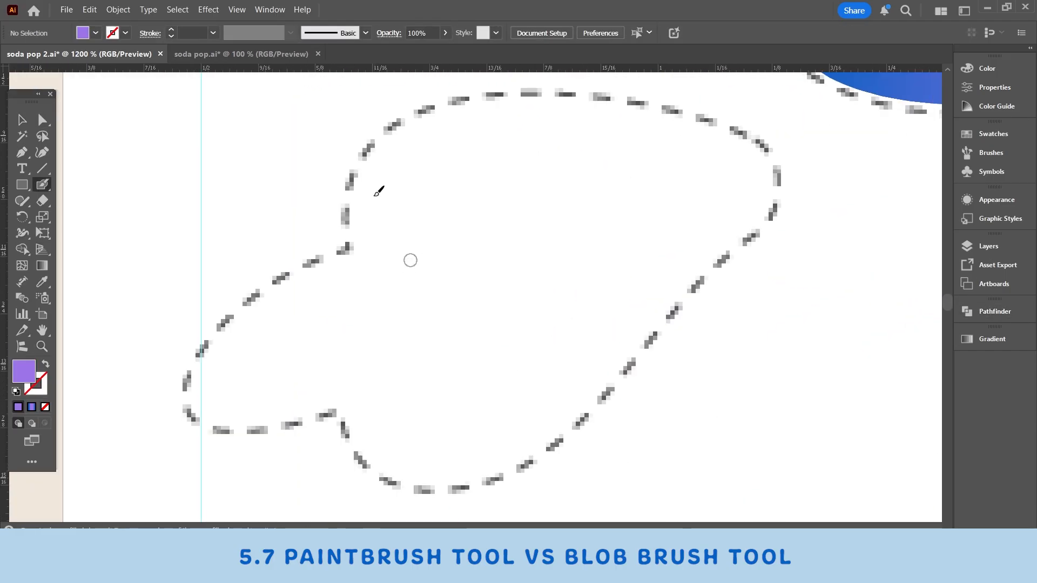
mouse_move(348, 248)
mouse_down()
mouse_move(197, 417)
mouse_move(373, 264)
mouse_up()
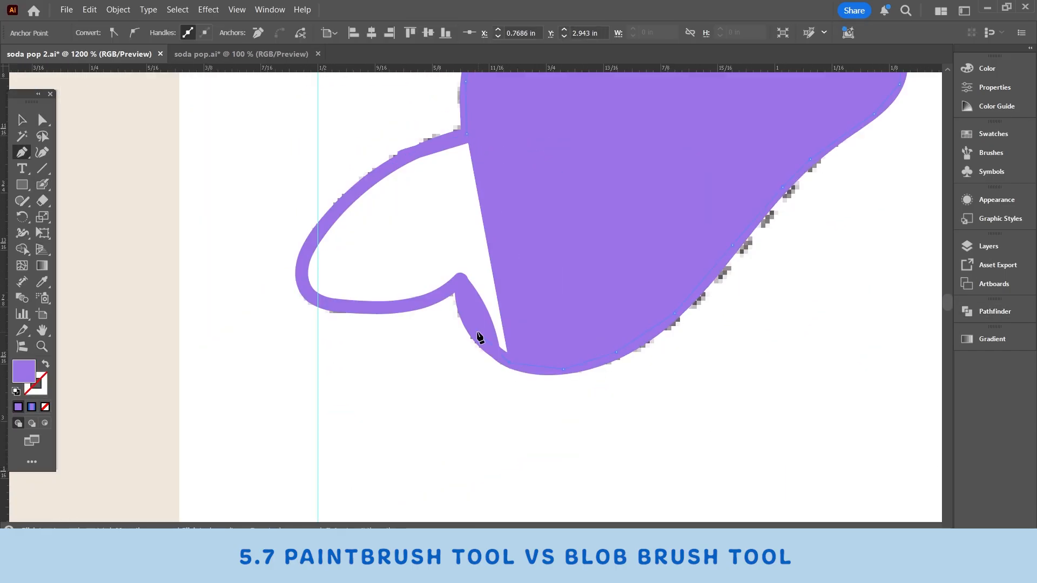